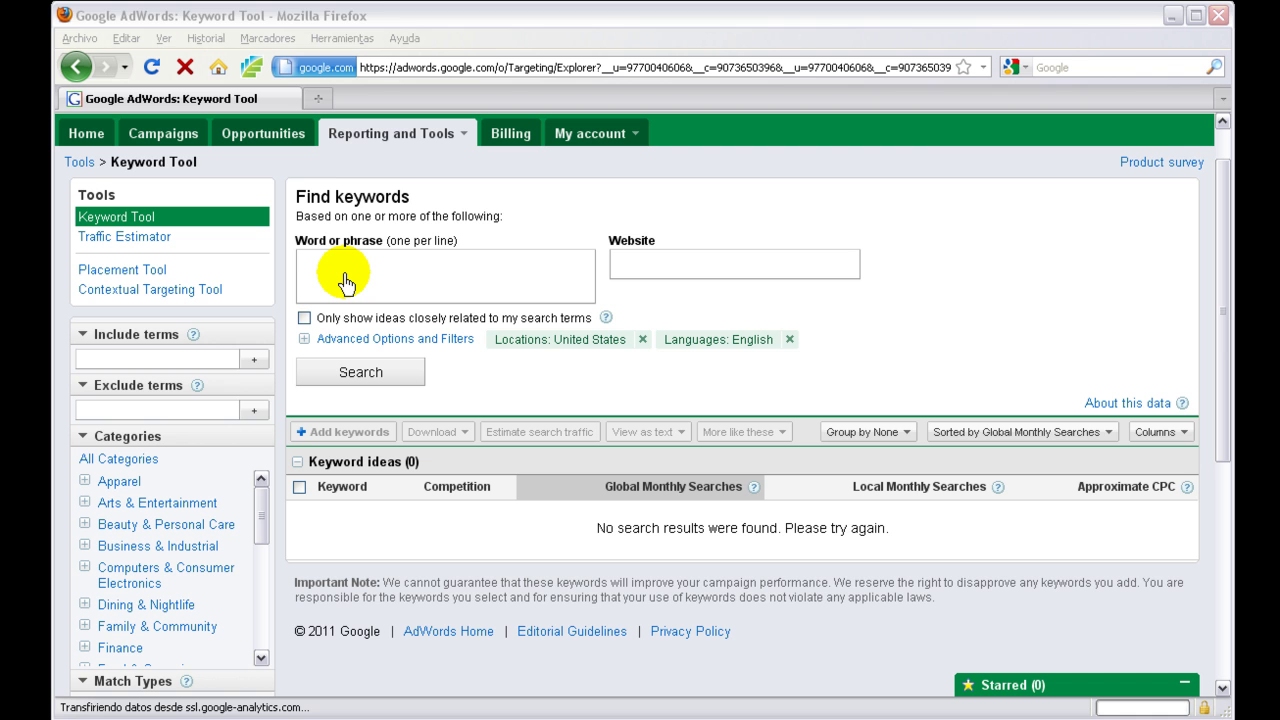
# Search for keyword ideas based on the phrase "rosacea treatment"
pyautogui.click(345, 283)
pyautogui.write('rosacea treatment')
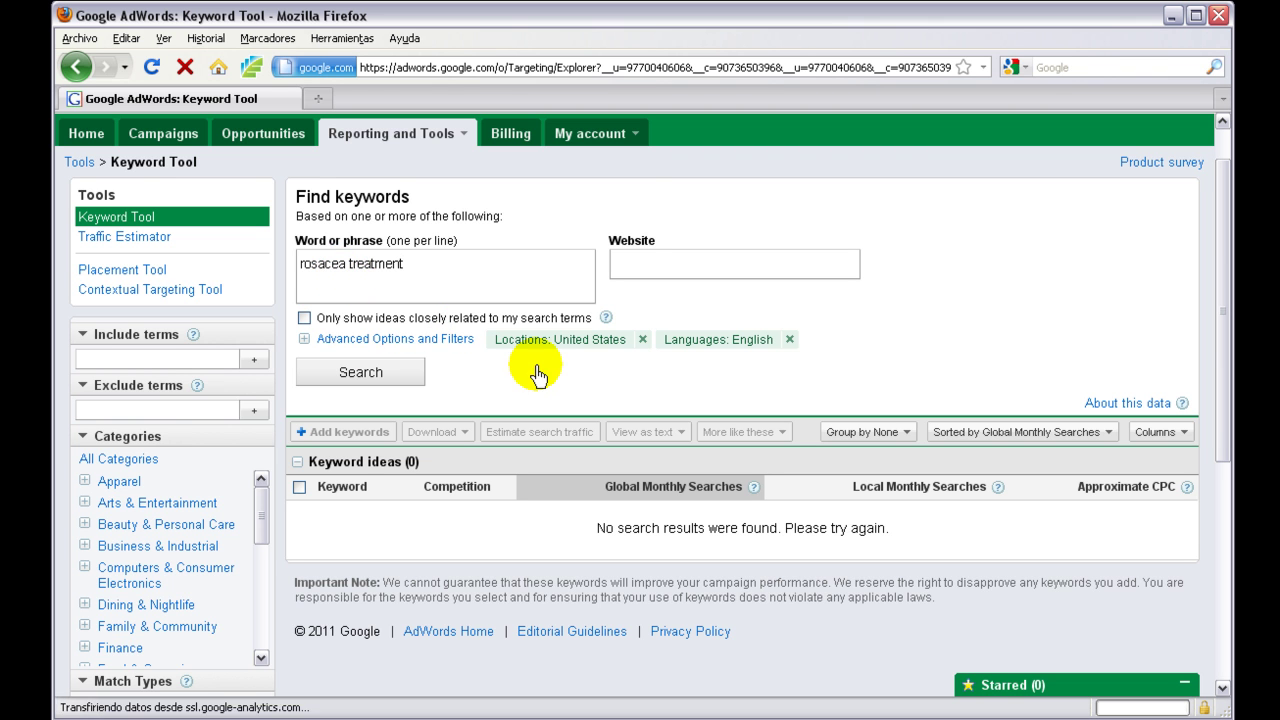
pyautogui.scroll(-4, 537, 370)
pyautogui.scroll(4, 339, 475)
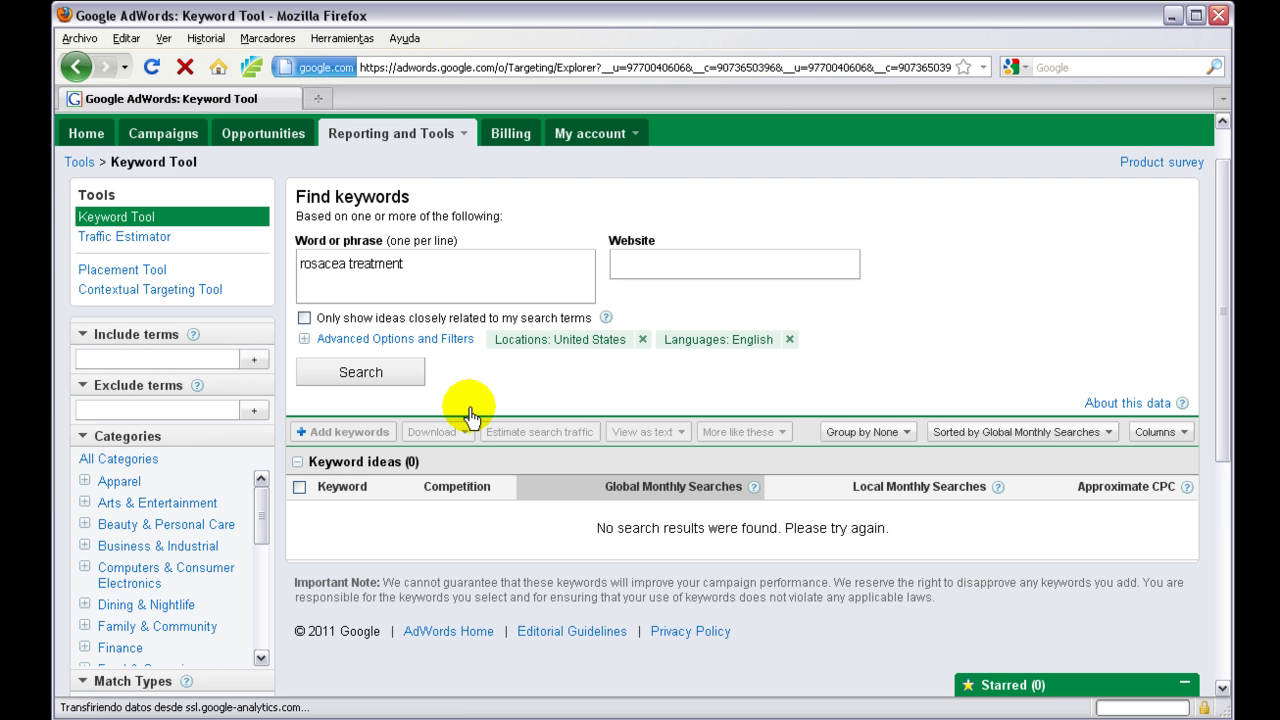
pyautogui.scroll(-2, 495, 392)
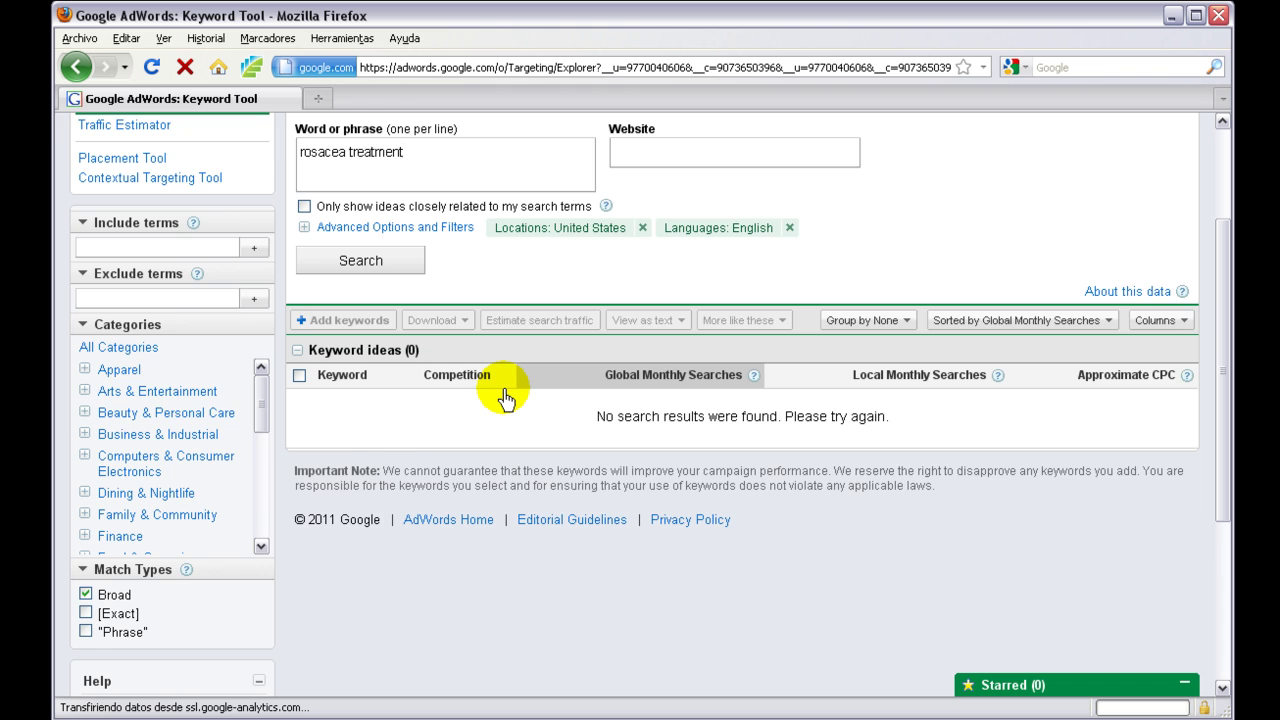
pyautogui.scroll(2, 505, 398)
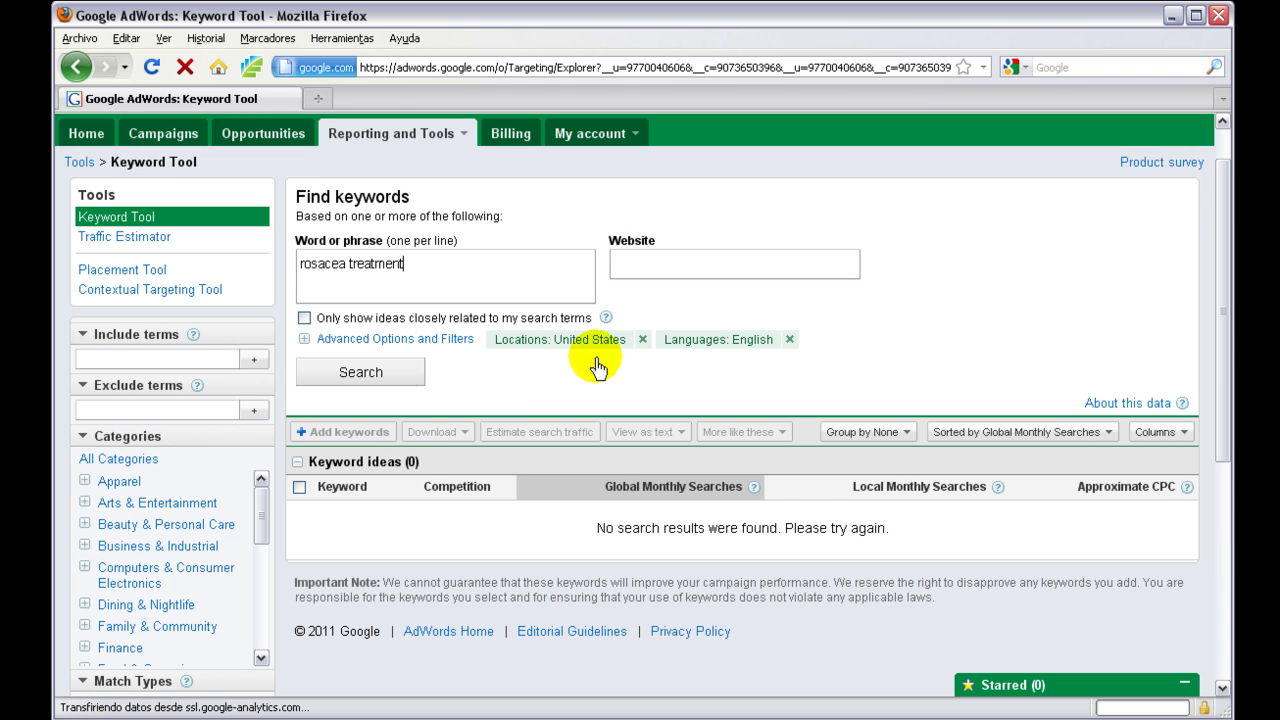
pyautogui.click(398, 376)
# Select the search term rosacea treatment and the keyword ideas acne treatment and acne scars
pyautogui.scroll(-2, 587, 403)
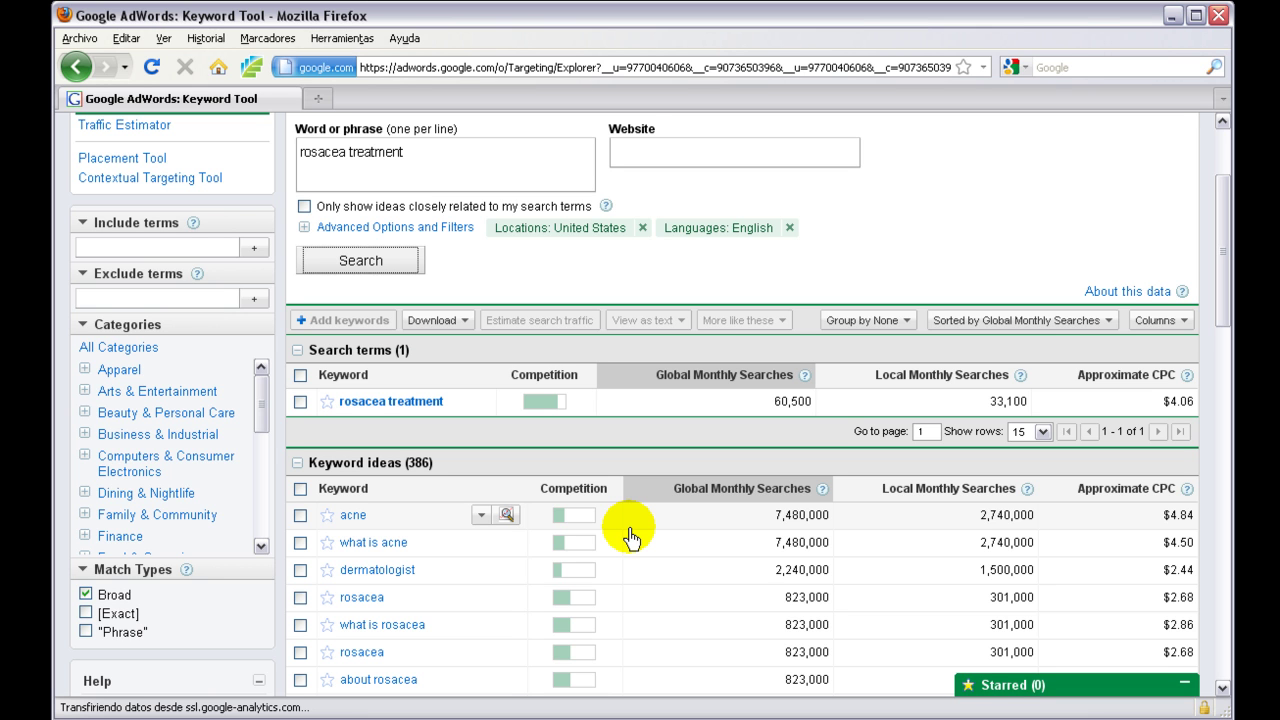
pyautogui.click(300, 401)
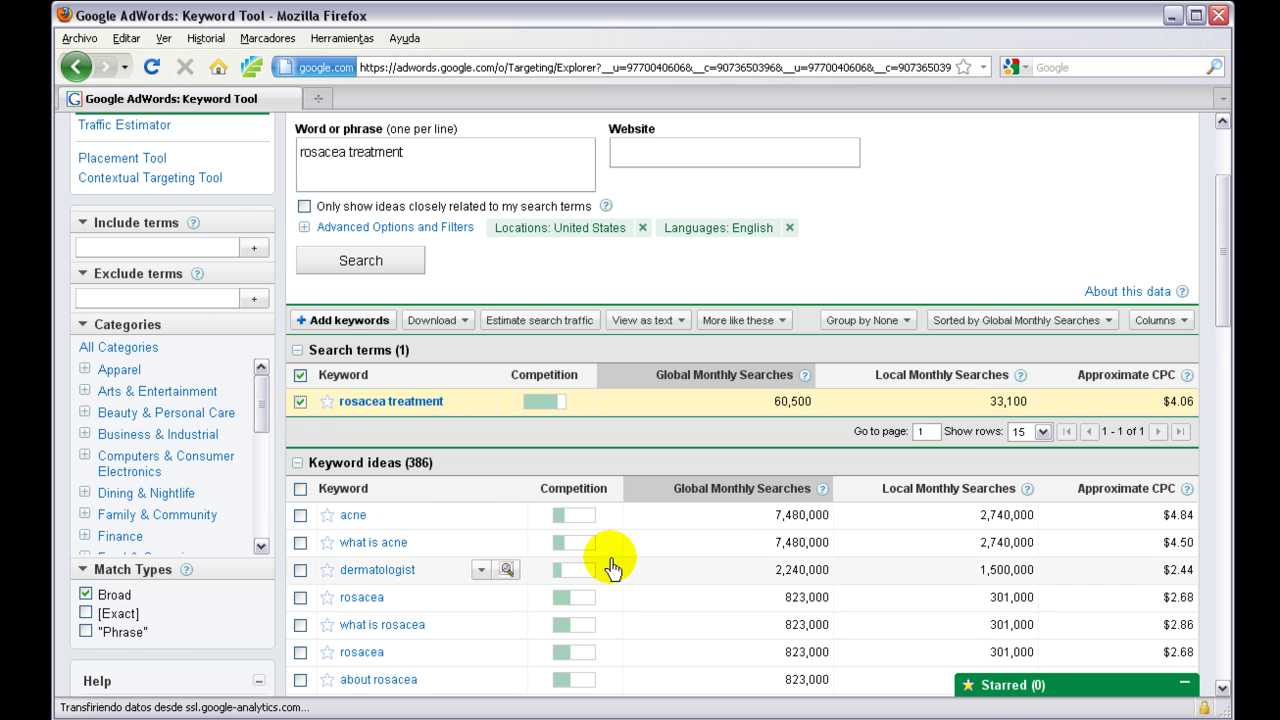
pyautogui.scroll(-2, 610, 565)
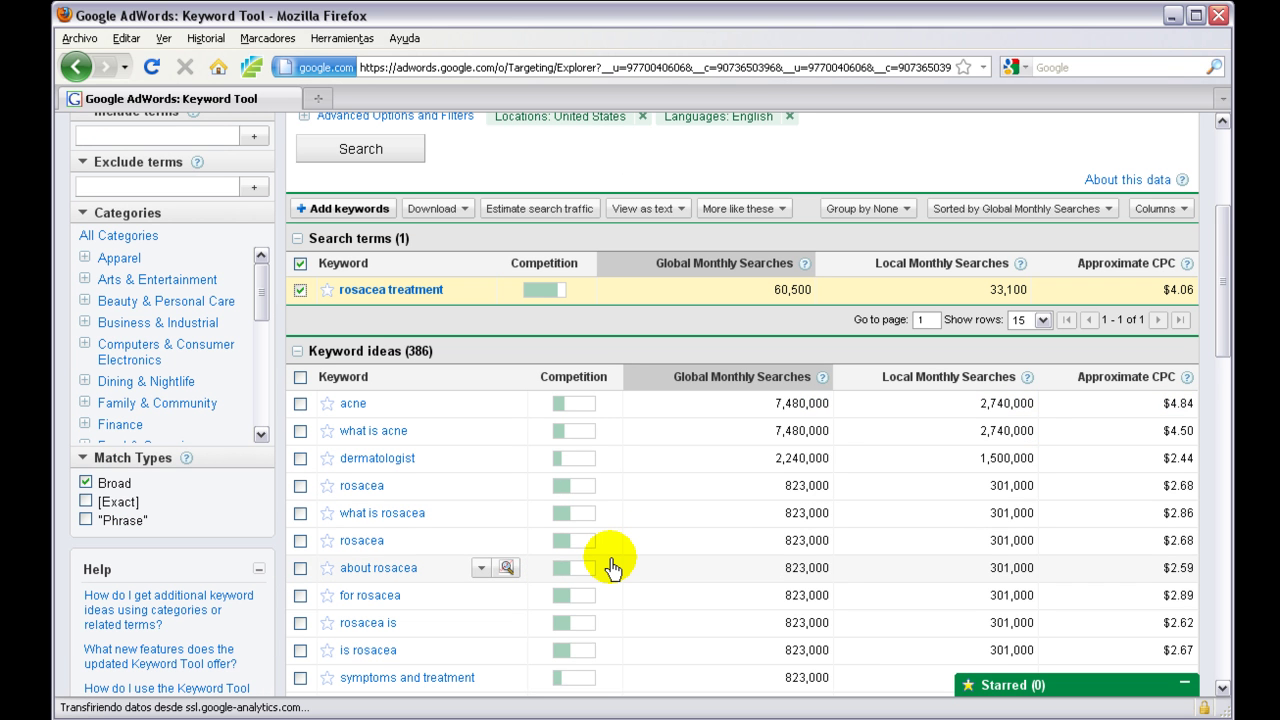
pyautogui.scroll(-2, 612, 567)
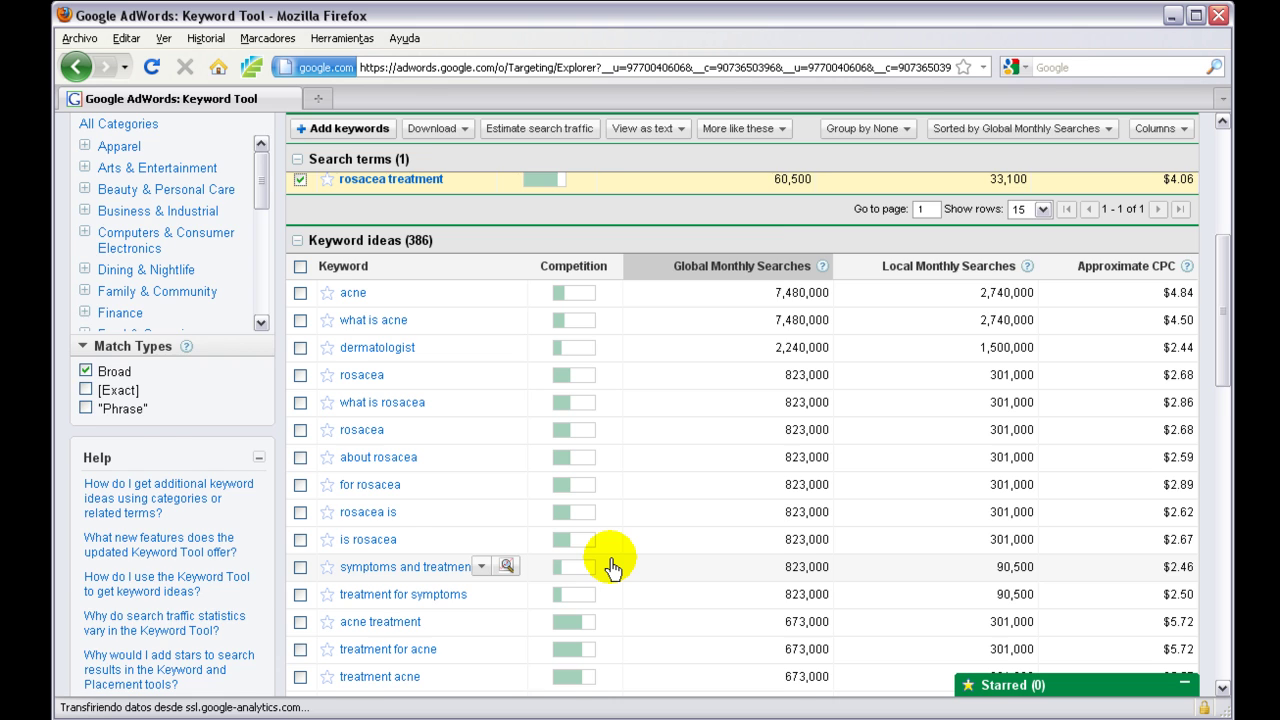
pyautogui.scroll(-2, 612, 567)
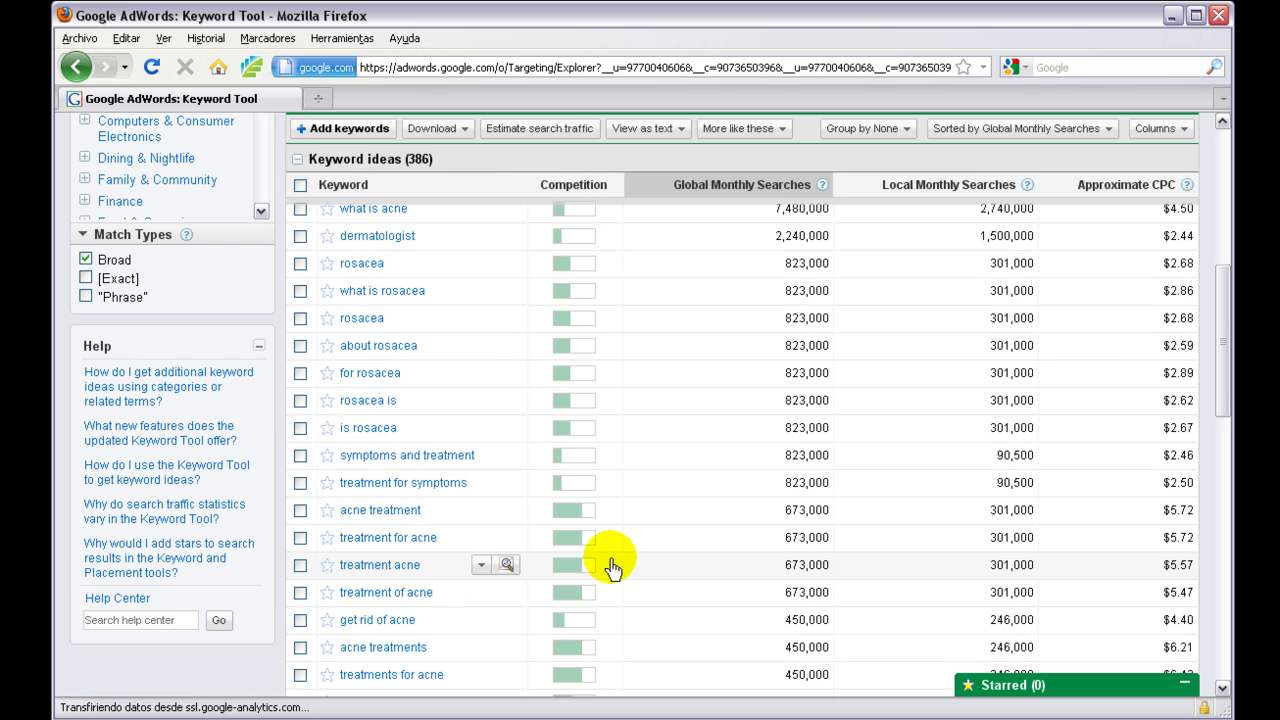
pyautogui.click(300, 512)
pyautogui.scroll(-2, 652, 542)
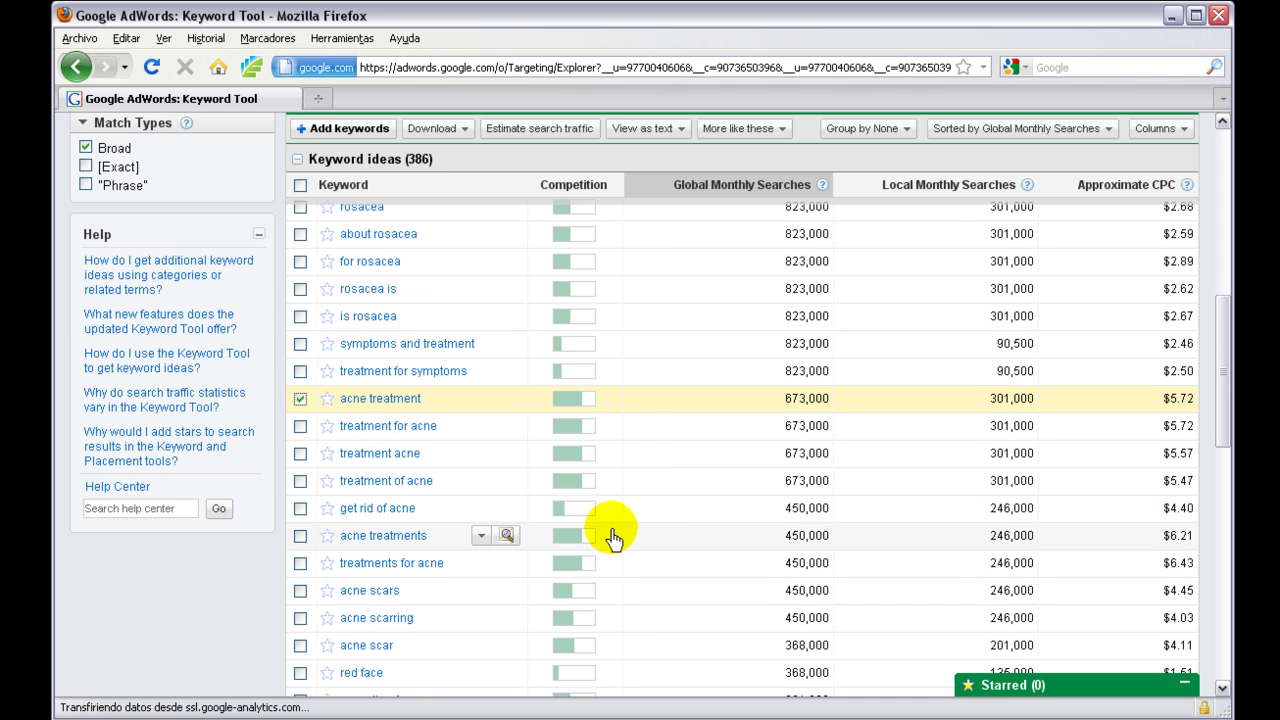
pyautogui.click(300, 590)
# Add remedies for acne, pimples treatment and adult acne from the keyword ideas to the selection
pyautogui.scroll(-2, 705, 520)
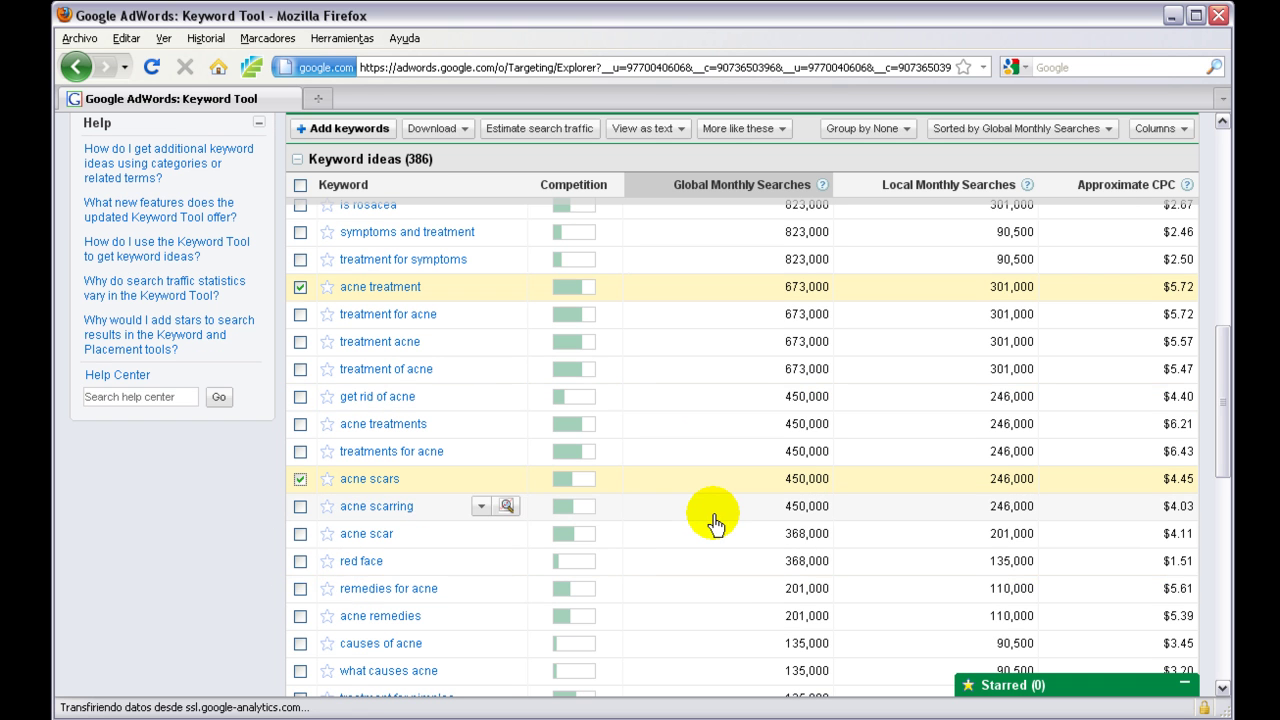
pyautogui.click(300, 588)
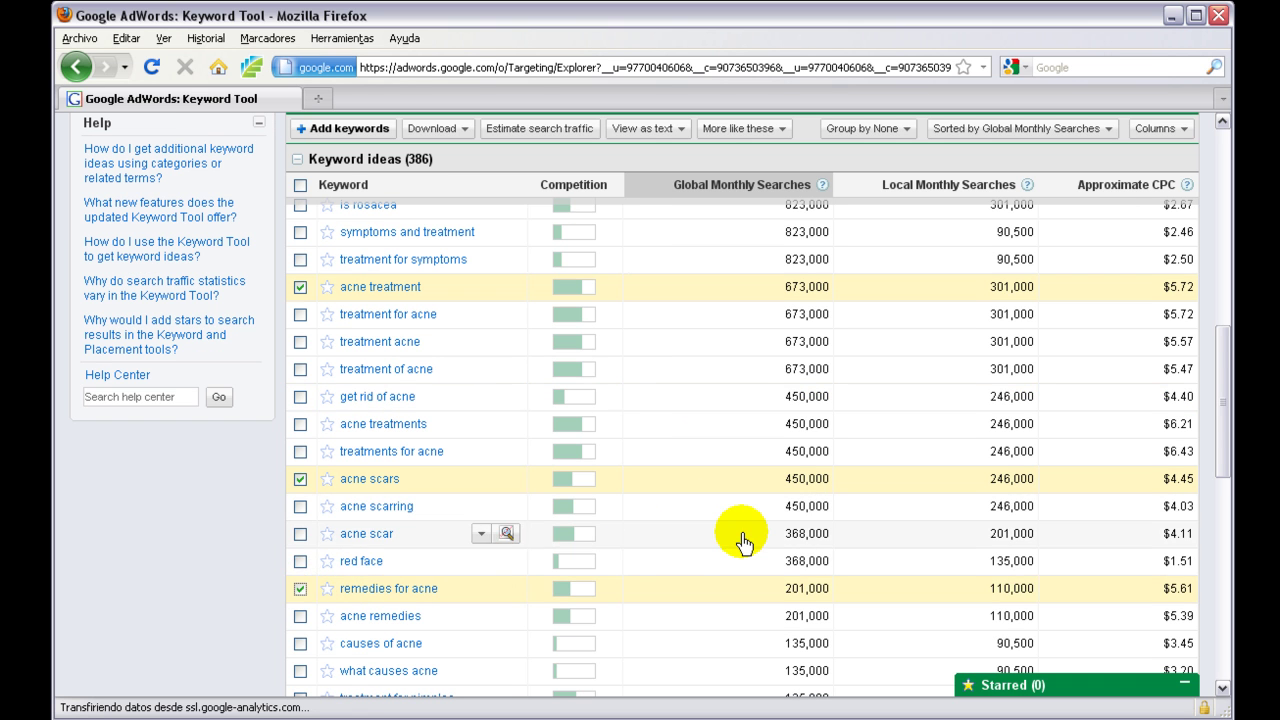
pyautogui.scroll(-2, 743, 541)
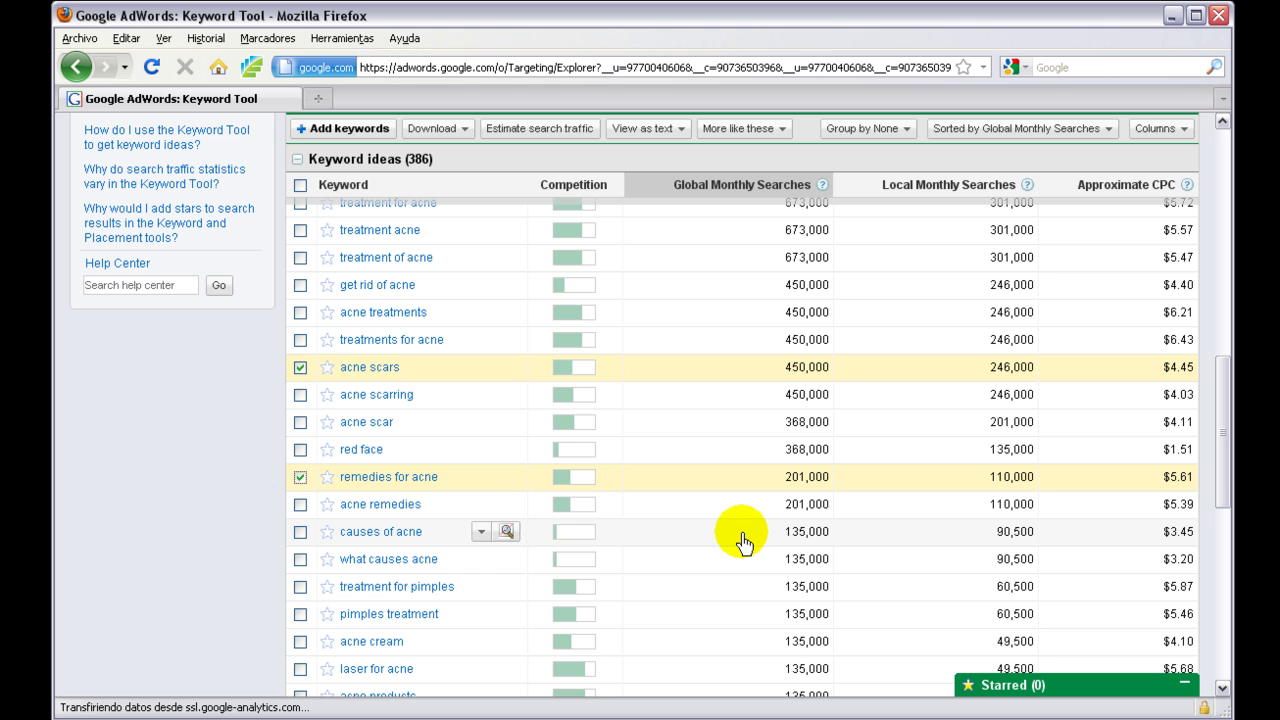
pyautogui.click(300, 617)
pyautogui.scroll(-2, 709, 536)
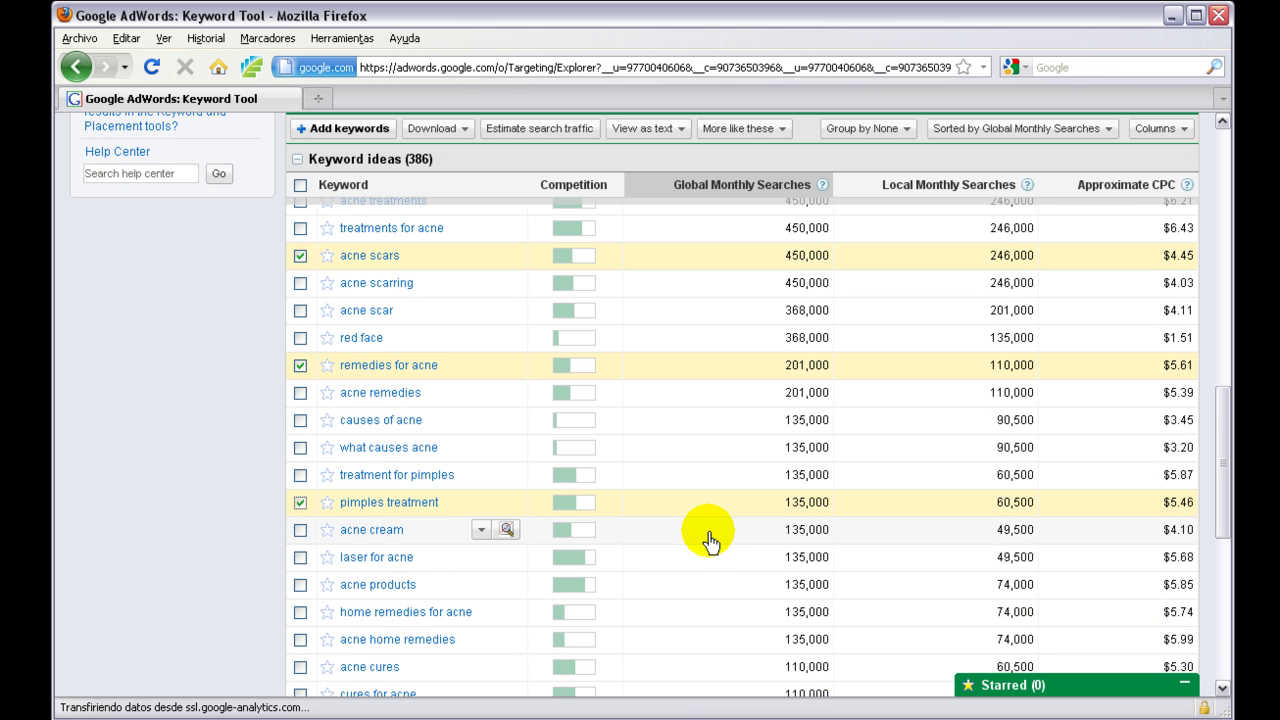
pyautogui.scroll(-2, 709, 538)
pyautogui.scroll(-2, 709, 538)
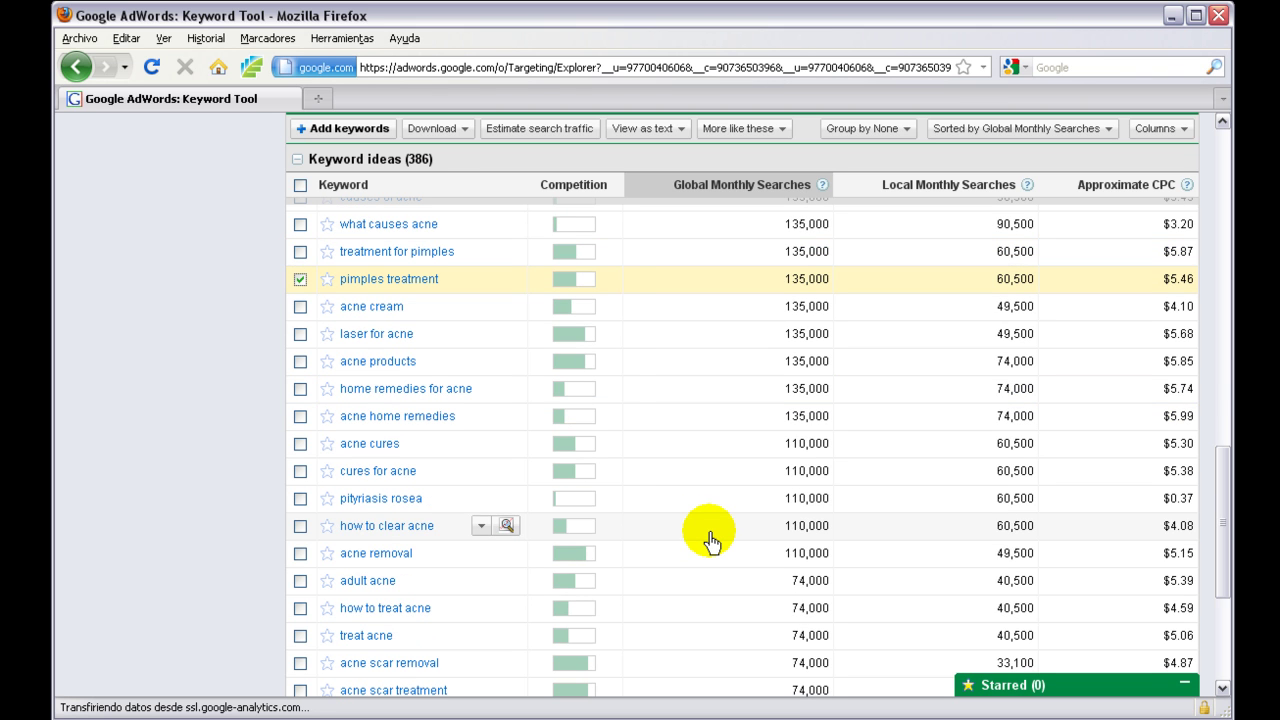
pyautogui.click(300, 582)
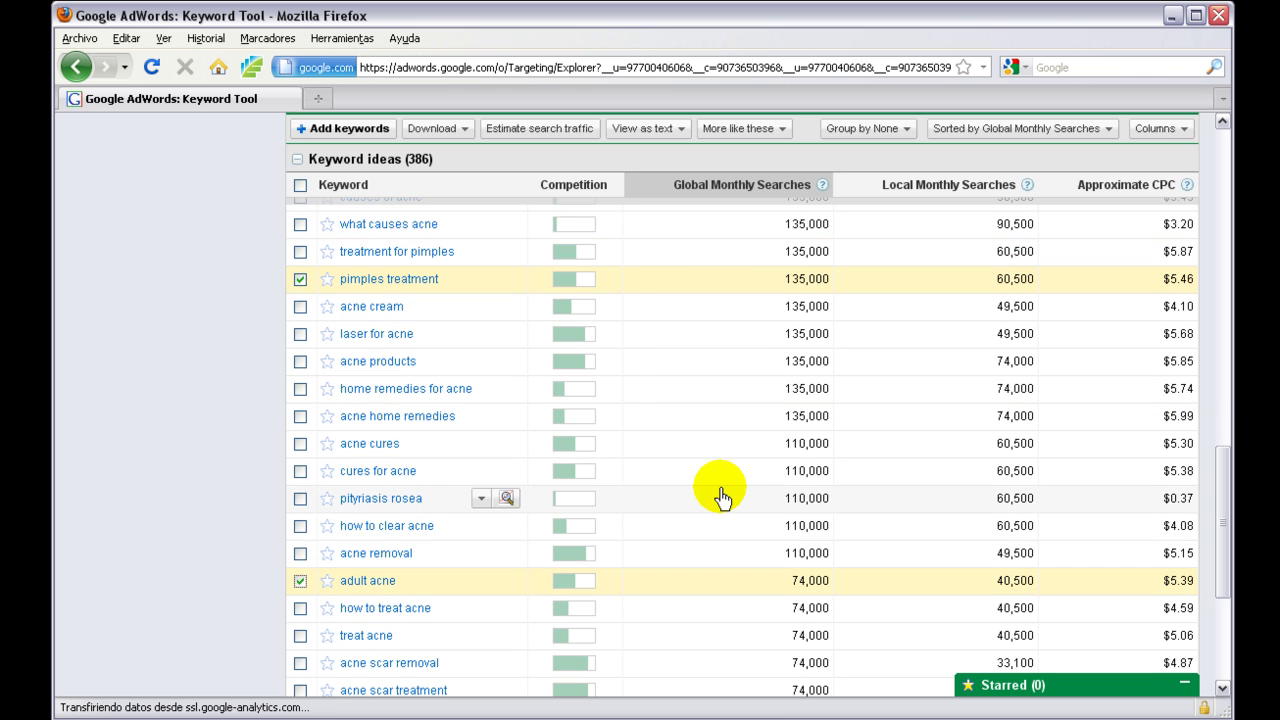
# Show the selected keywords as plain text and copy the whole list to the clipboard
pyautogui.scroll(6, 722, 492)
pyautogui.scroll(12, 727, 495)
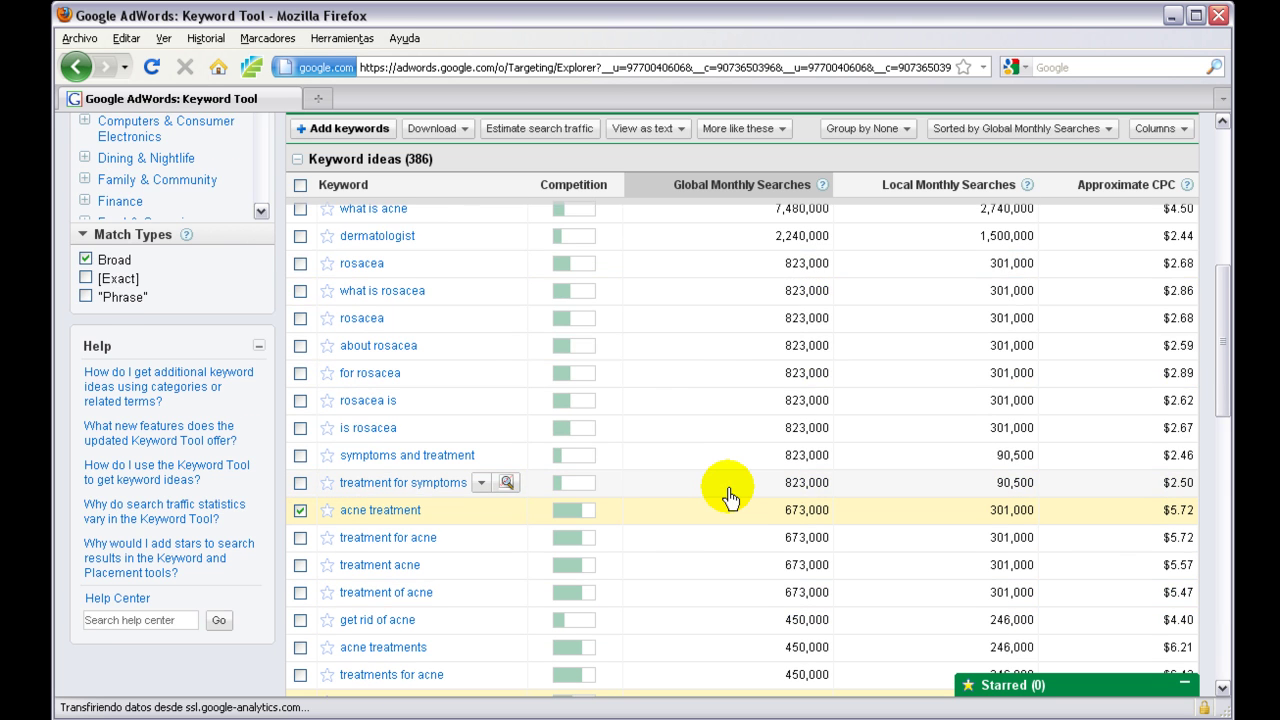
pyautogui.click(463, 322)
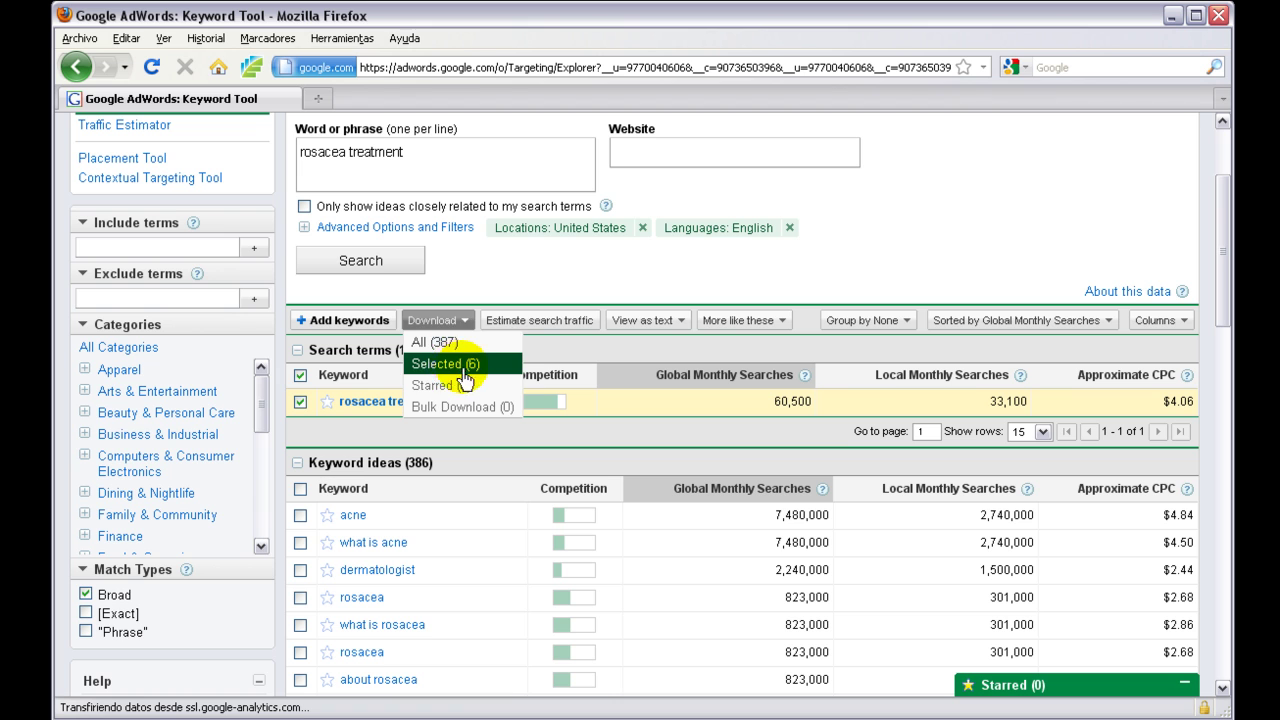
pyautogui.click(671, 328)
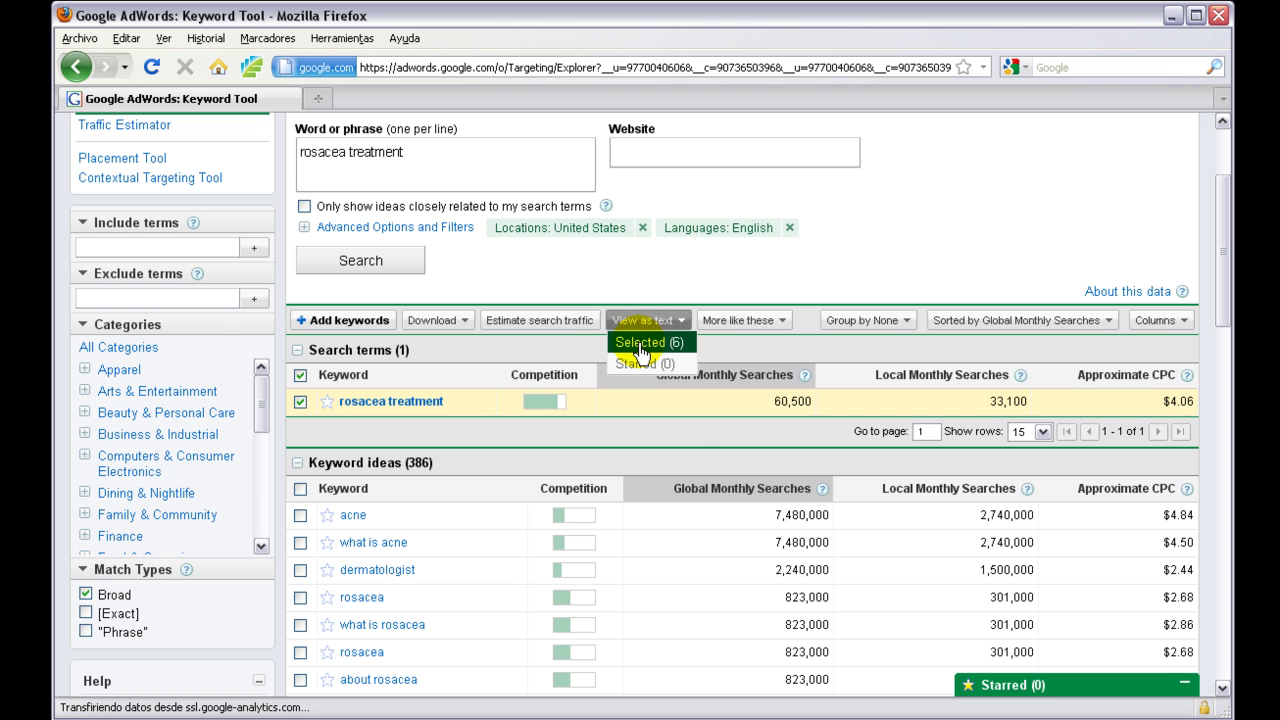
pyautogui.click(640, 349)
pyautogui.hotkey('ctrl', 'c')
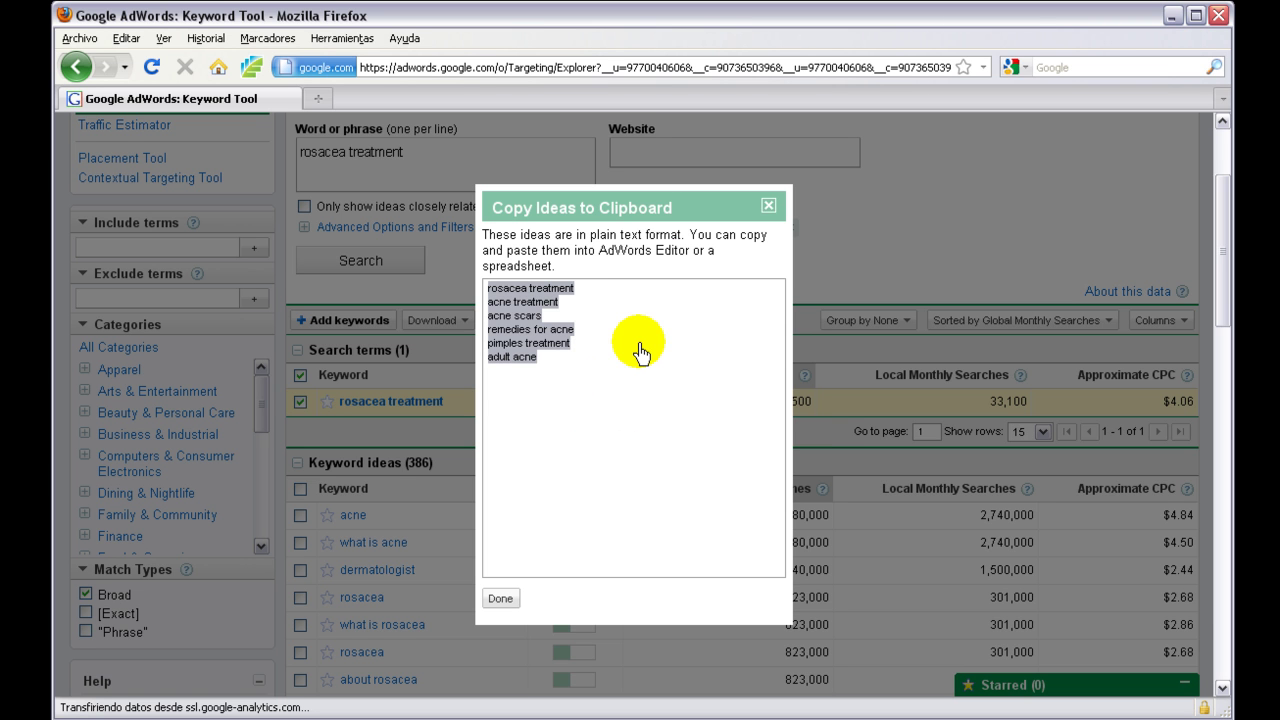
pyautogui.rightClick(505, 330)
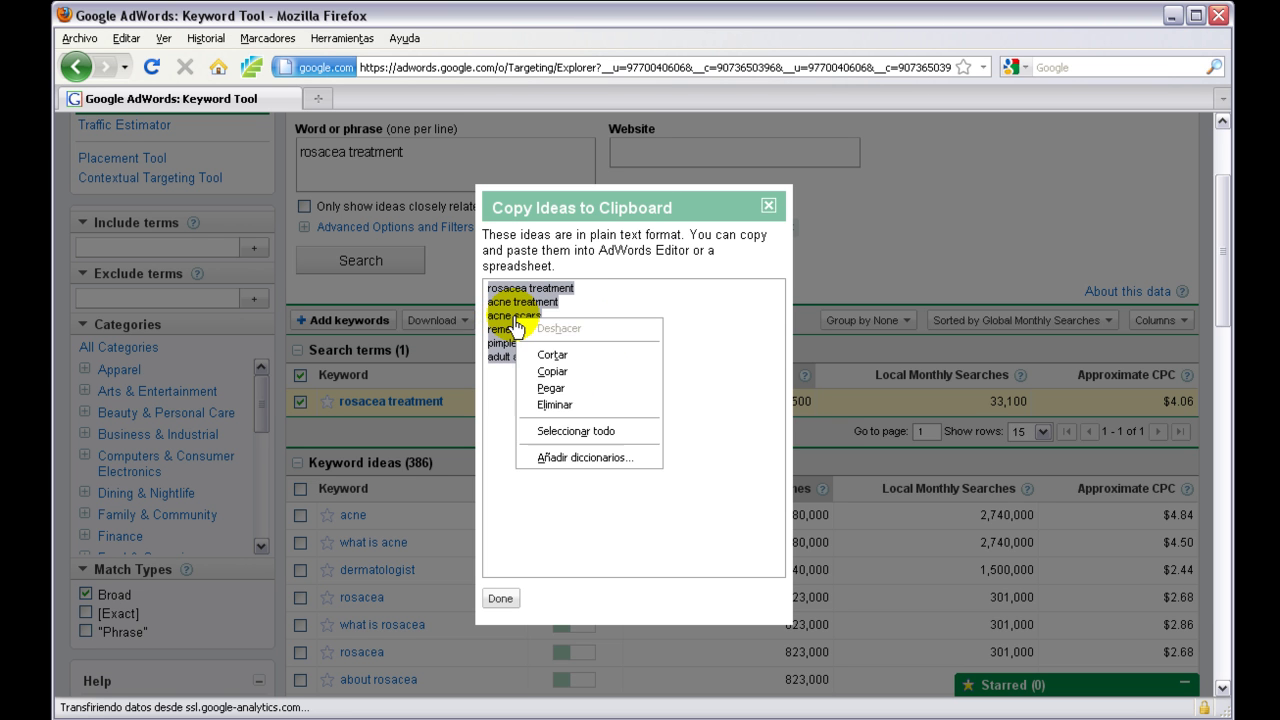
pyautogui.click(533, 378)
# Switch to Notepad and paste the copied keyword list, then minimize it and close the Copy Ideas to Clipboard dialog
pyautogui.click(590, 715)
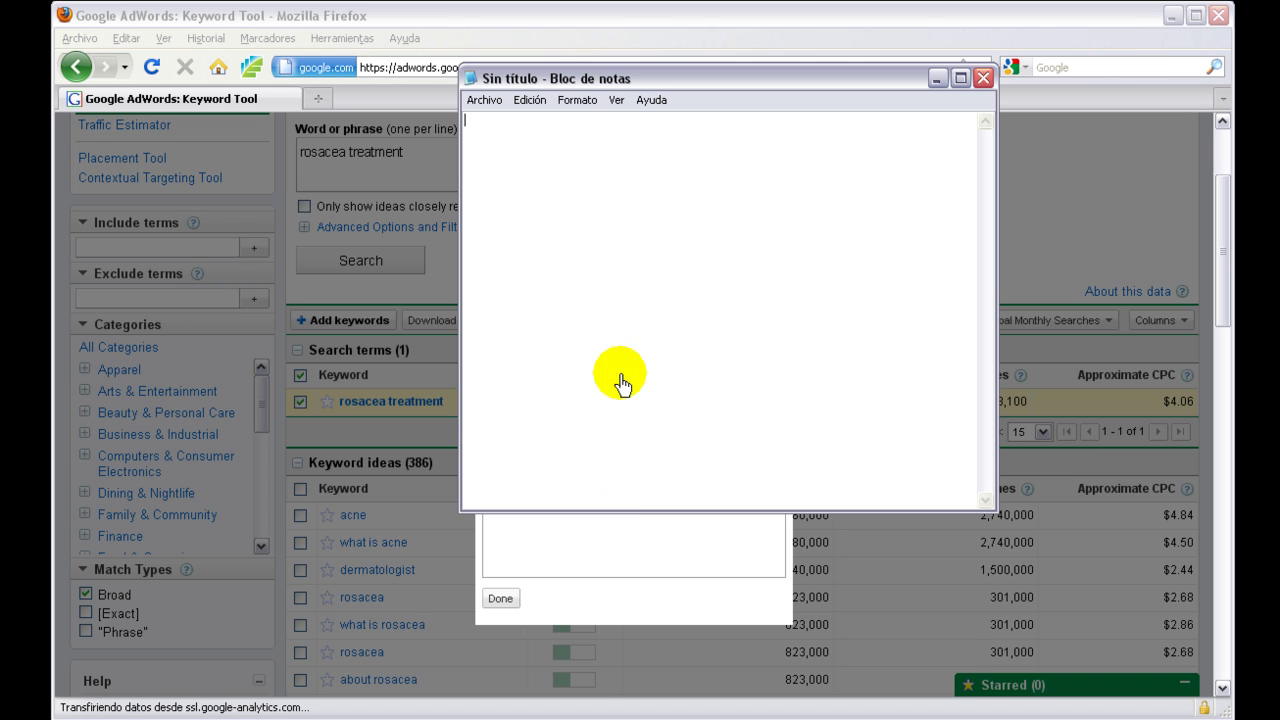
pyautogui.rightClick(607, 286)
pyautogui.click(630, 348)
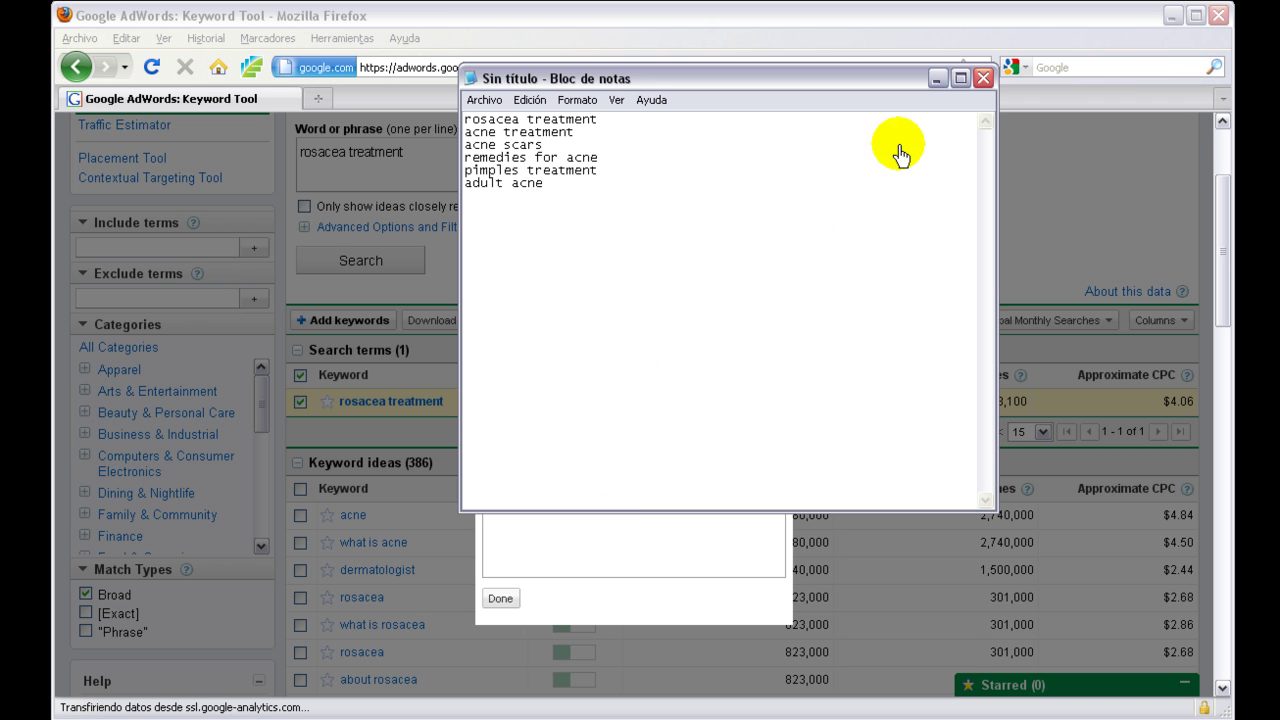
pyautogui.click(937, 79)
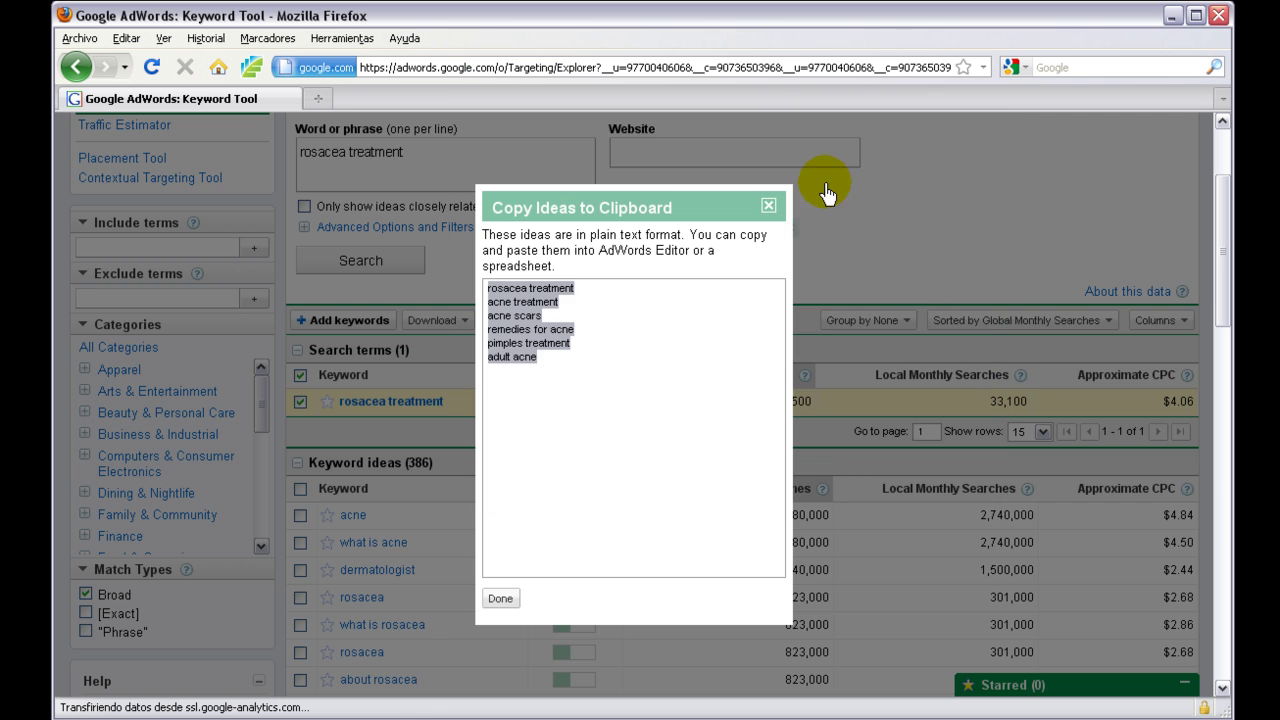
pyautogui.click(758, 207)
# Restrict results to ideas closely related to the search terms and change the match type from Broad to Exact
pyautogui.scroll(2, 516, 280)
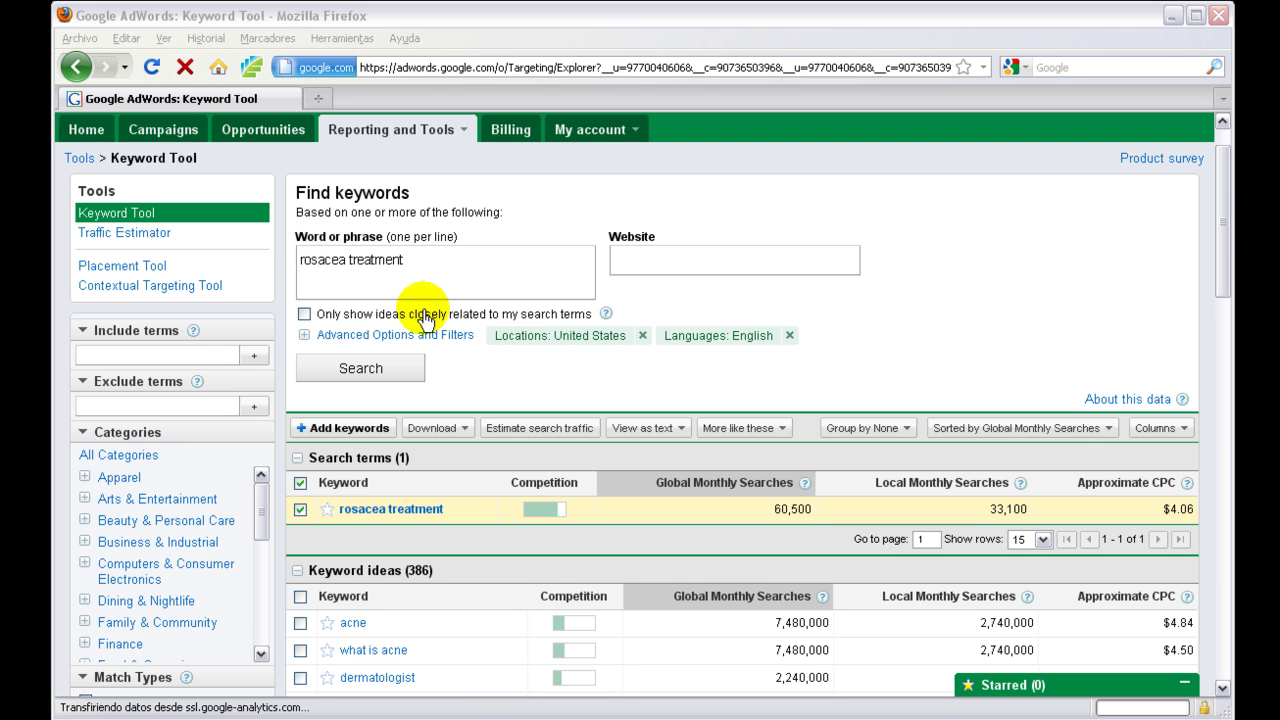
pyautogui.click(304, 315)
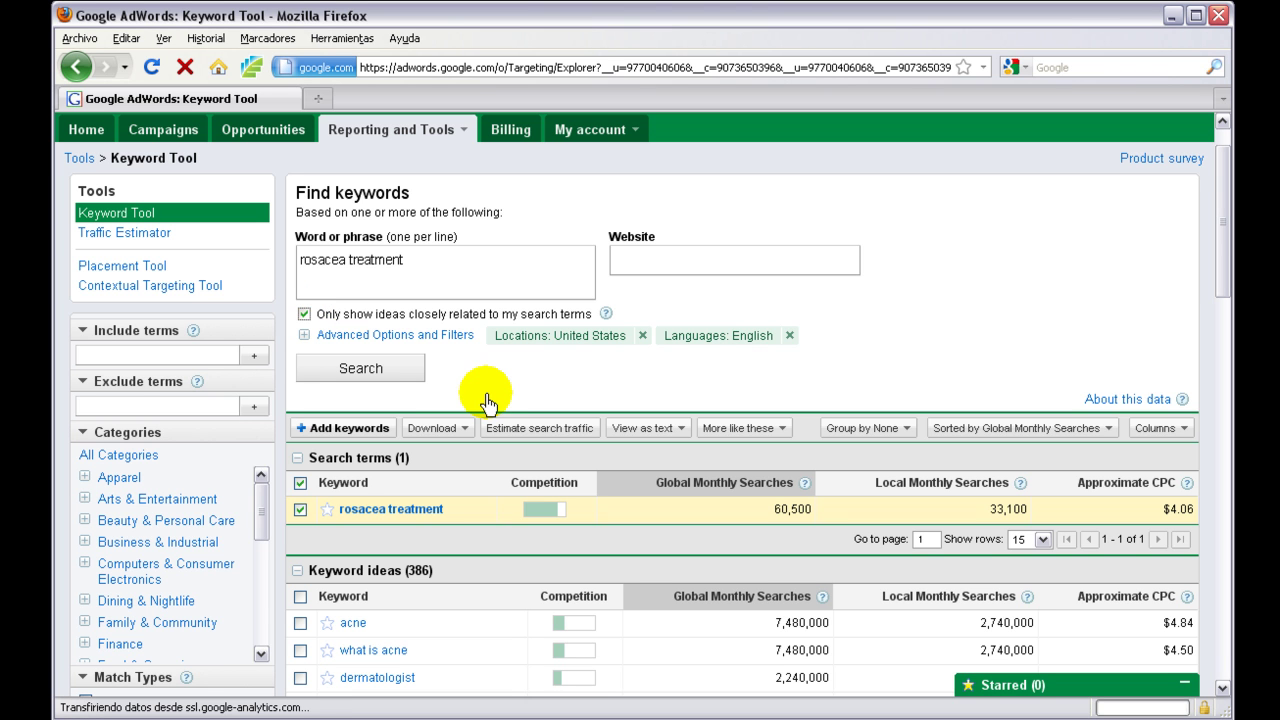
pyautogui.scroll(-4, 487, 400)
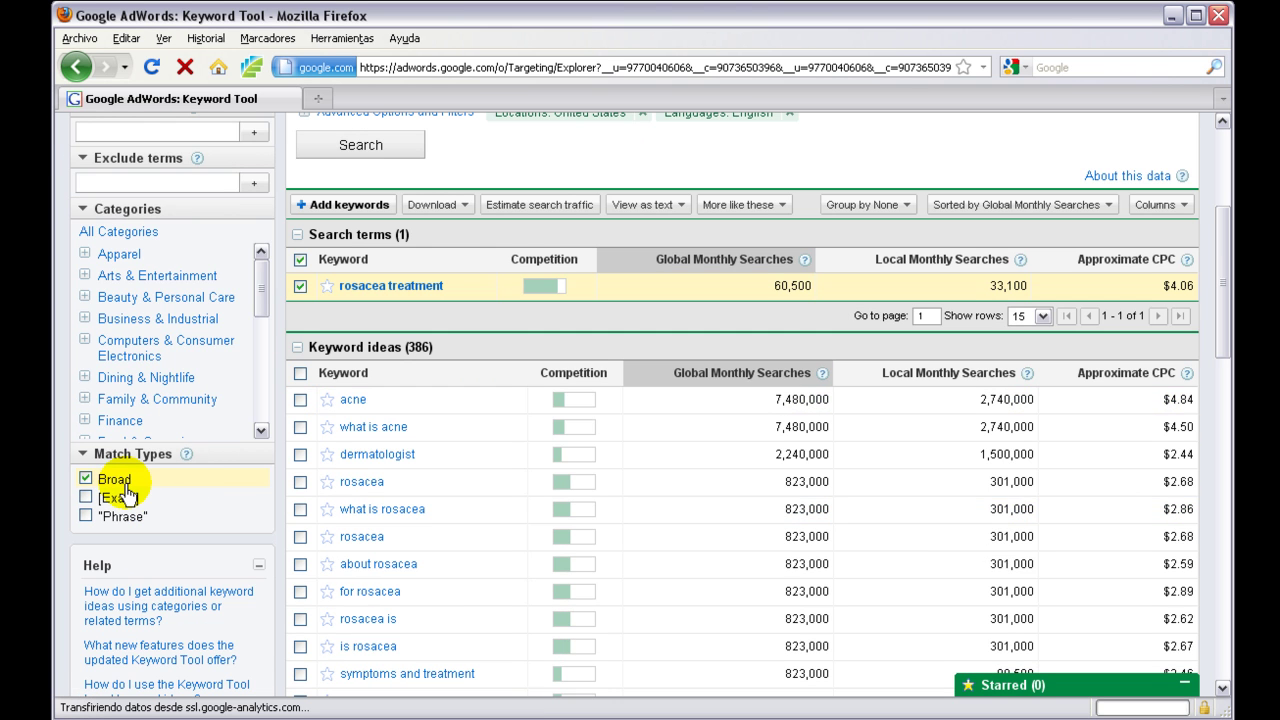
pyautogui.click(85, 480)
pyautogui.click(86, 498)
pyautogui.scroll(4, 508, 470)
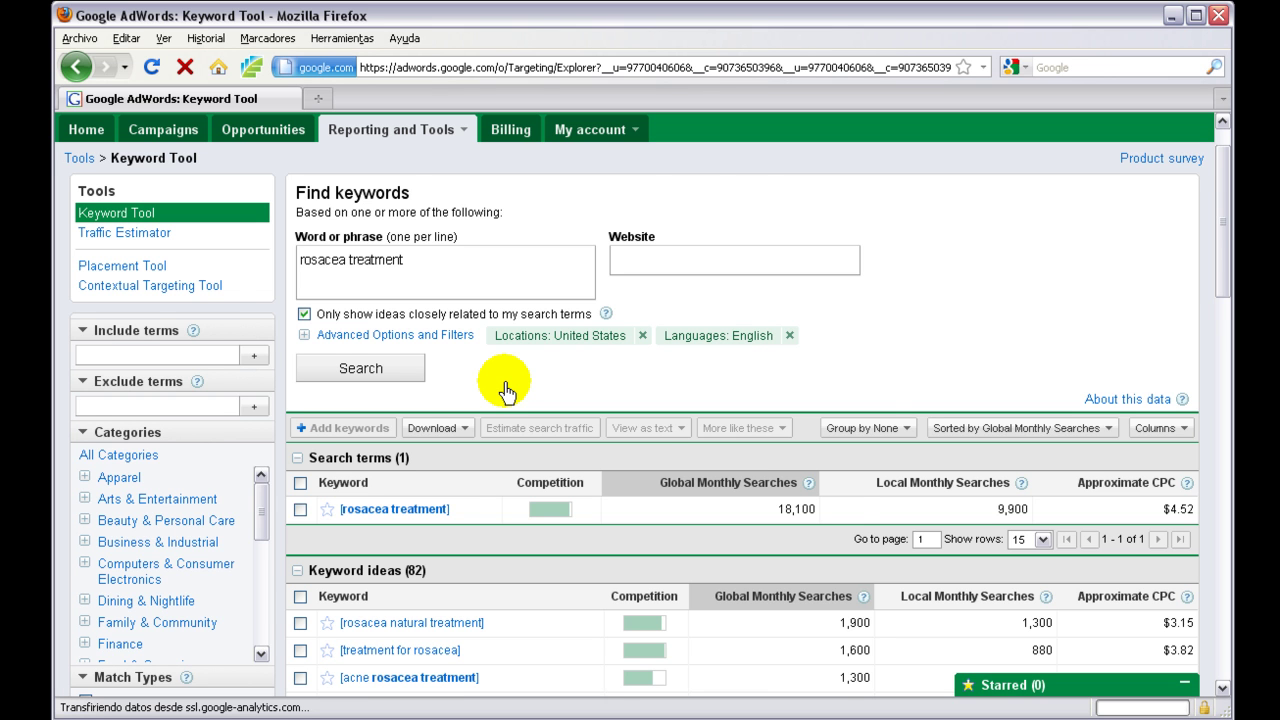
# Select the search term [rosacea treatment] and the first six keyword ideas, from [rosacea natural treatment] through [natural rosacea treatment]
pyautogui.scroll(-2, 505, 390)
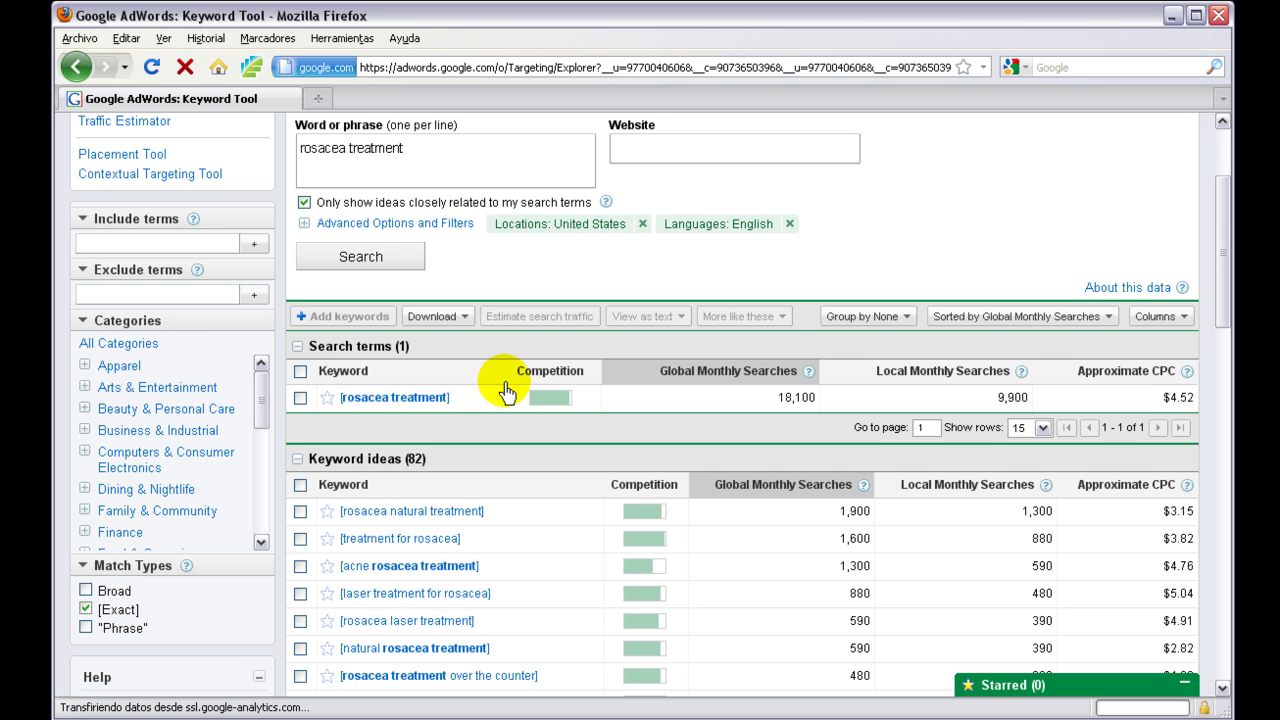
pyautogui.click(301, 398)
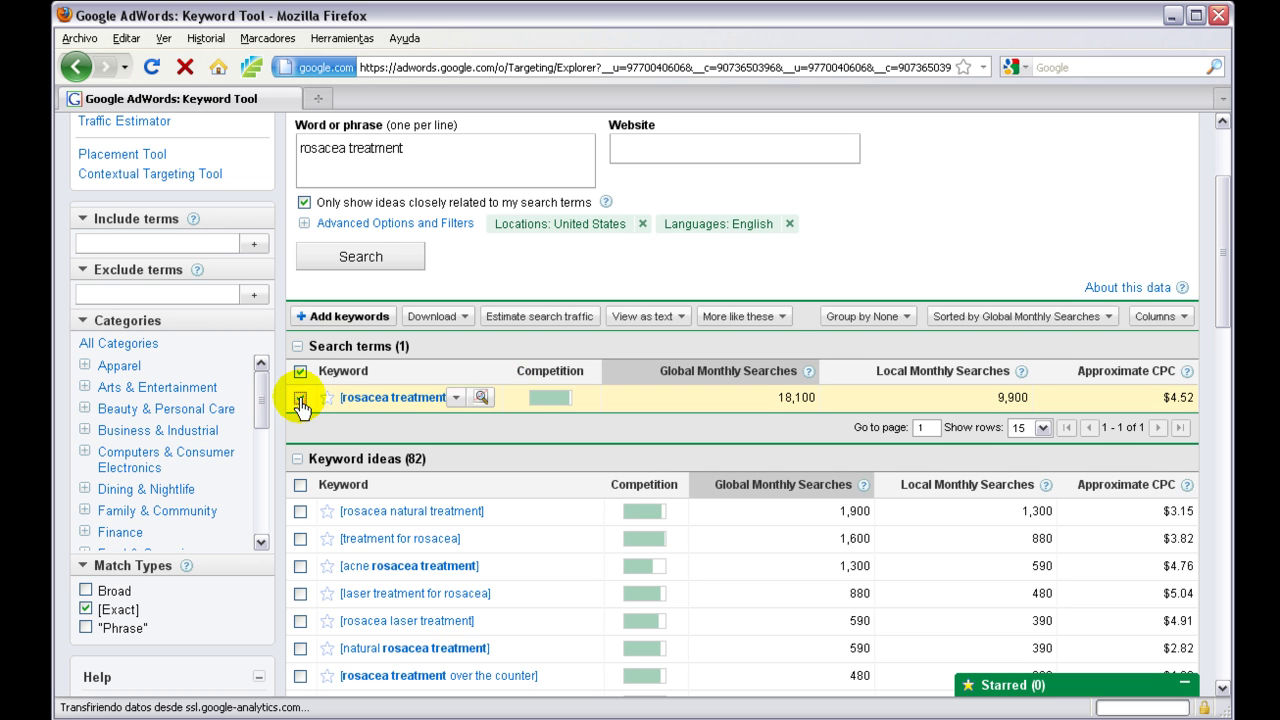
pyautogui.scroll(-2, 538, 520)
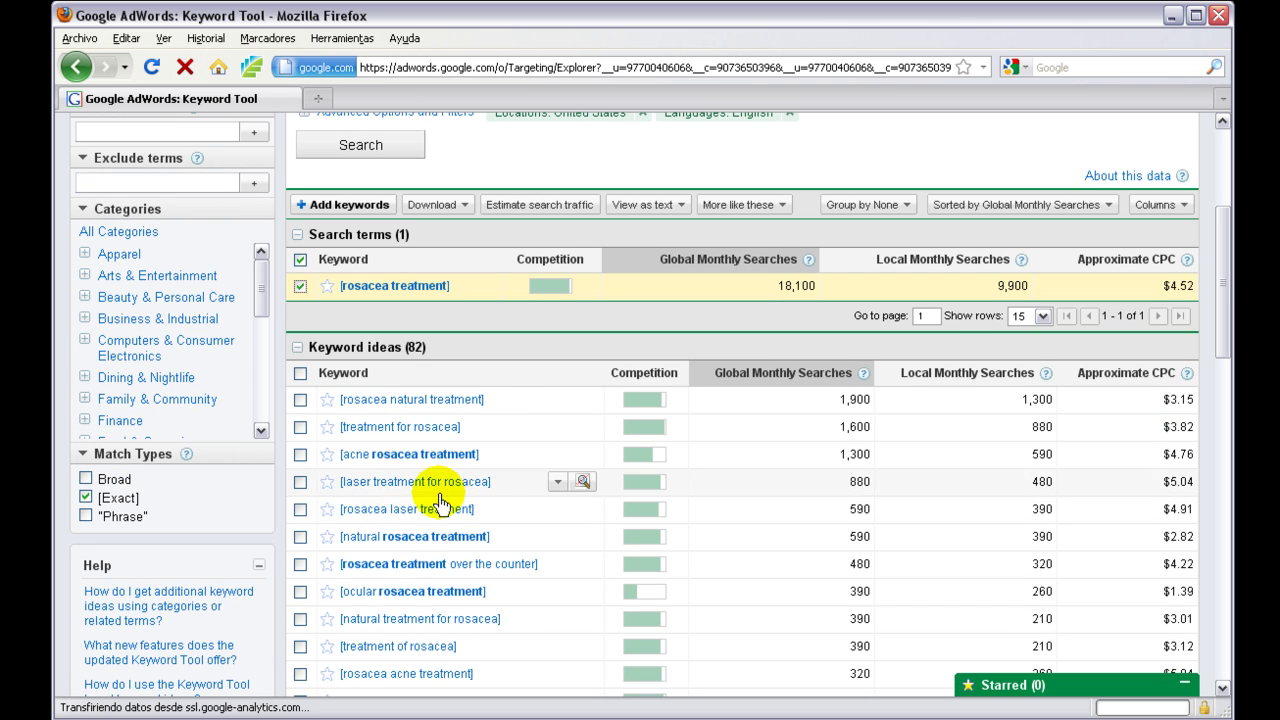
pyautogui.click(300, 534)
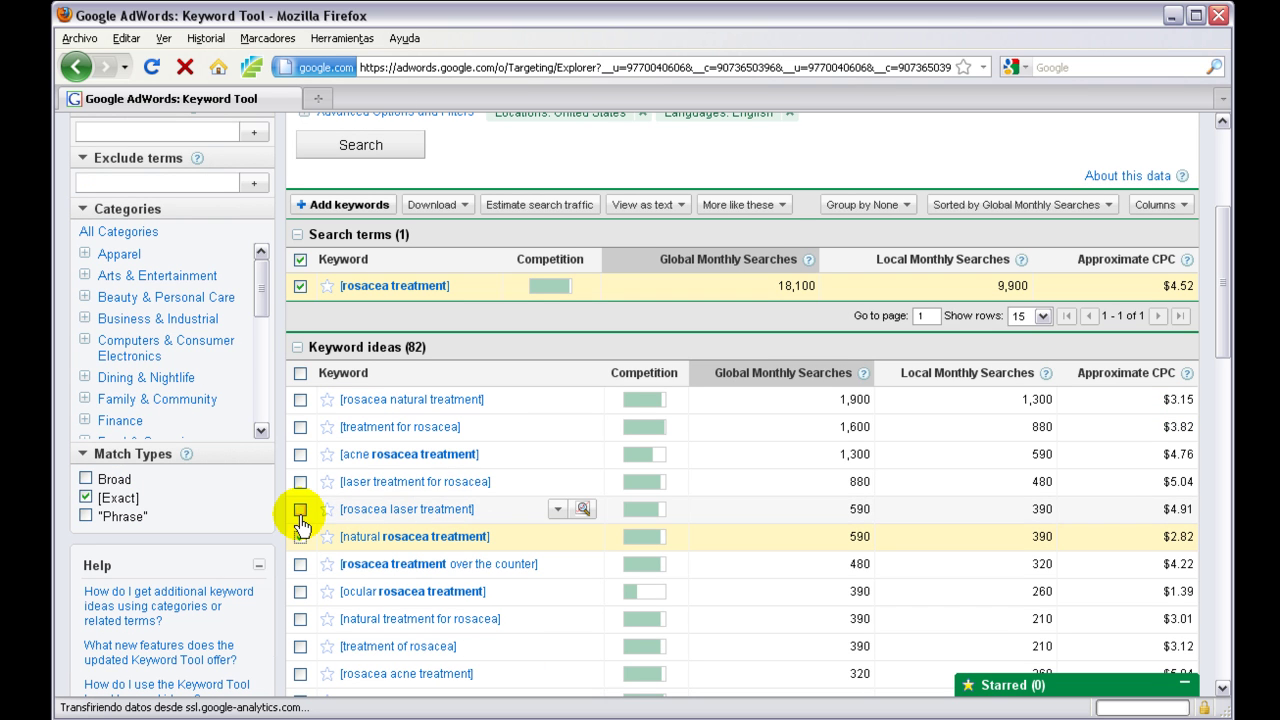
pyautogui.click(300, 509)
pyautogui.click(300, 481)
pyautogui.click(300, 454)
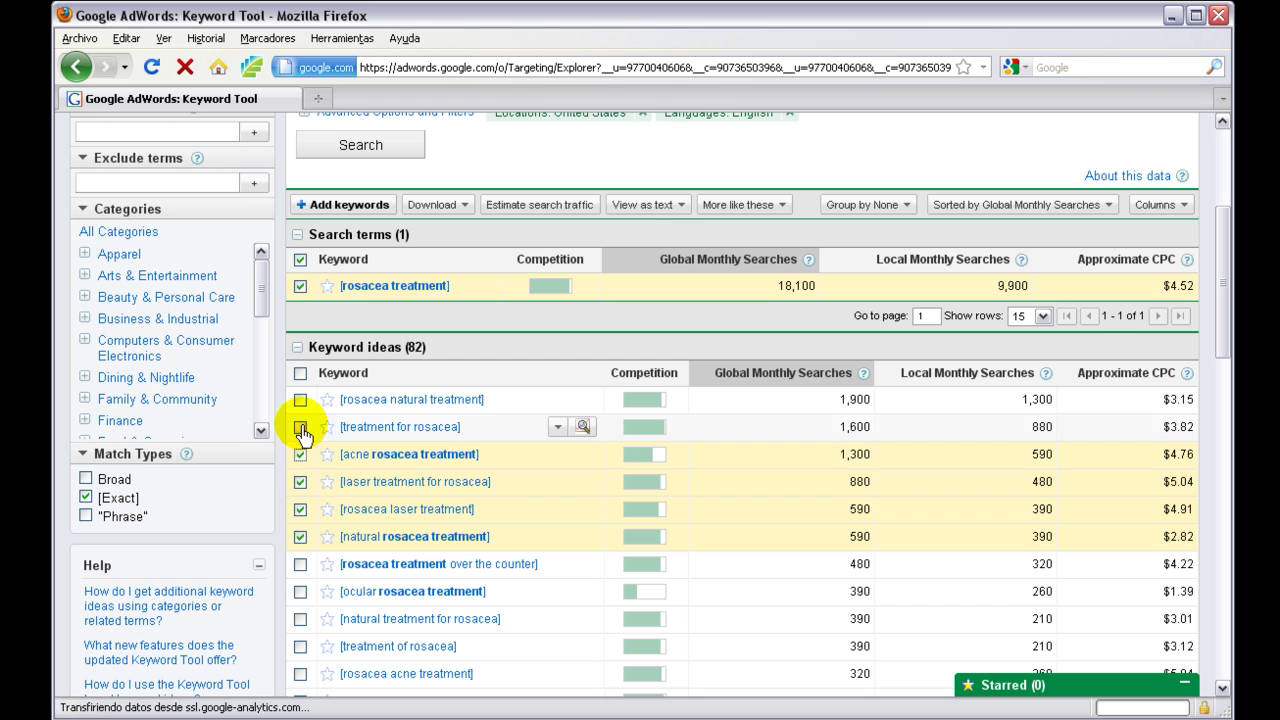
pyautogui.click(300, 428)
pyautogui.click(300, 399)
# Download the selected rosacea keywords in CSV format, save the file, and close the download dialog
pyautogui.click(445, 205)
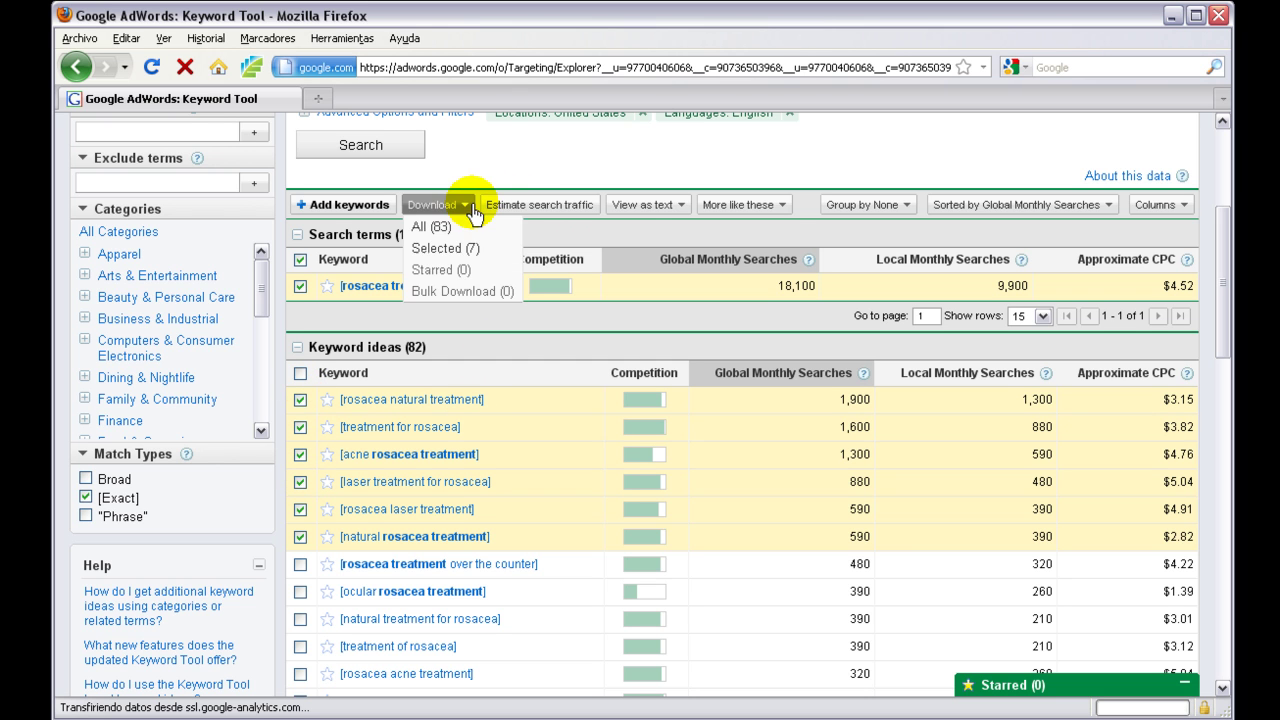
pyautogui.click(470, 250)
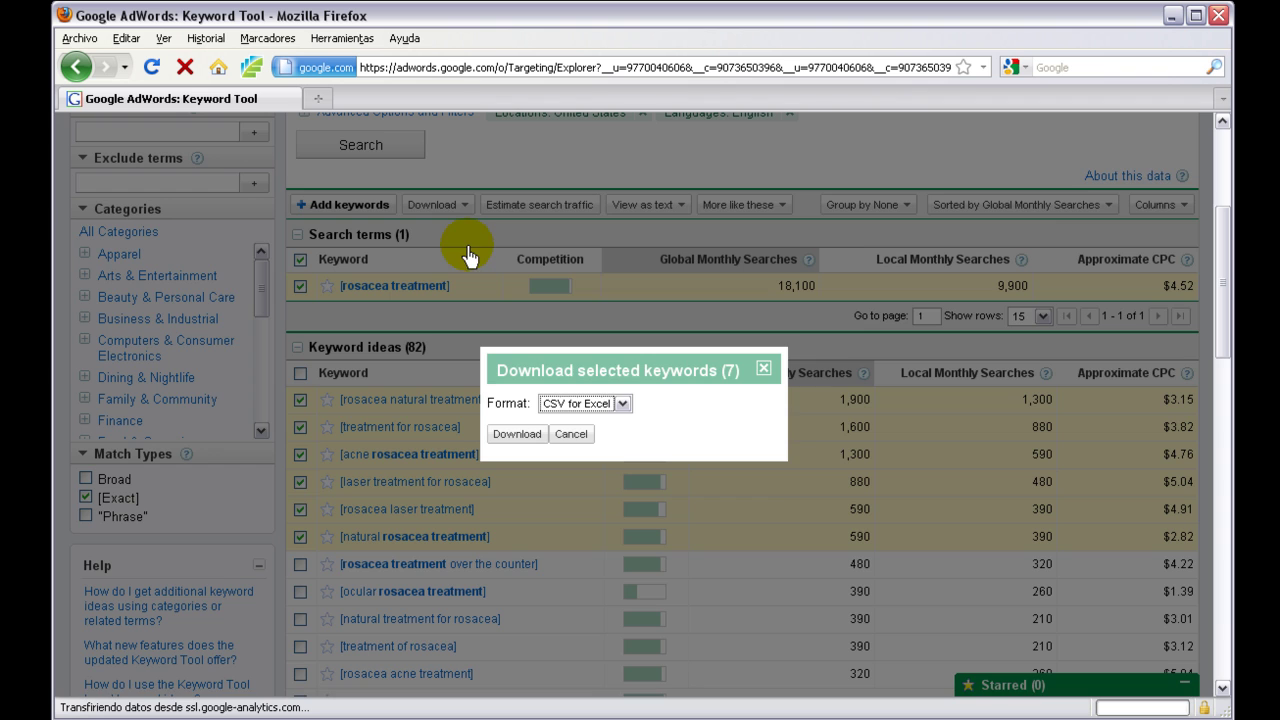
pyautogui.click(612, 403)
pyautogui.click(580, 421)
pyautogui.click(517, 434)
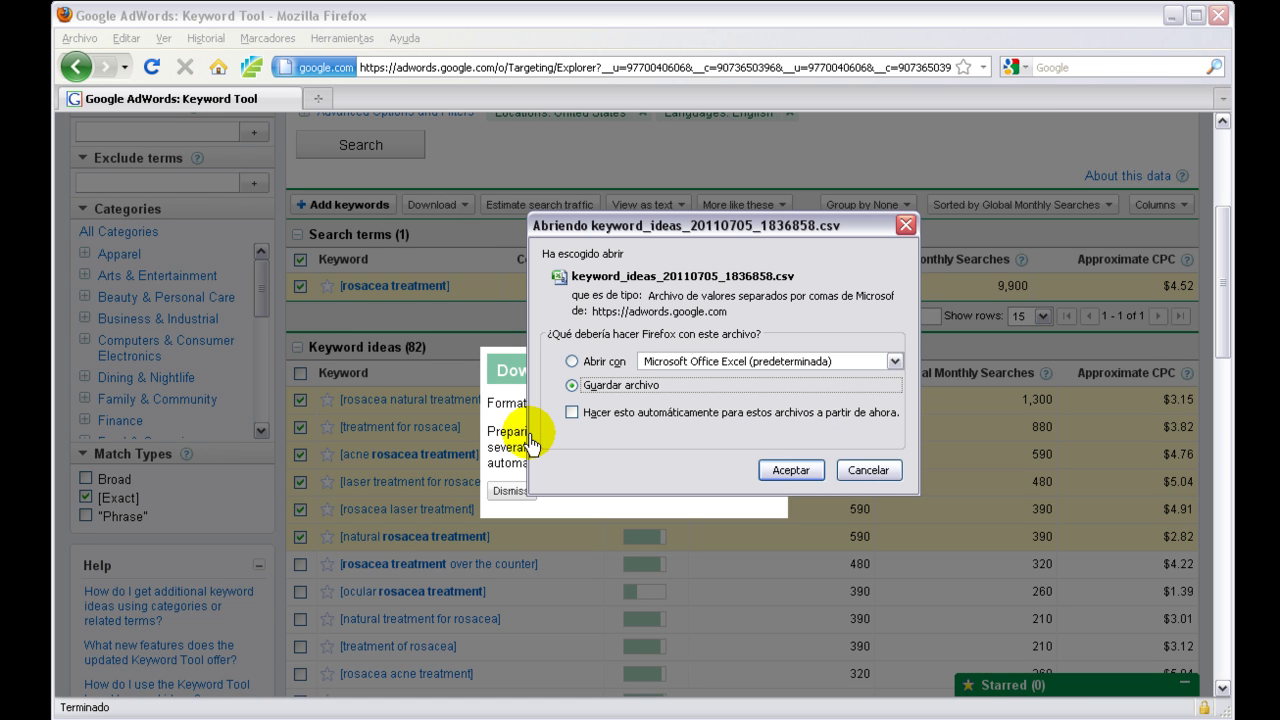
pyautogui.click(790, 470)
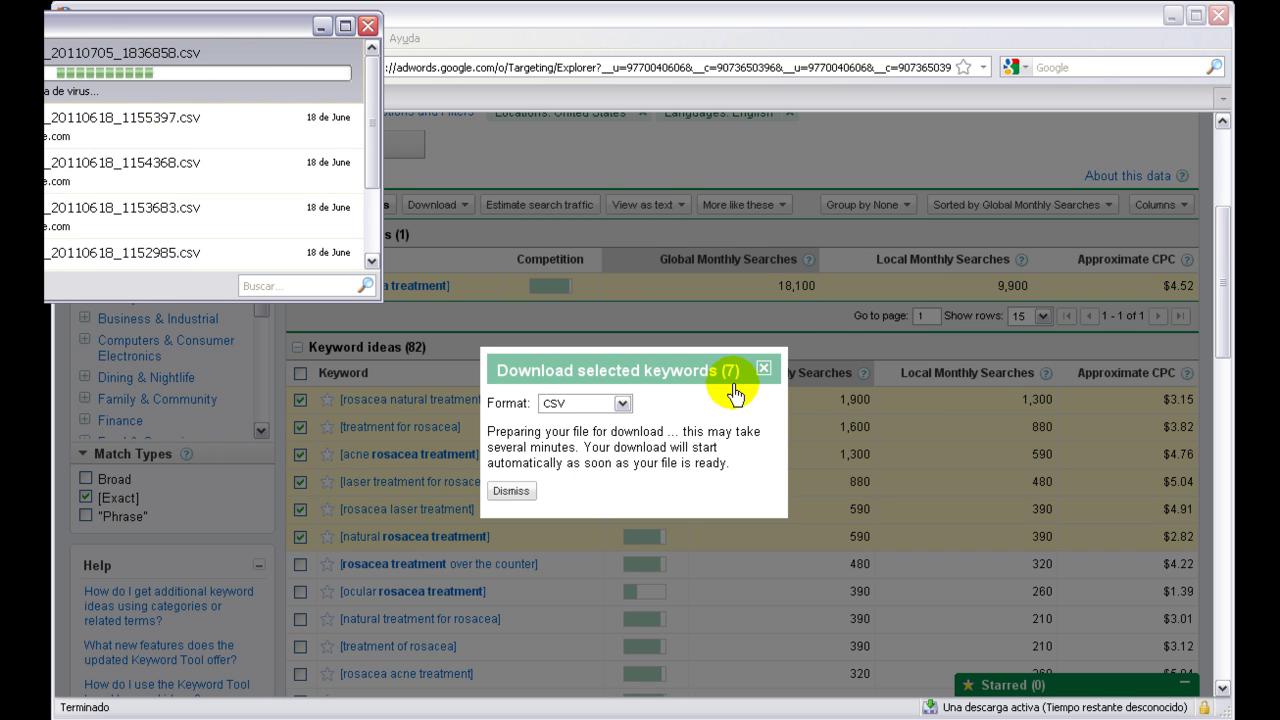
pyautogui.click(632, 180)
pyautogui.click(763, 369)
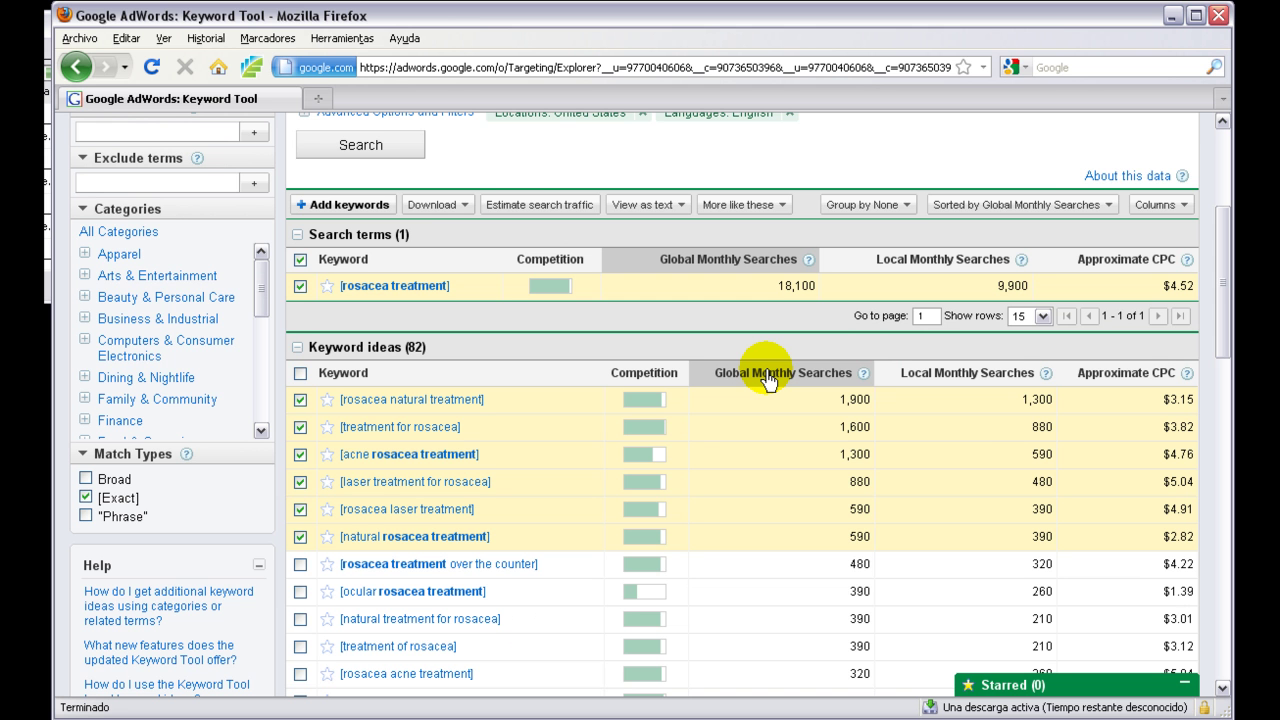
# Switch to Notepad and copy the line "acne treatment", then minimize Notepad and the downloads window
pyautogui.scroll(4, 513, 200)
pyautogui.click(575, 712)
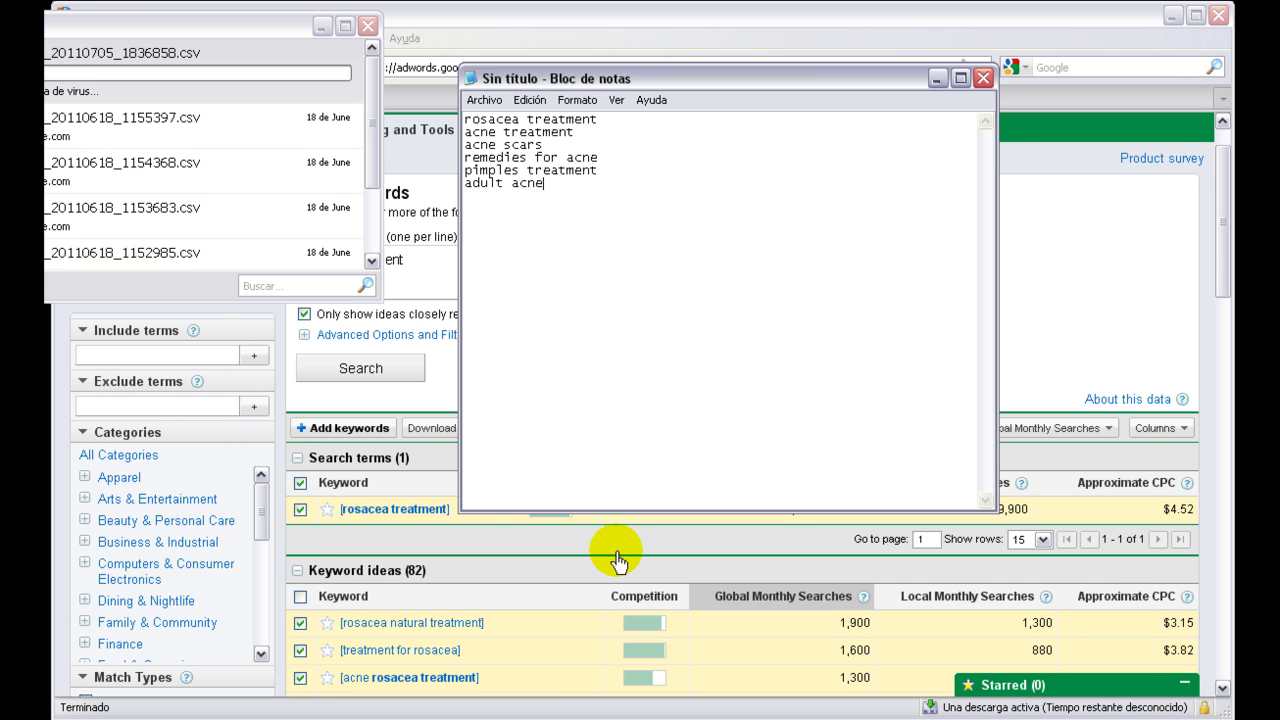
pyautogui.moveTo(574, 132); pyautogui.dragTo(465, 132)
pyautogui.rightClick(476, 143)
pyautogui.click(523, 183)
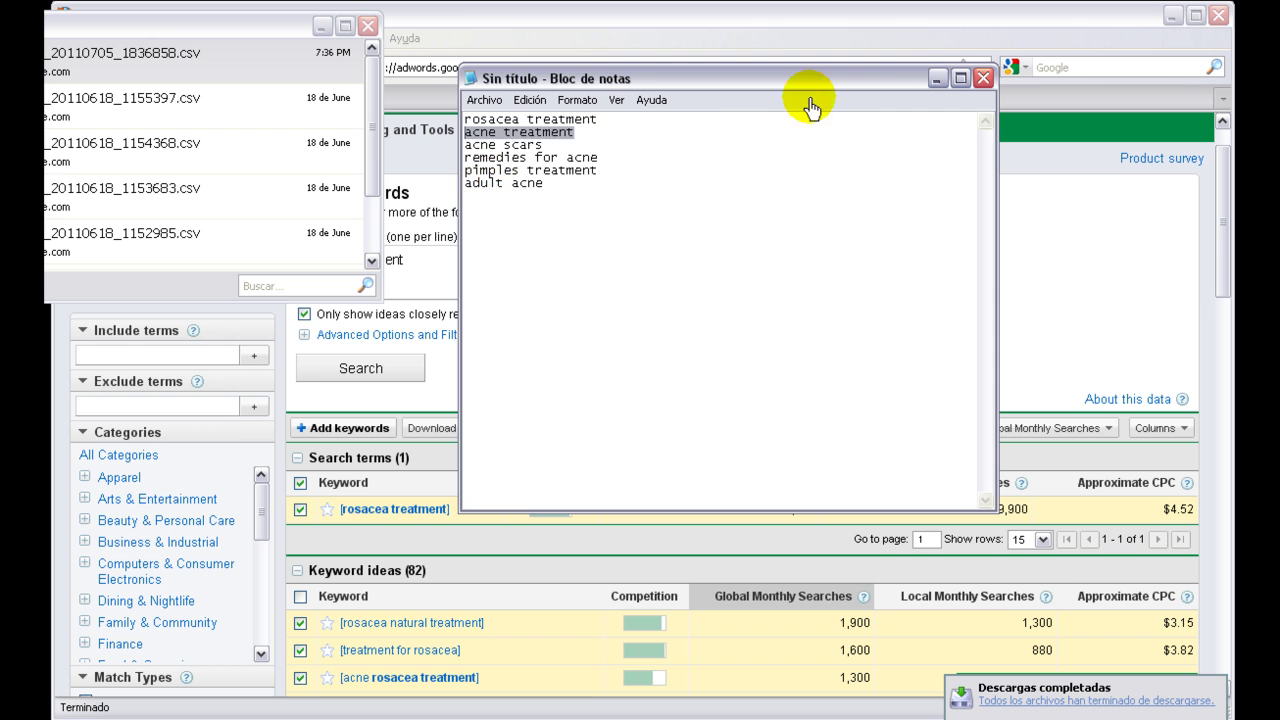
pyautogui.click(930, 78)
pyautogui.click(322, 25)
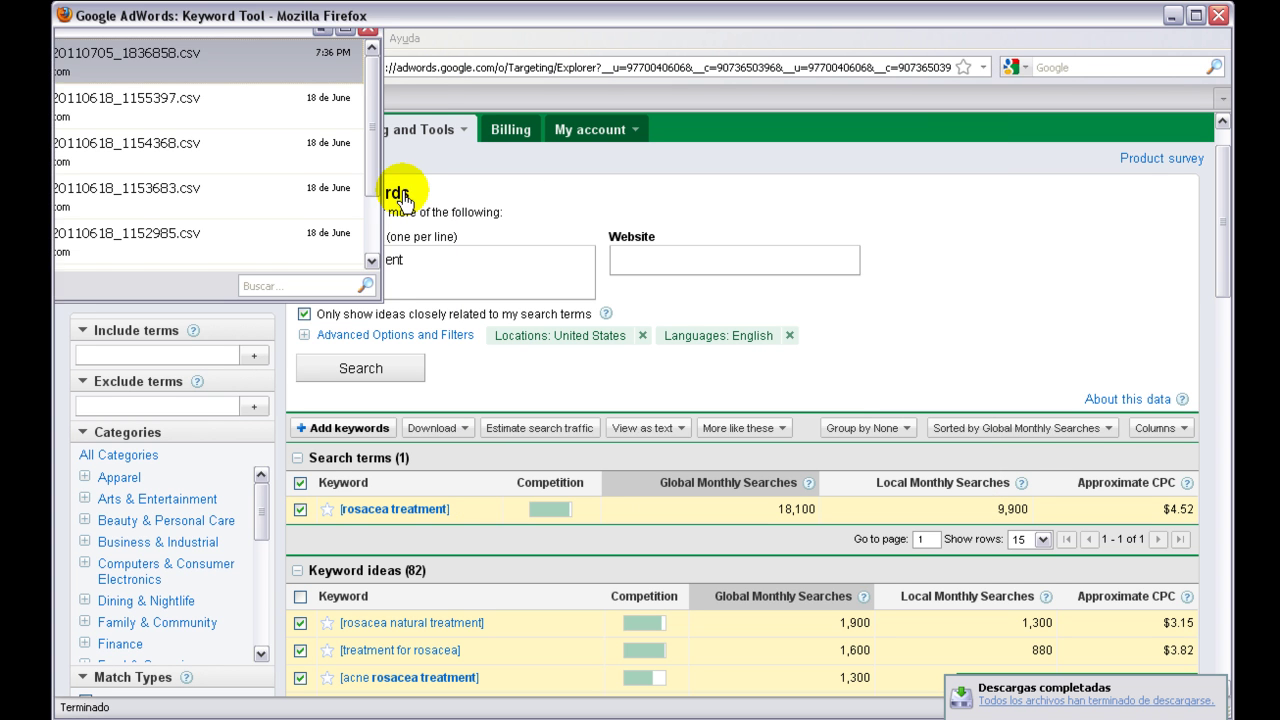
# Replace the search phrase with the copied "acne treatment" and run the keyword search with Exact match
pyautogui.moveTo(430, 266); pyautogui.dragTo(300, 261)
pyautogui.rightClick(303, 262)
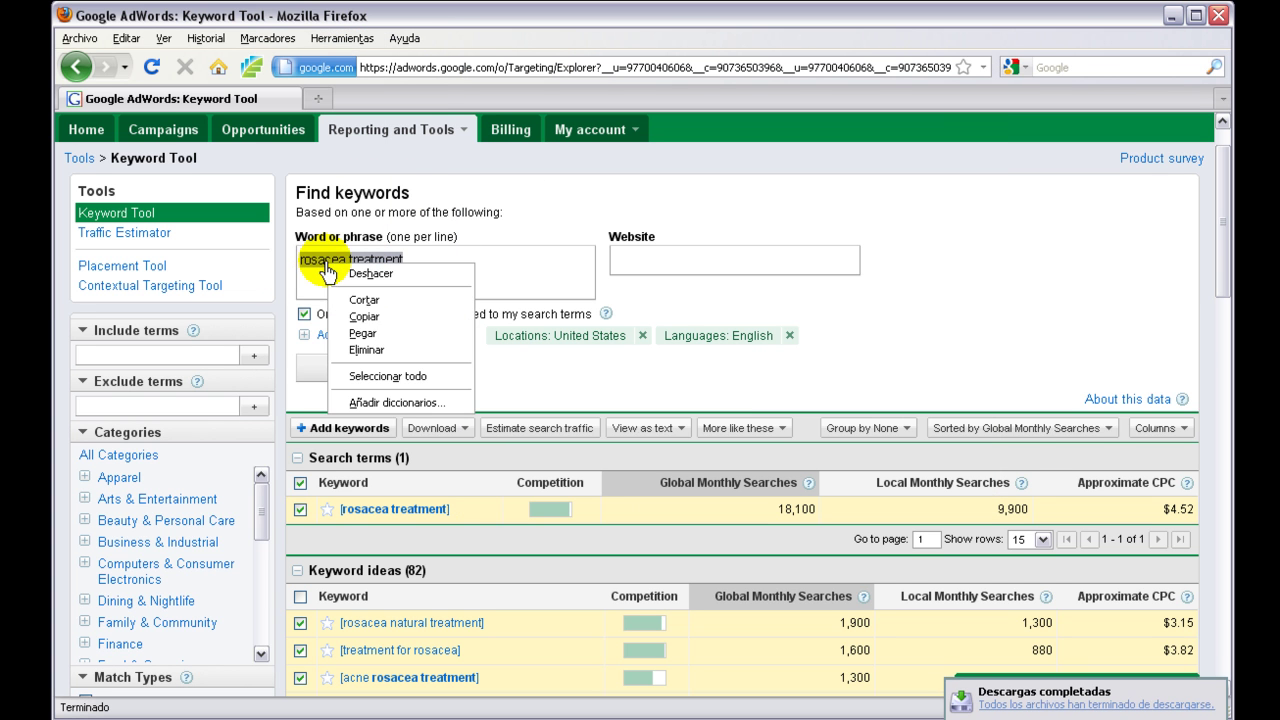
pyautogui.click(358, 334)
pyautogui.scroll(-2, 455, 330)
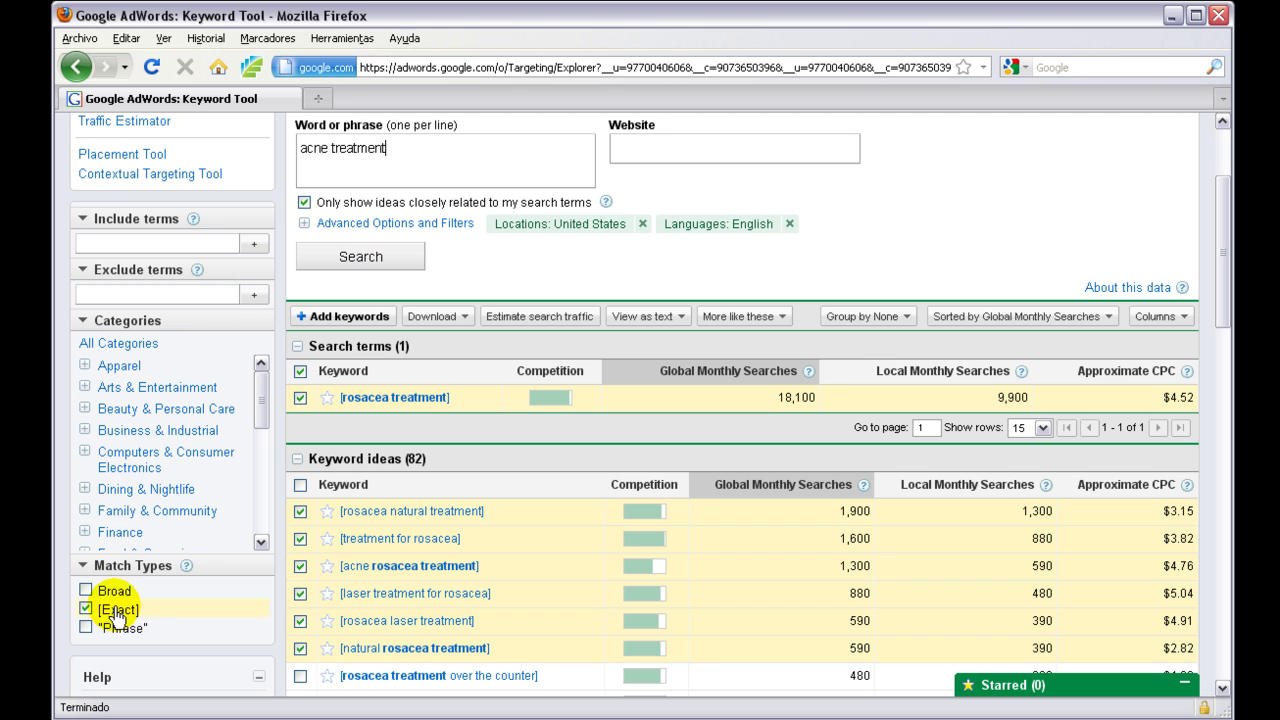
pyautogui.click(368, 257)
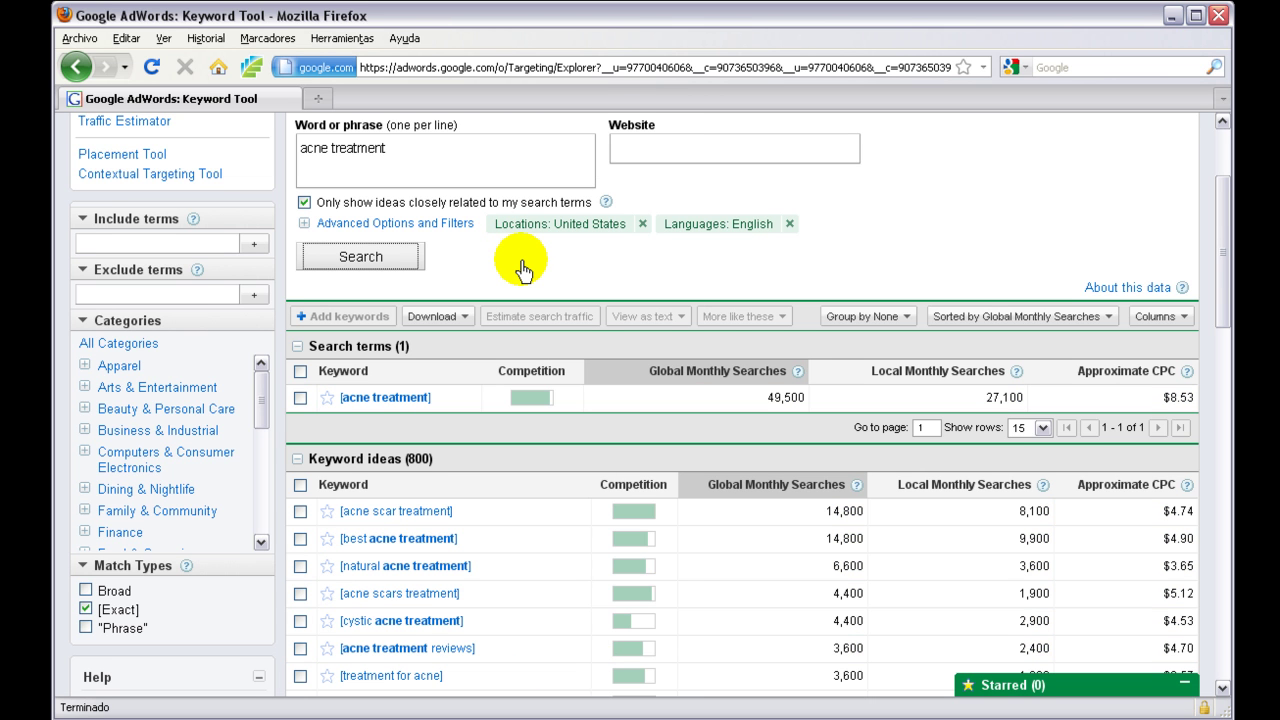
# Review the keyword ideas for acne treatment, then select the search term and all keyword ideas listed on the page
pyautogui.scroll(-2, 522, 270)
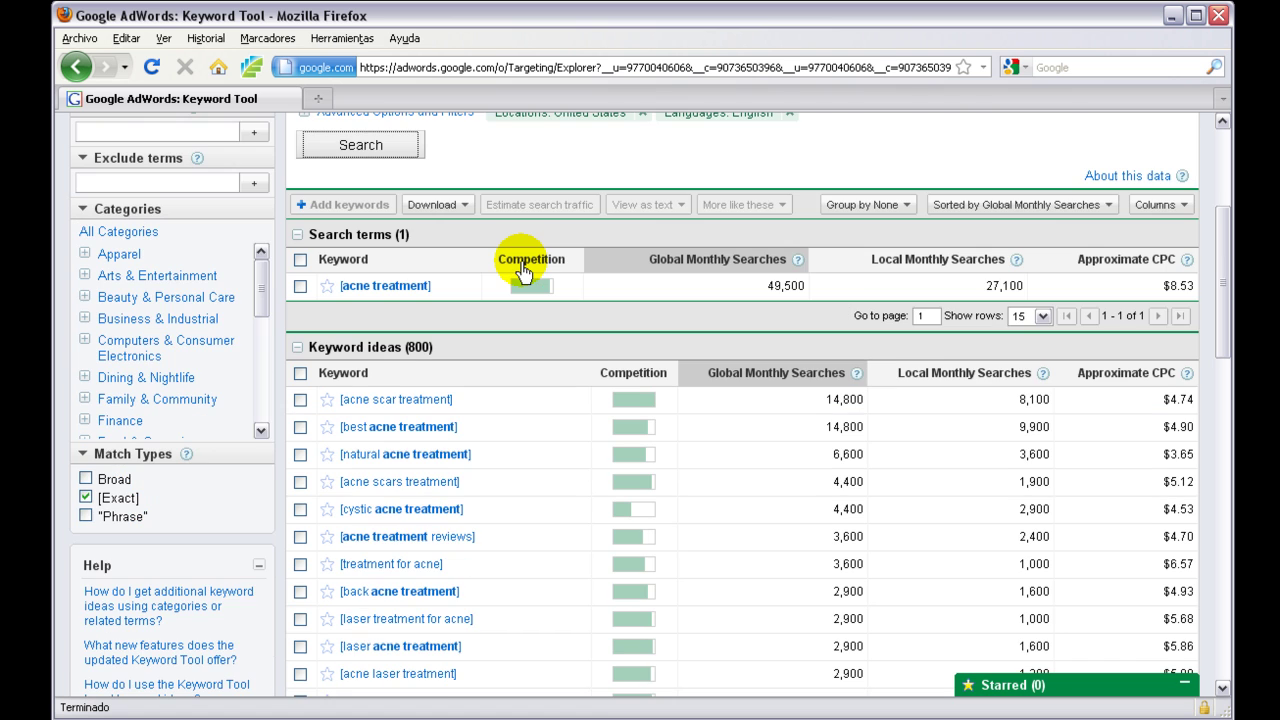
pyautogui.scroll(-15, 522, 270)
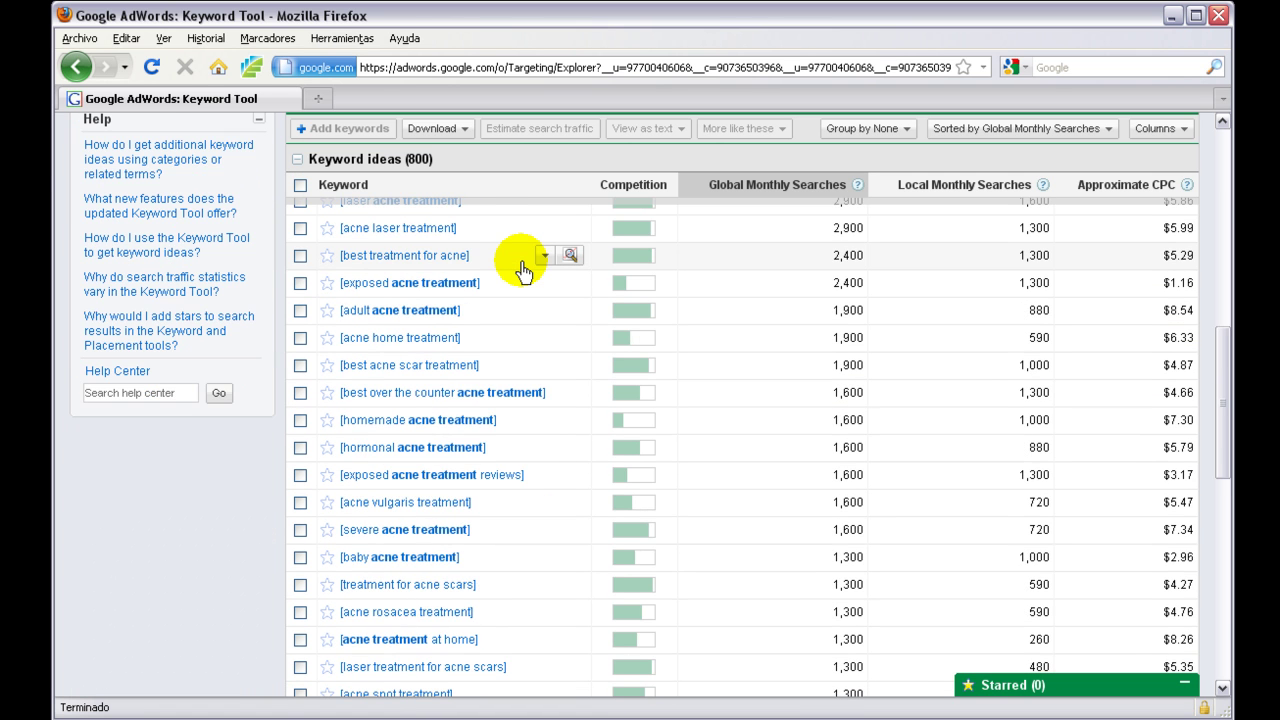
pyautogui.scroll(-3, 522, 270)
pyautogui.scroll(10, 522, 270)
pyautogui.scroll(-10, 943, 650)
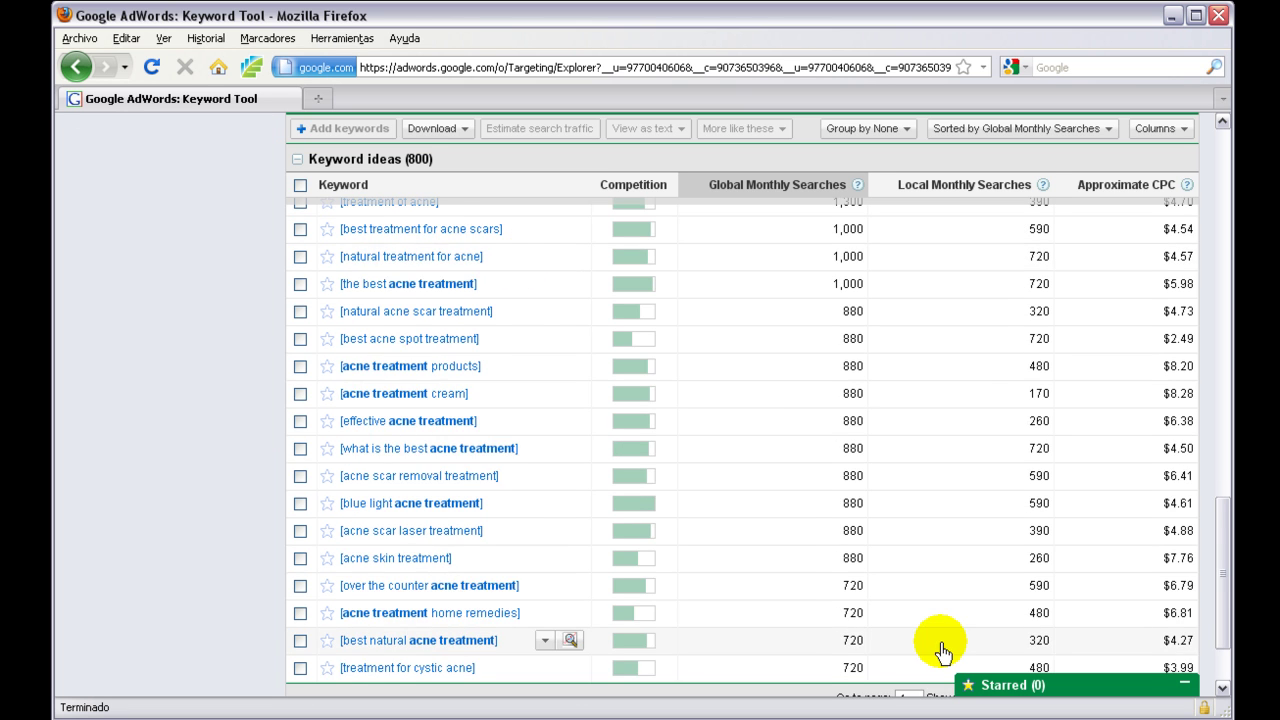
pyautogui.scroll(10, 677, 471)
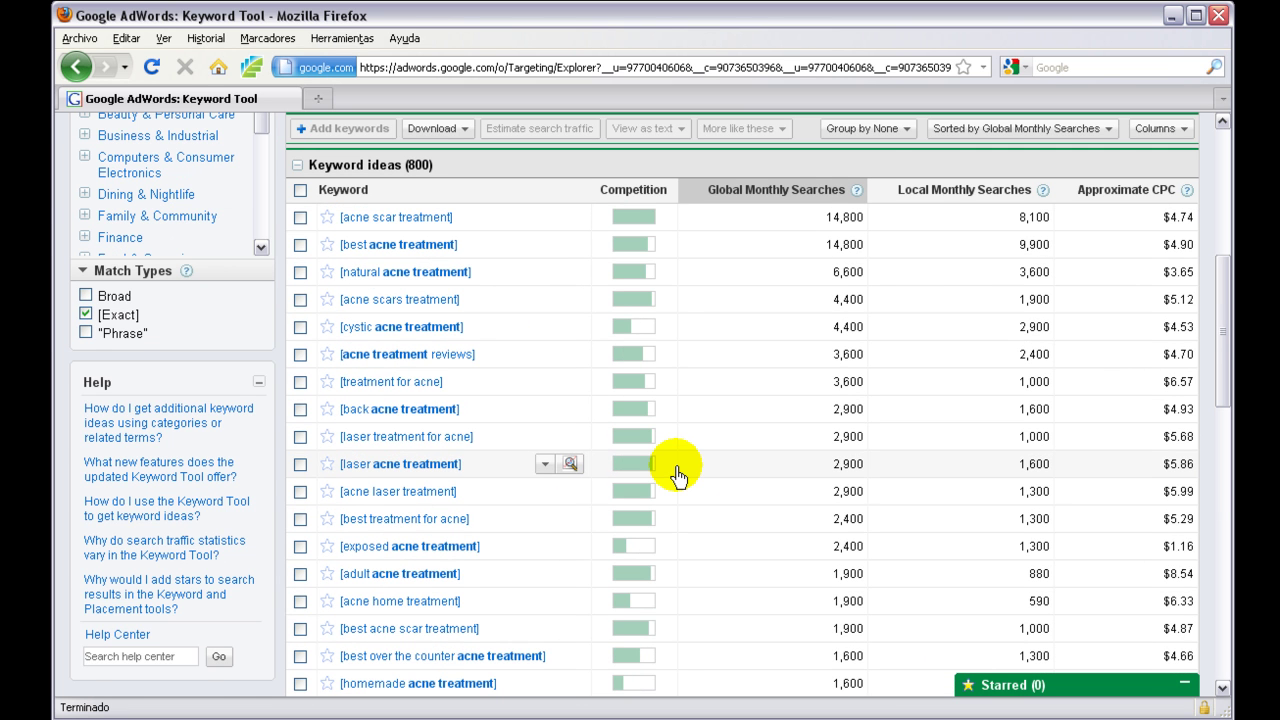
pyautogui.scroll(2, 677, 471)
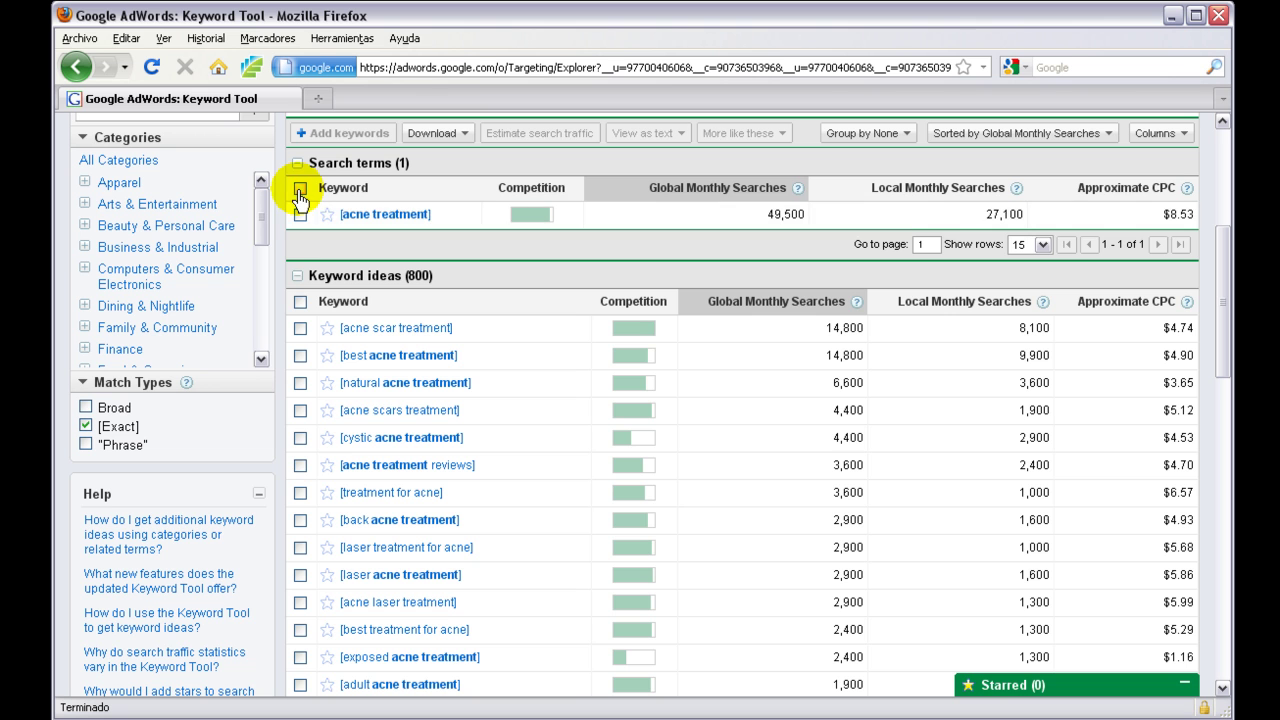
pyautogui.click(300, 190)
pyautogui.click(300, 302)
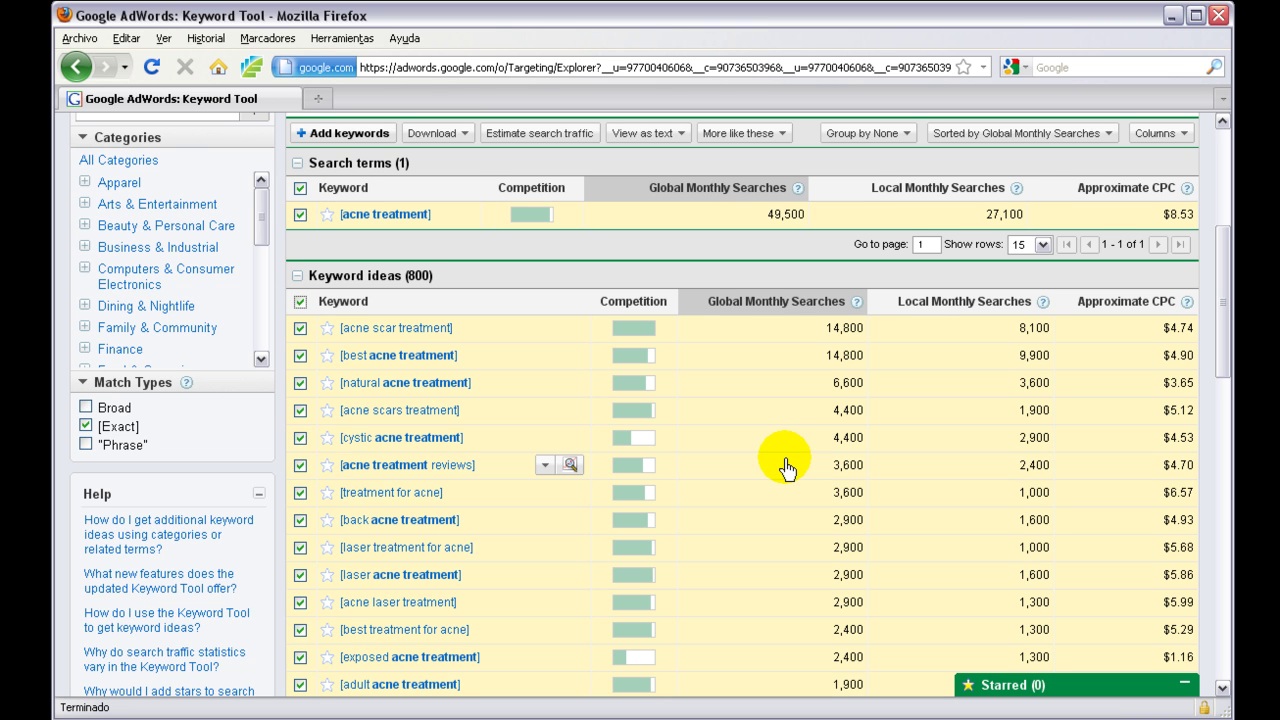
# Download the selected acne treatment keywords as a CSV file, save it, and close the download dialog
pyautogui.scroll(4, 766, 460)
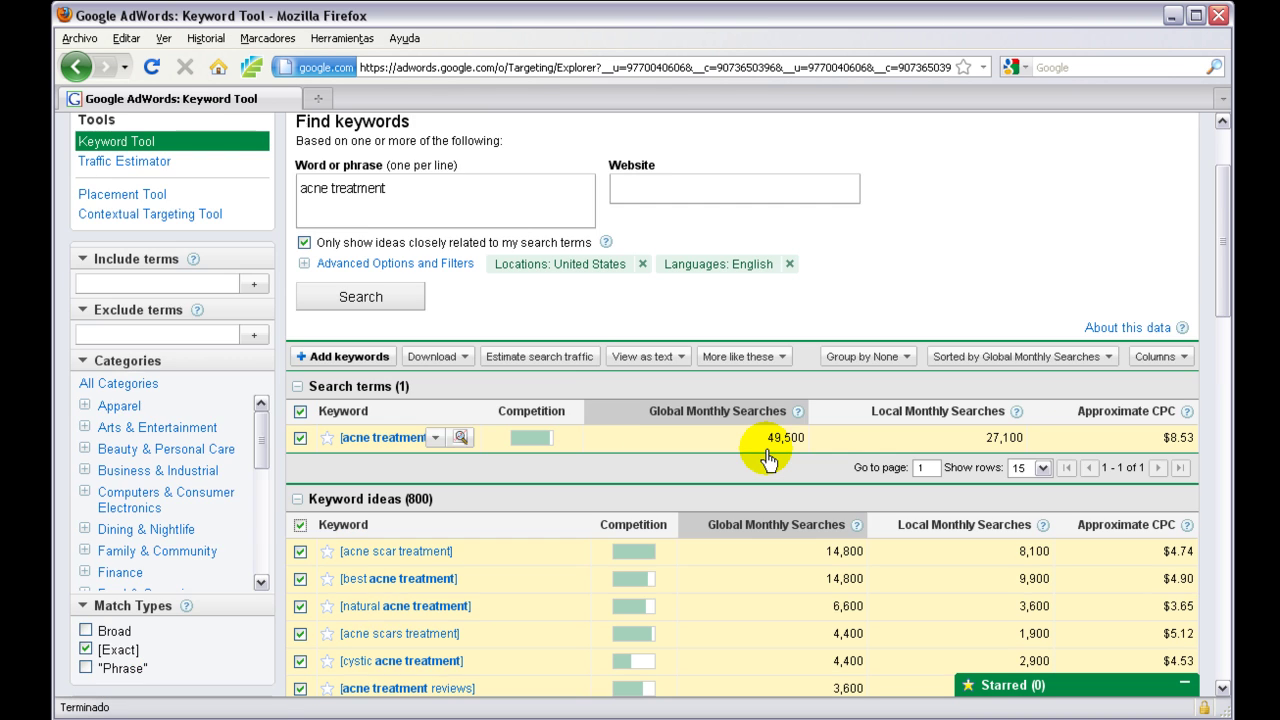
pyautogui.click(458, 362)
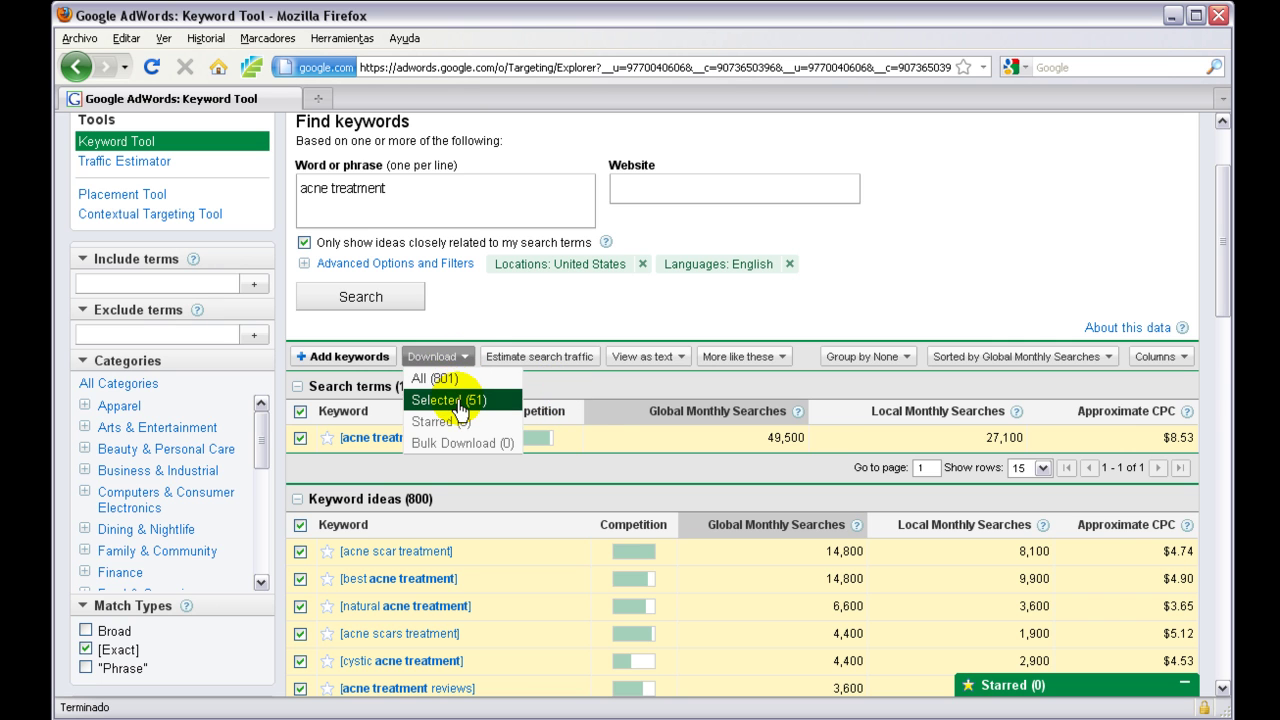
pyautogui.click(448, 398)
pyautogui.click(619, 404)
pyautogui.click(572, 432)
pyautogui.click(512, 434)
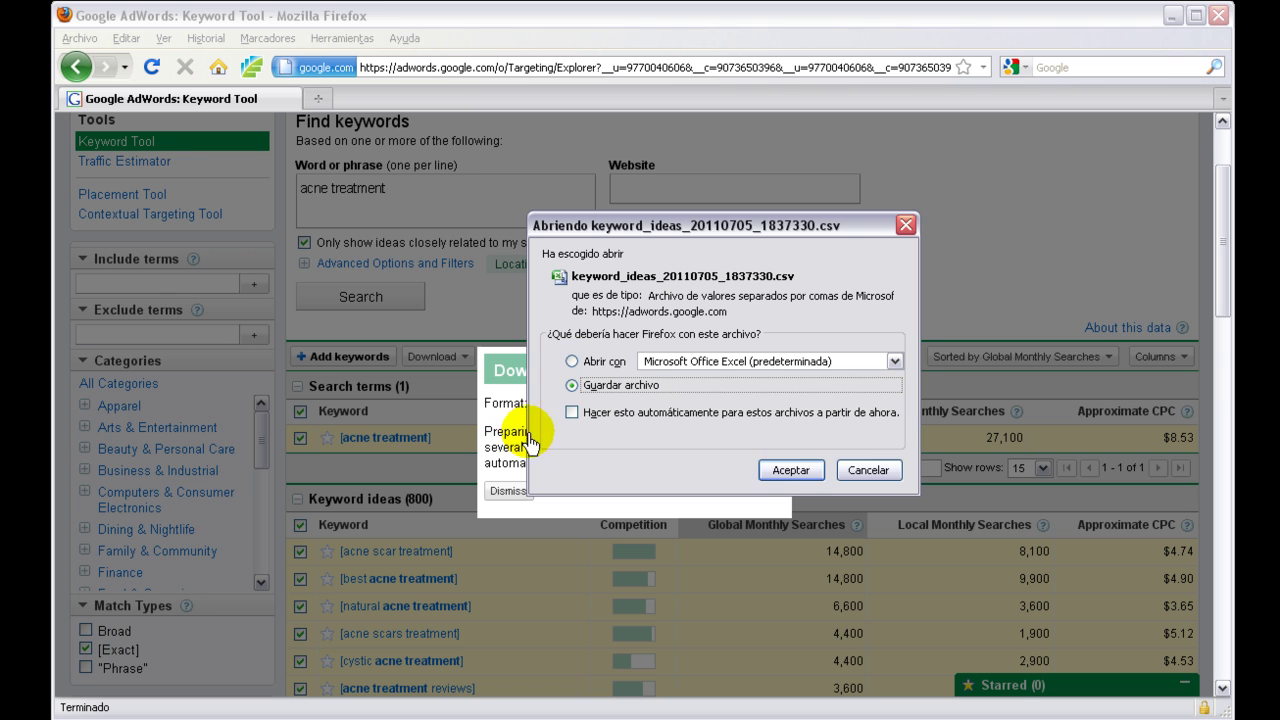
pyautogui.click(785, 469)
pyautogui.click(767, 369)
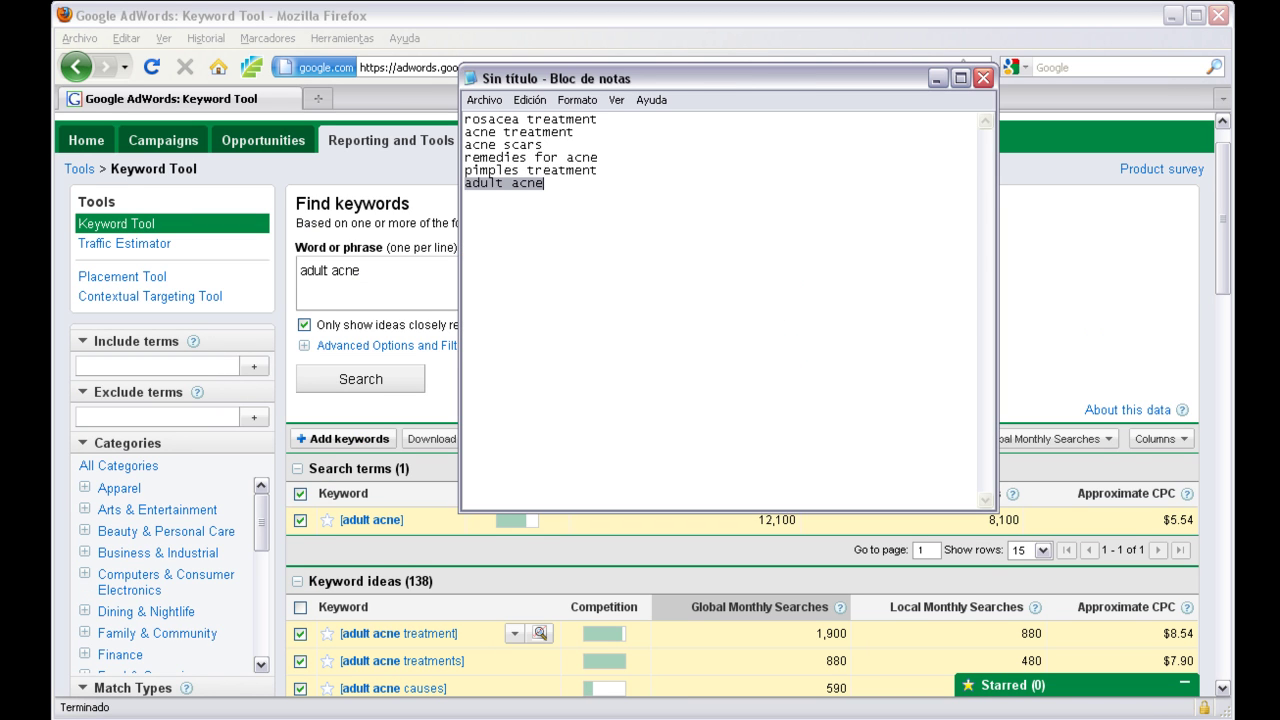
# Move the Notepad window aside, switch to the Descargas folder, and open the rosacea keyword CSV file in Excel
pyautogui.moveTo(743, 80); pyautogui.dragTo(873, 152)
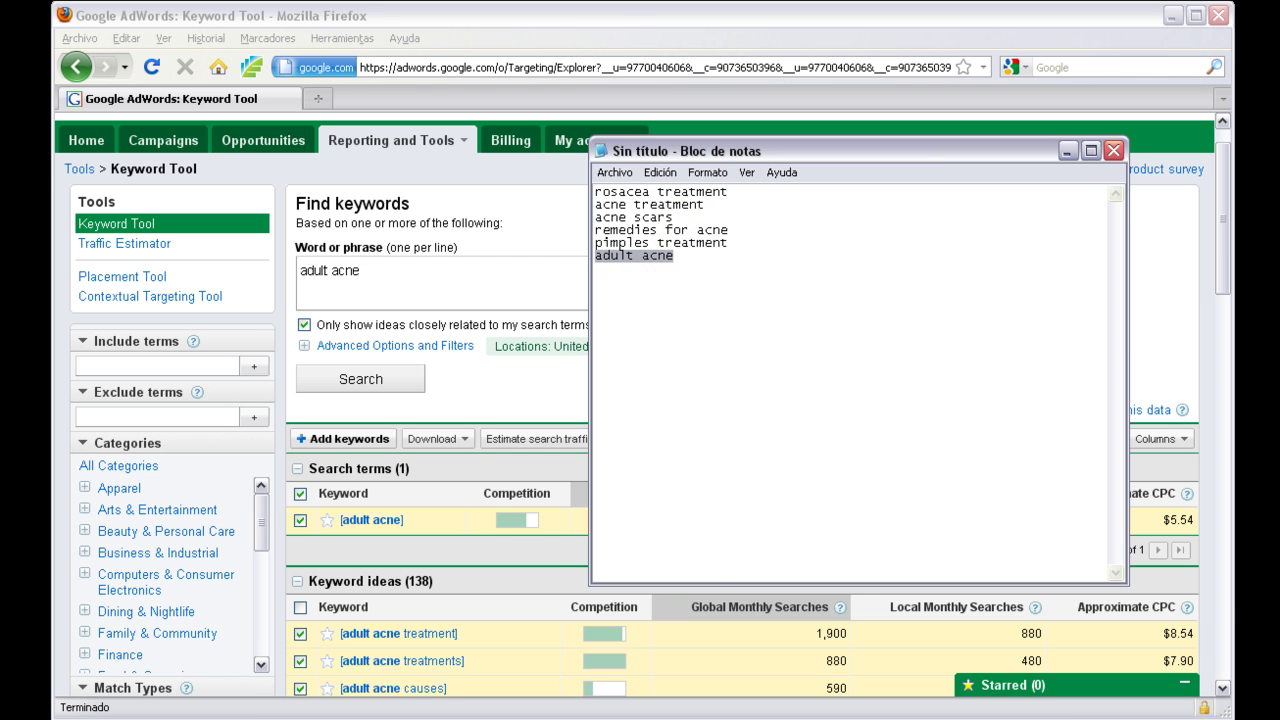
pyautogui.hotkey('alt', 'Tab')
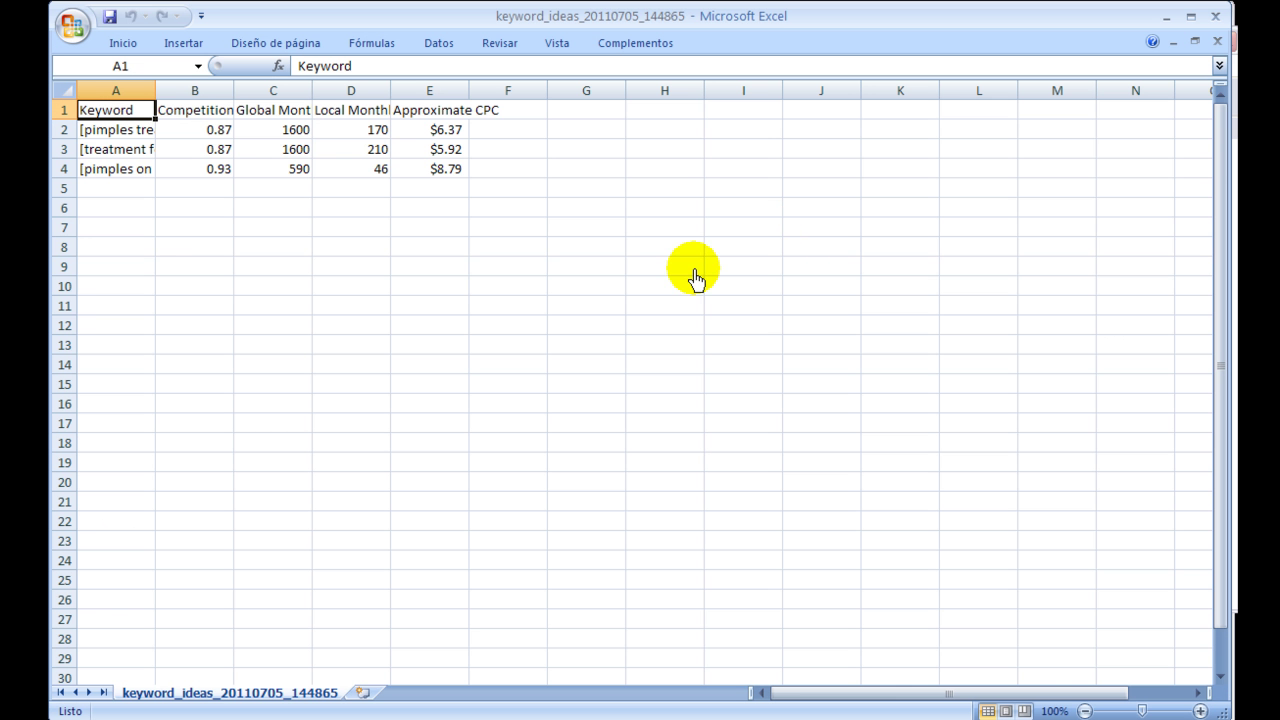
pyautogui.hotkey('alt', 'Tab')
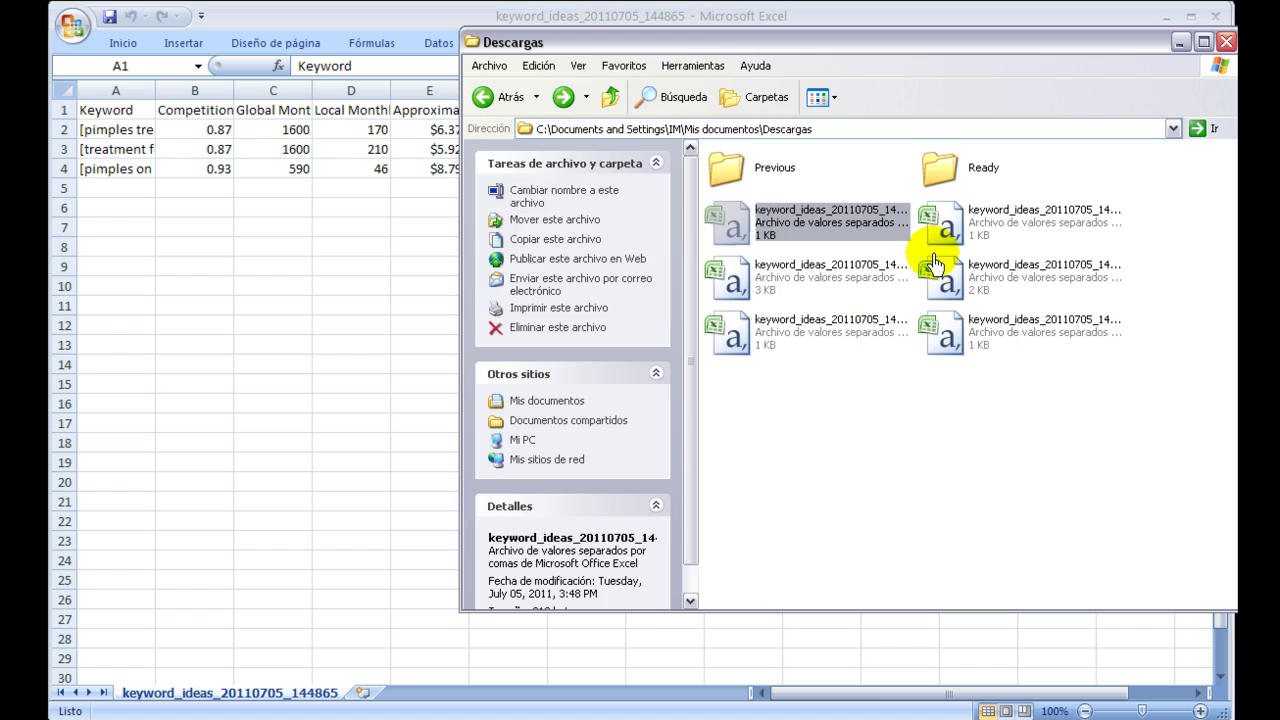
pyautogui.doubleClick(934, 250)
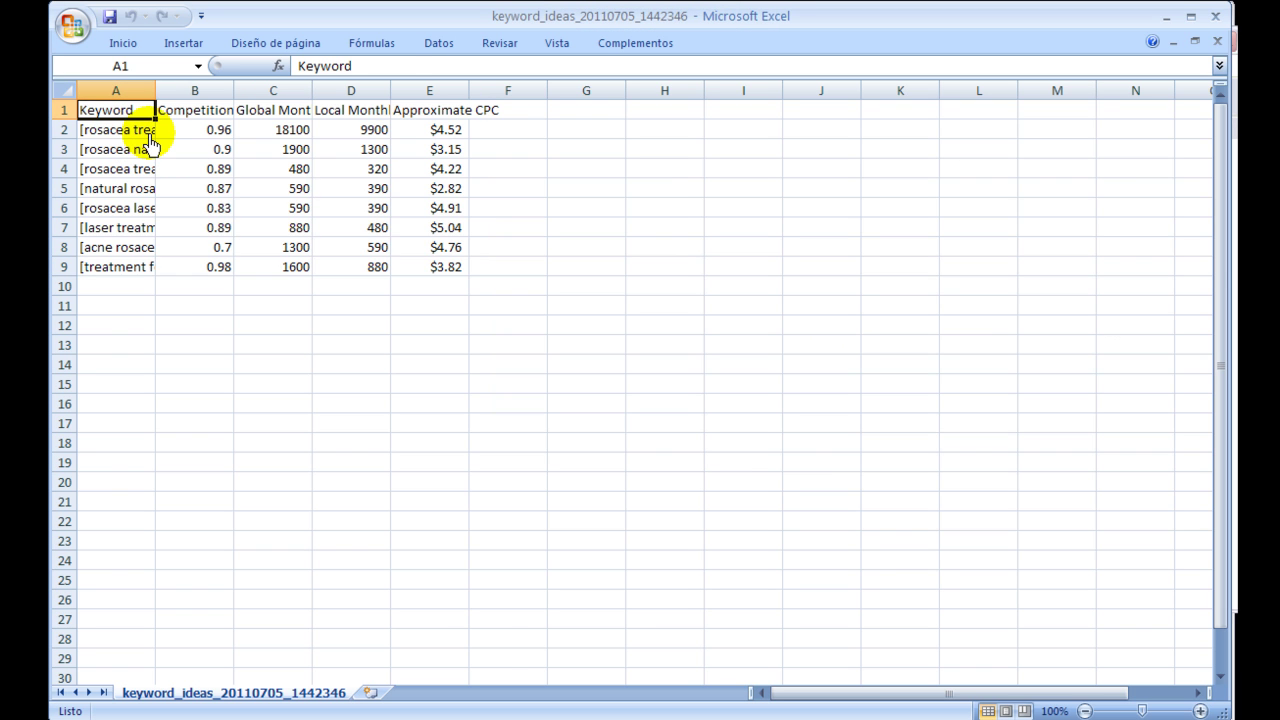
# Copy the rosacea keyword rows A2:E9 and paste them at cell A5 of the keyword_ideas_20110705_144865 workbook
pyautogui.moveTo(140, 132); pyautogui.dragTo(432, 262)
pyautogui.rightClick(425, 252)
pyautogui.click(432, 280)
pyautogui.click(760, 700)
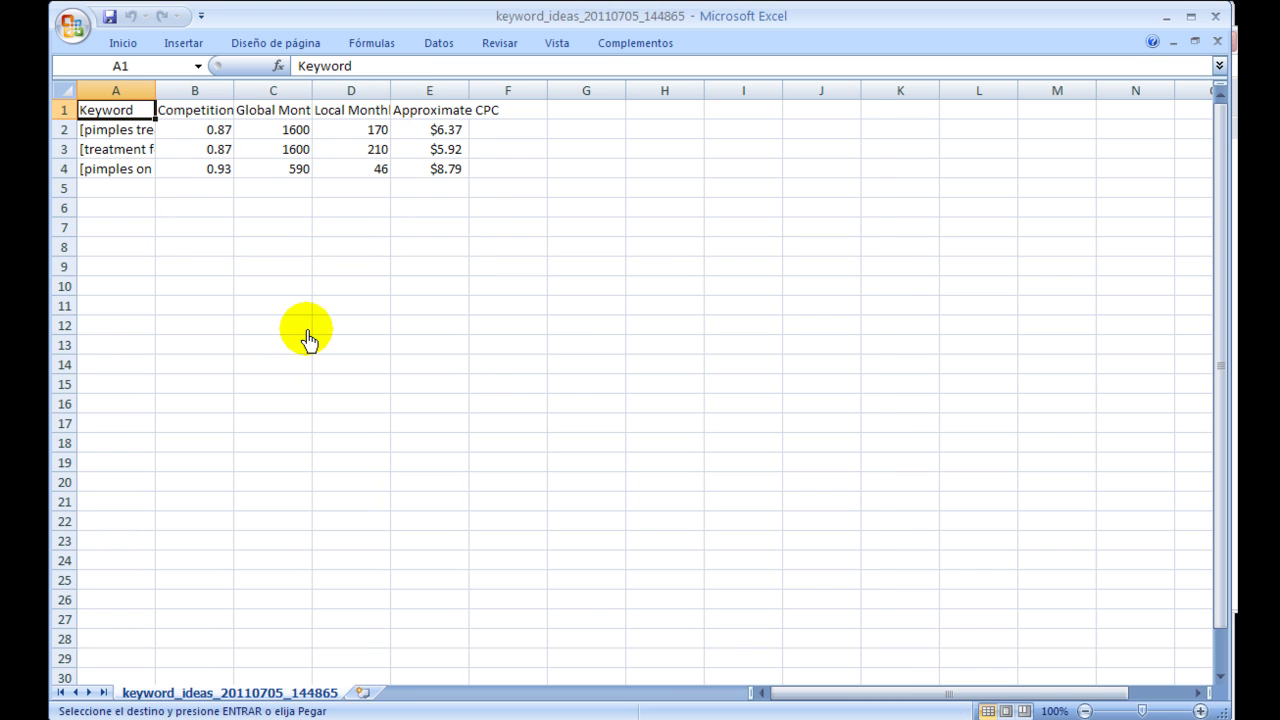
pyautogui.rightClick(126, 190)
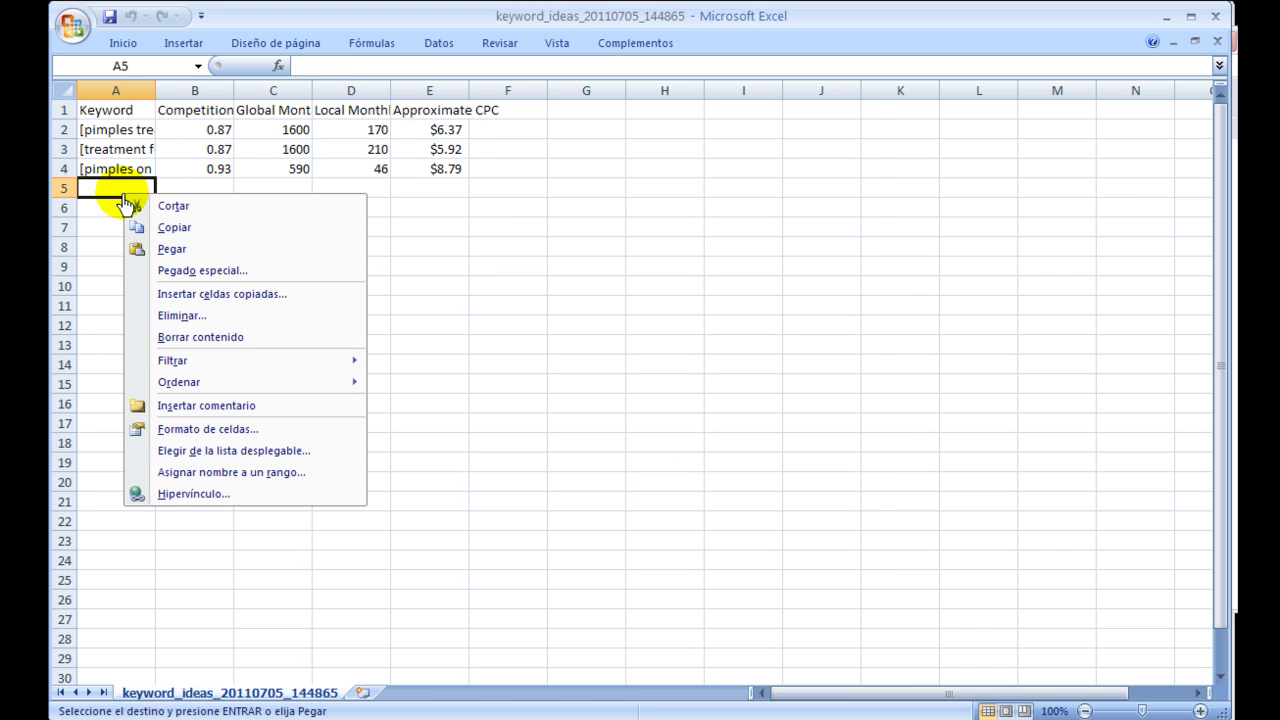
pyautogui.click(150, 248)
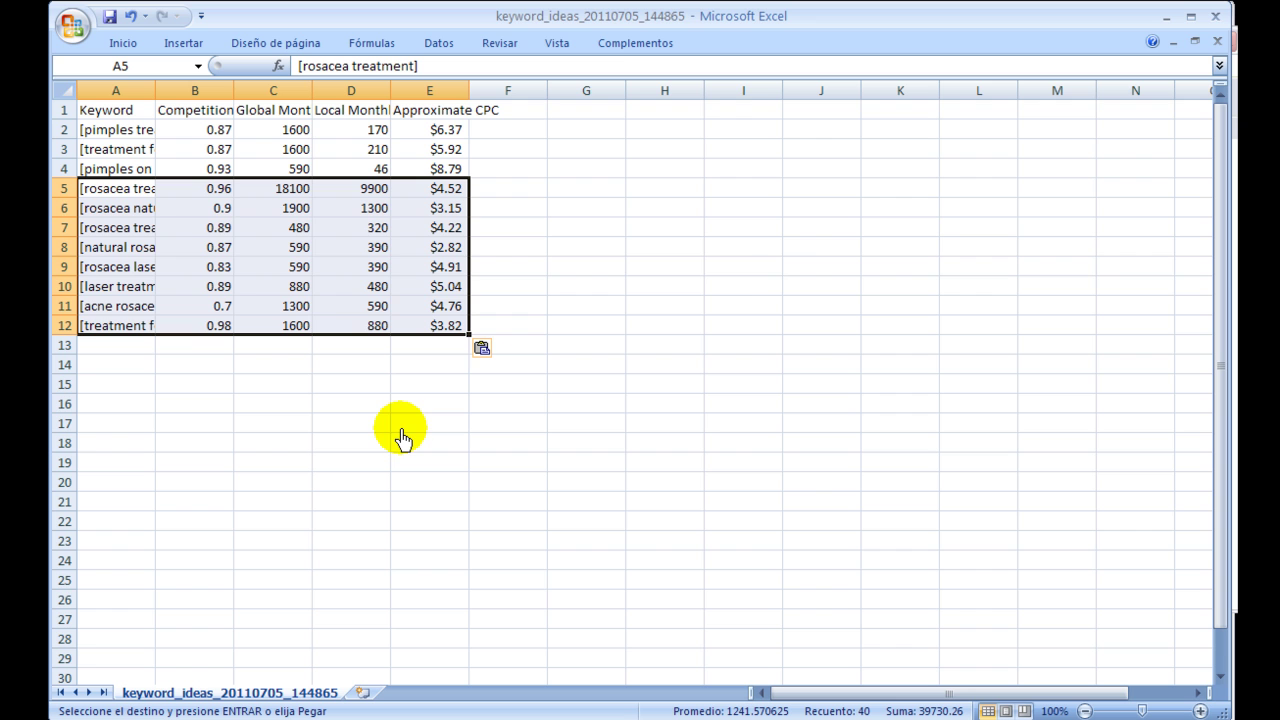
# Open the acne treatment keyword CSV from the Descargas folder and copy its data rows A2:E52
pyautogui.click(821, 700)
pyautogui.doubleClick(763, 267)
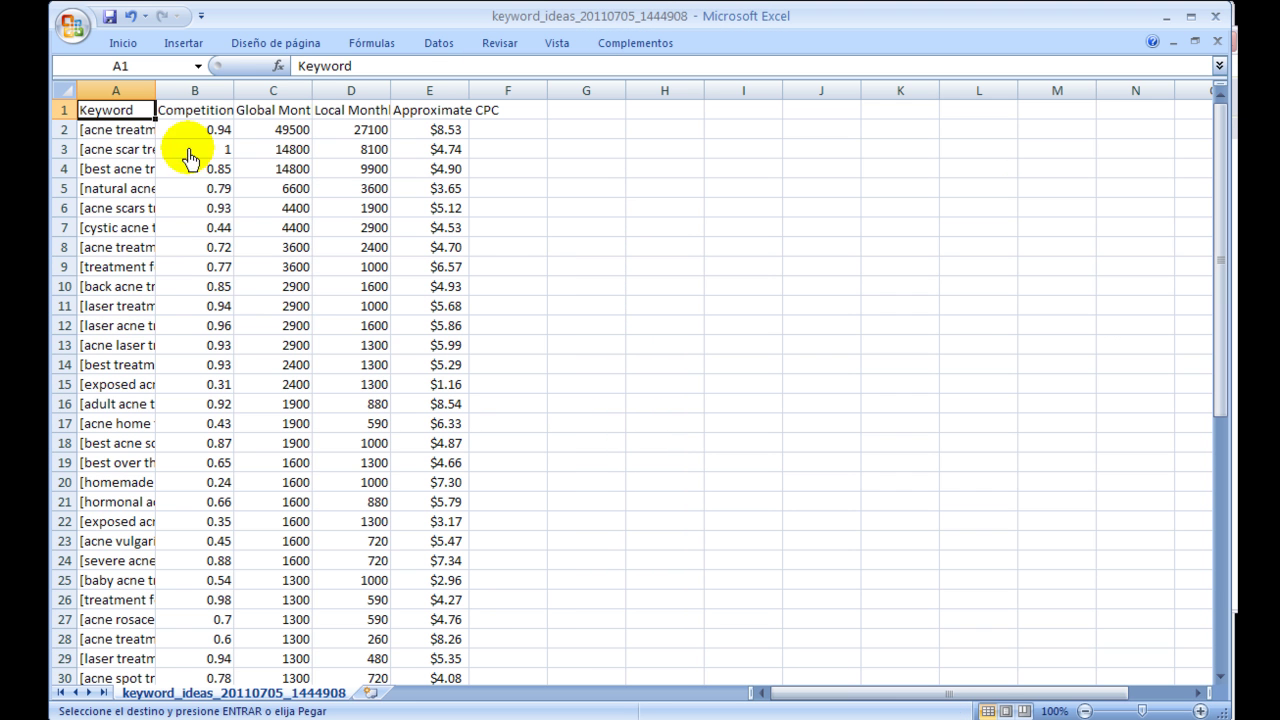
pyautogui.moveTo(131, 143); pyautogui.dragTo(435, 268)
pyautogui.click(588, 306)
pyautogui.moveTo(116, 136); pyautogui.dragTo(441, 660)
pyautogui.rightClick(359, 519)
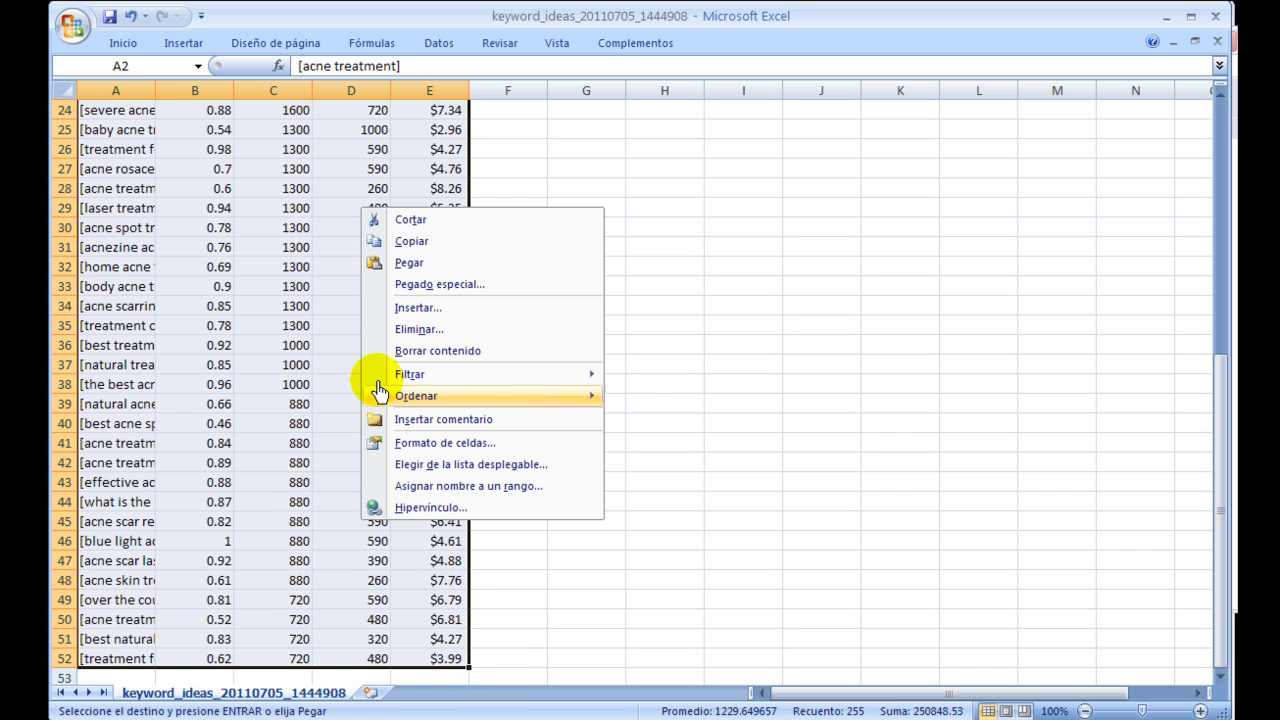
pyautogui.click(410, 241)
pyautogui.scroll(8, 486, 309)
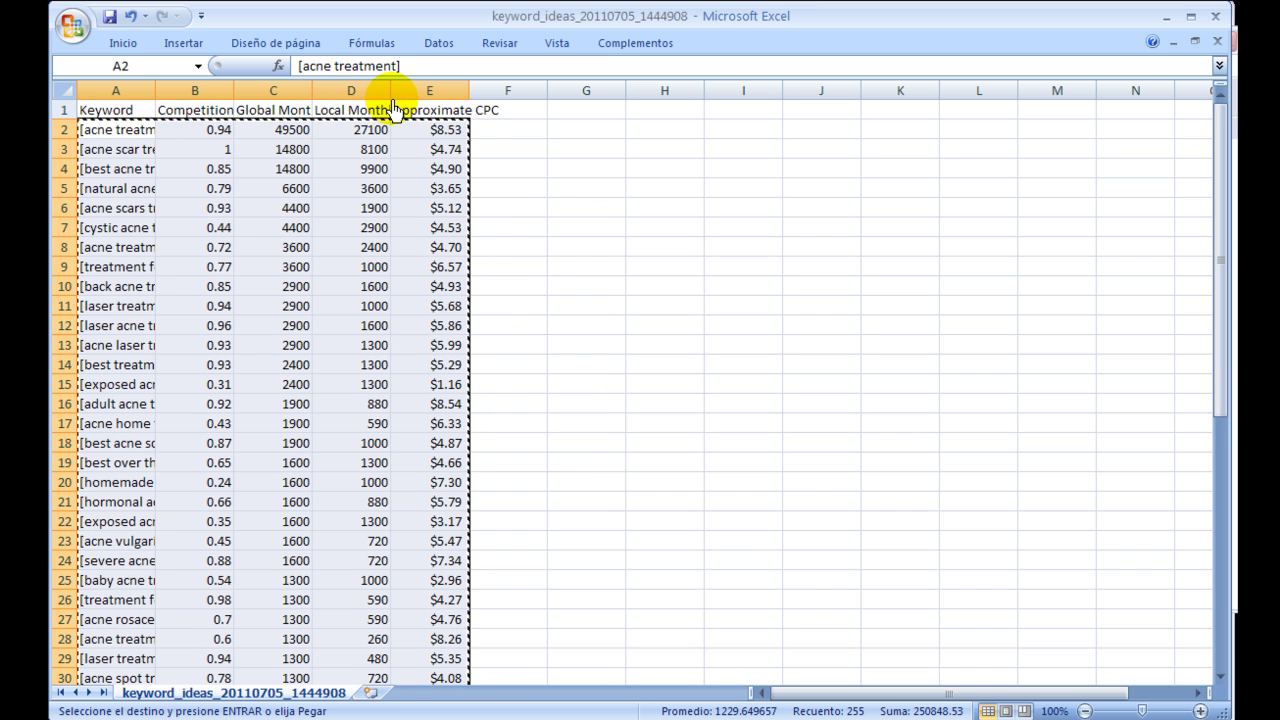
# Paste the copied acne treatment rows at cell A13 of the keyword_ideas_20110705_144865 workbook
pyautogui.click(740, 705)
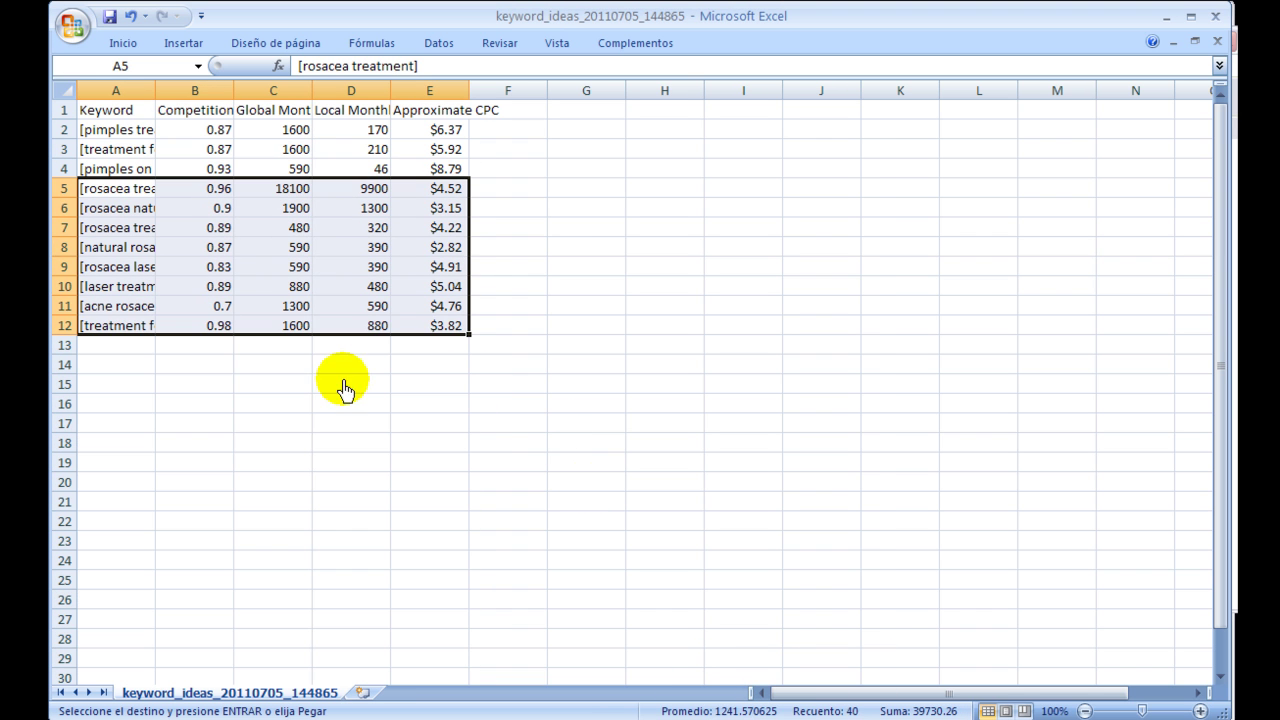
pyautogui.click(115, 347)
pyautogui.rightClick(114, 346)
pyautogui.click(158, 404)
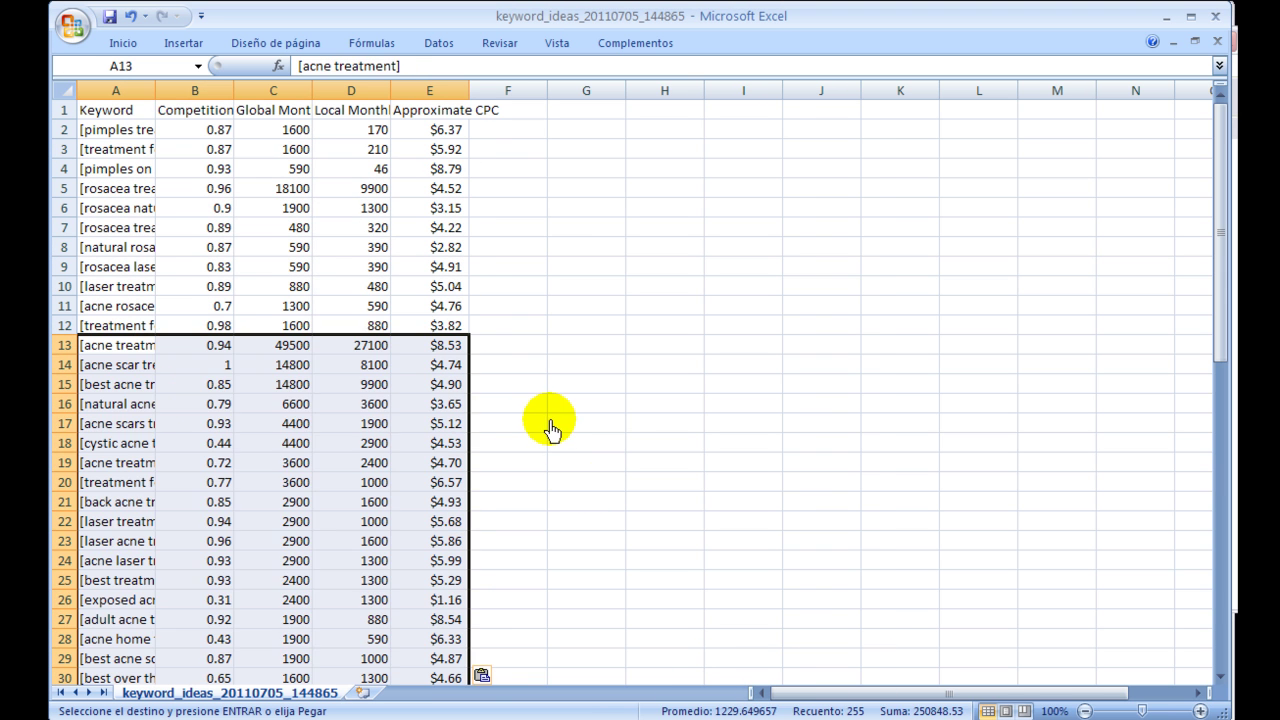
# Select cell A64 below the pasted rows, then open the acne scars keyword CSV from the Descargas folder
pyautogui.click(549, 423)
pyautogui.scroll(-17, 549, 423)
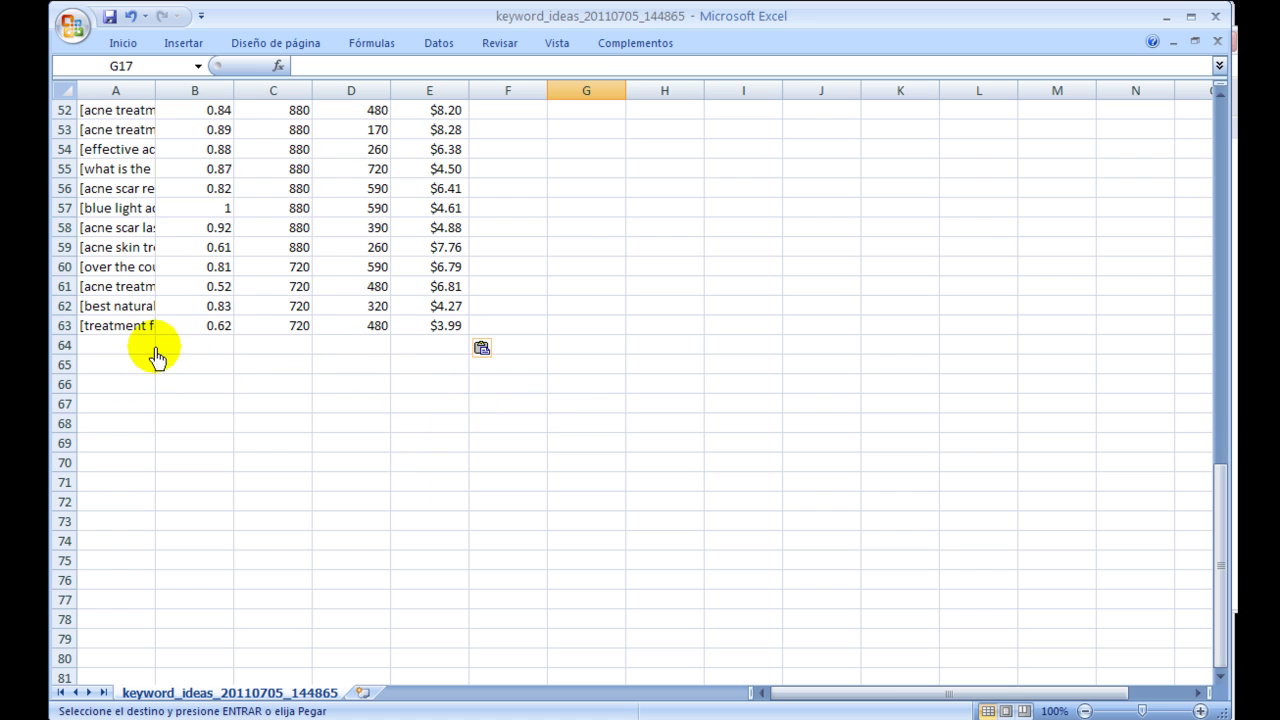
pyautogui.click(130, 345)
pyautogui.click(700, 705)
pyautogui.doubleClick(943, 271)
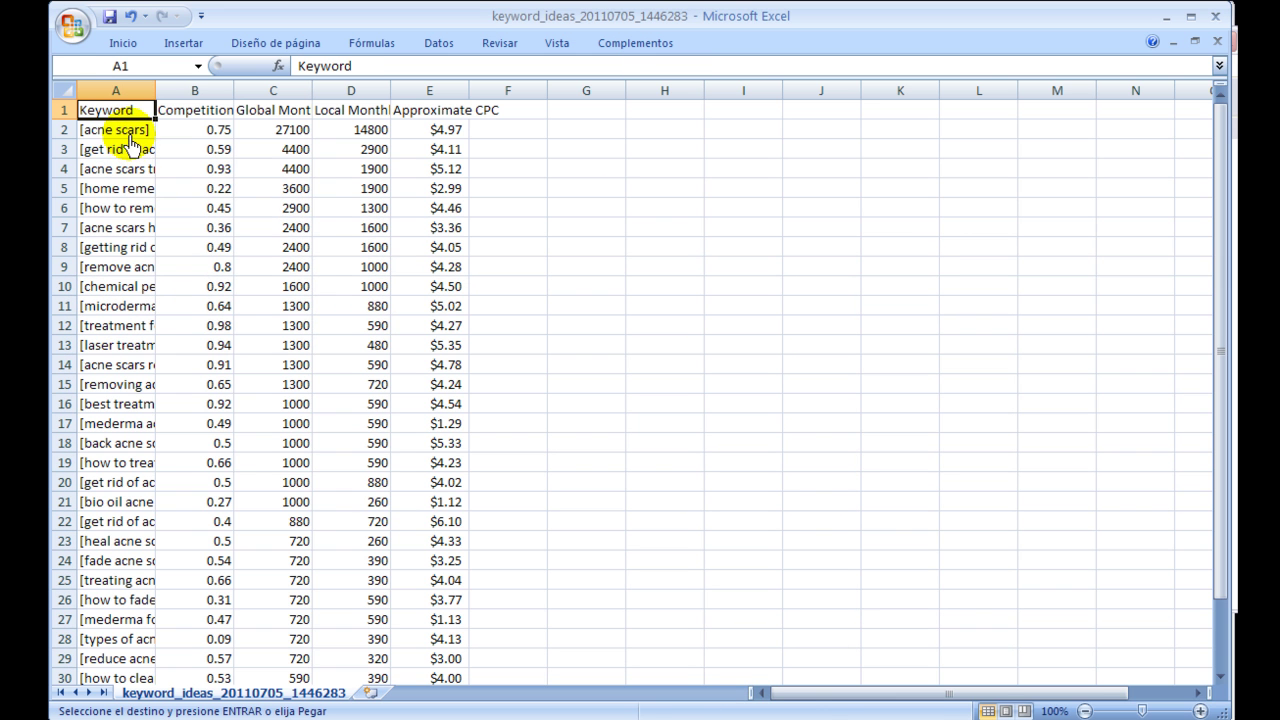
# Copy the acne scars keyword rows A2:E33 and paste them at cell A64 of the keyword_ideas_20110705_144865 workbook
pyautogui.moveTo(100, 130); pyautogui.dragTo(440, 655)
pyautogui.rightClick(350, 478)
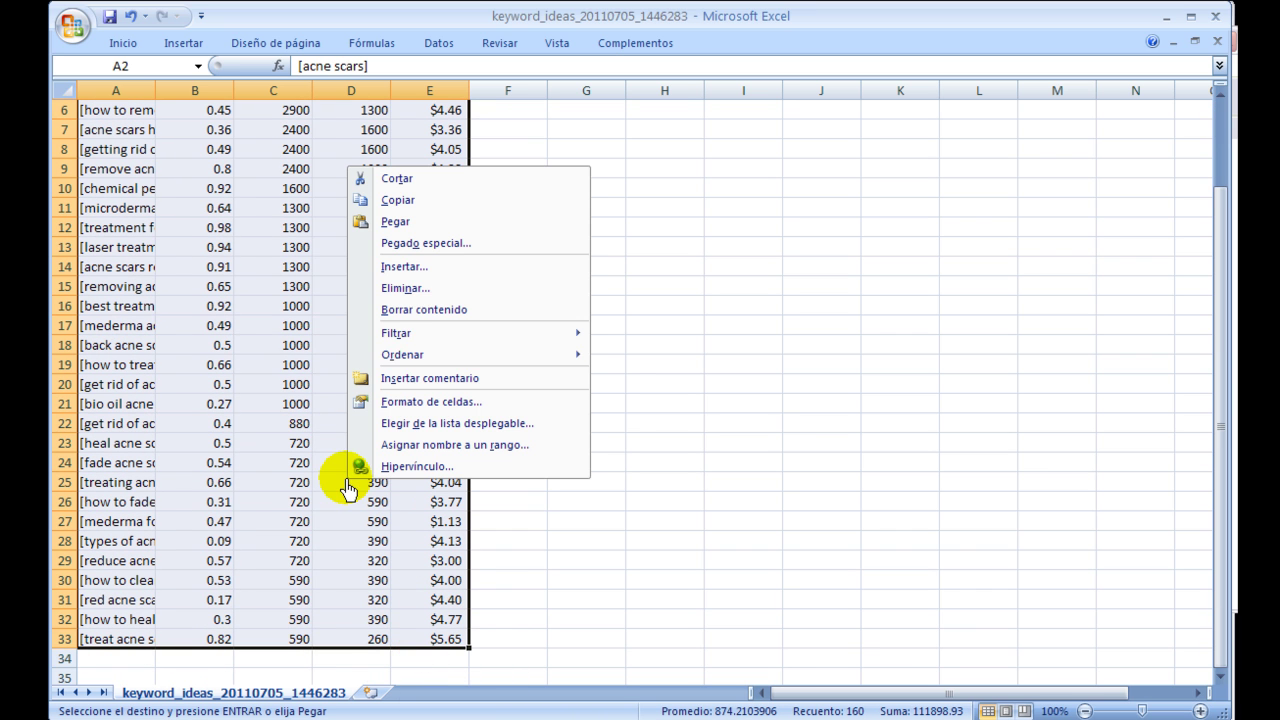
pyautogui.click(420, 202)
pyautogui.scroll(2, 651, 514)
pyautogui.click(718, 712)
pyautogui.click(718, 710)
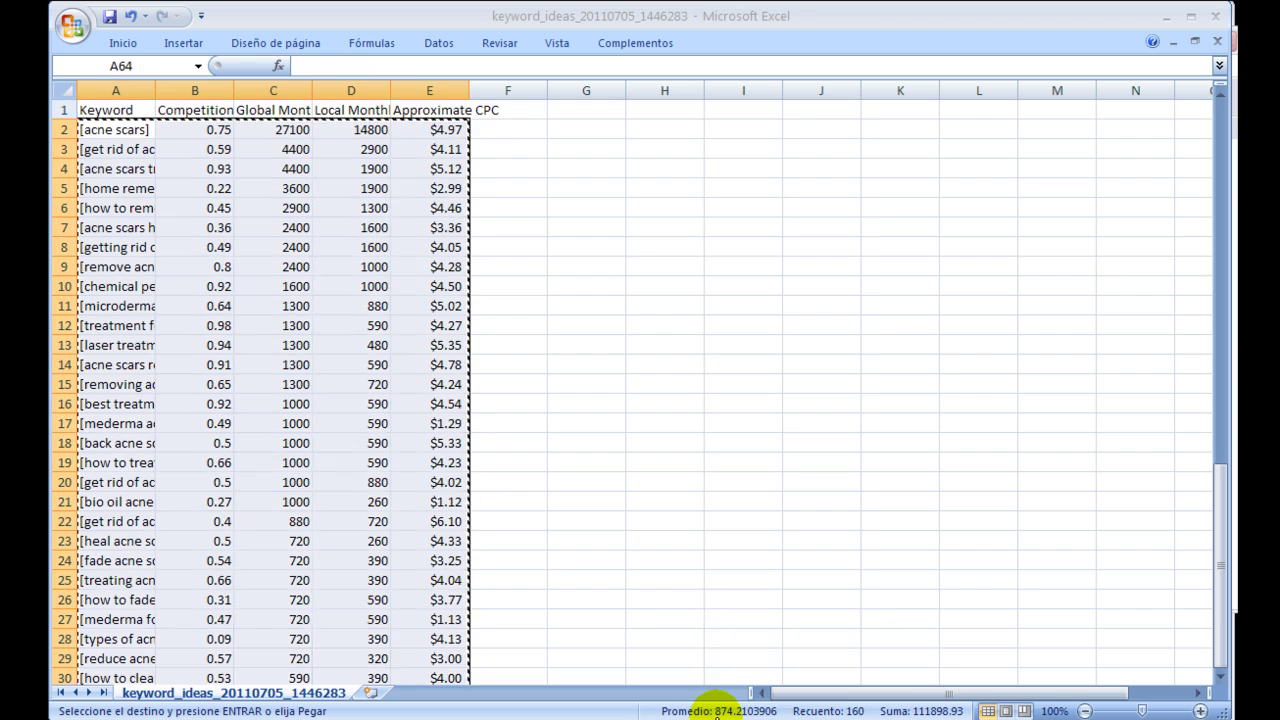
pyautogui.rightClick(126, 357)
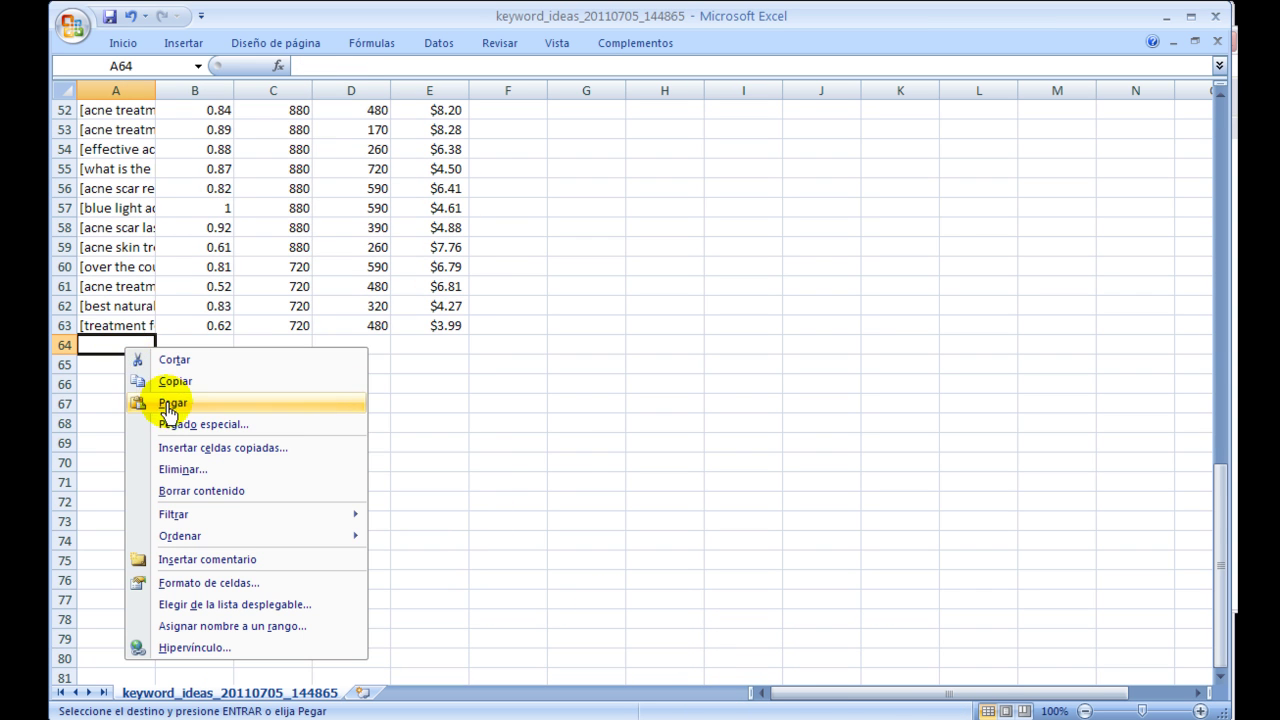
pyautogui.click(170, 403)
pyautogui.scroll(-8, 575, 462)
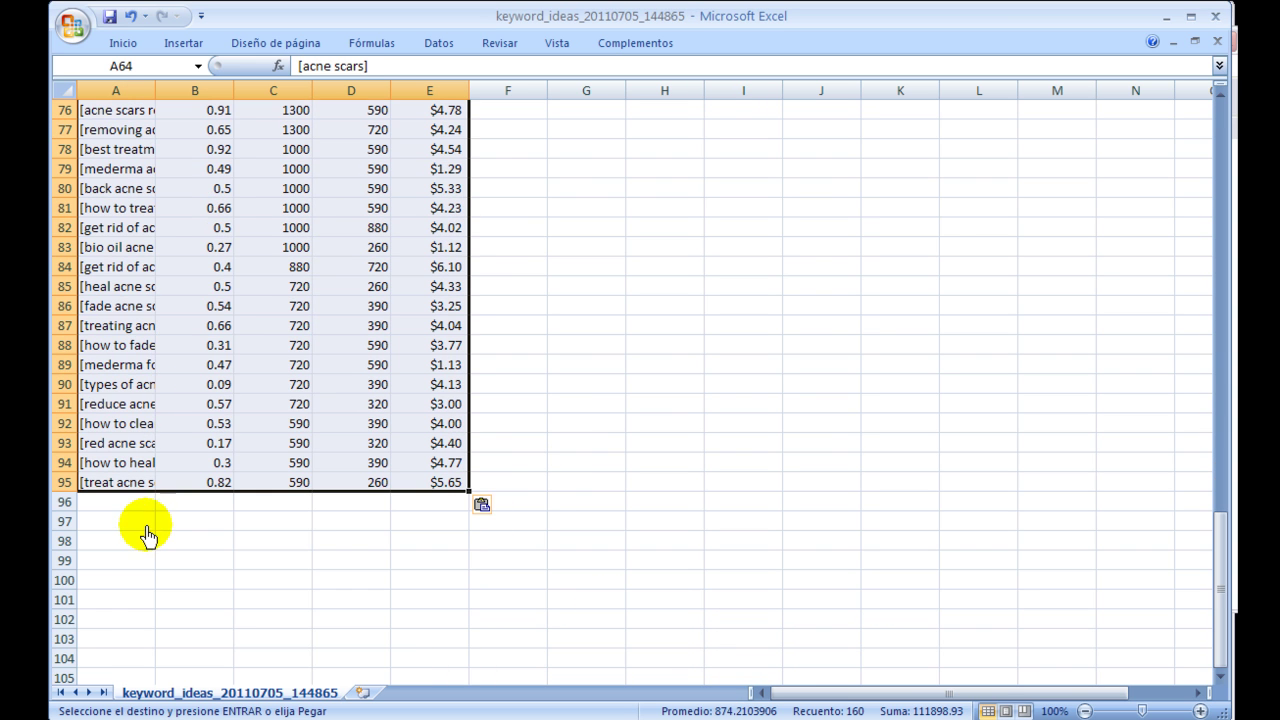
# Select cell A96 below the pasted rows, then open the acne remedies CSV from the Descargas folder and copy its rows A2:E9
pyautogui.click(122, 503)
pyautogui.click(520, 712)
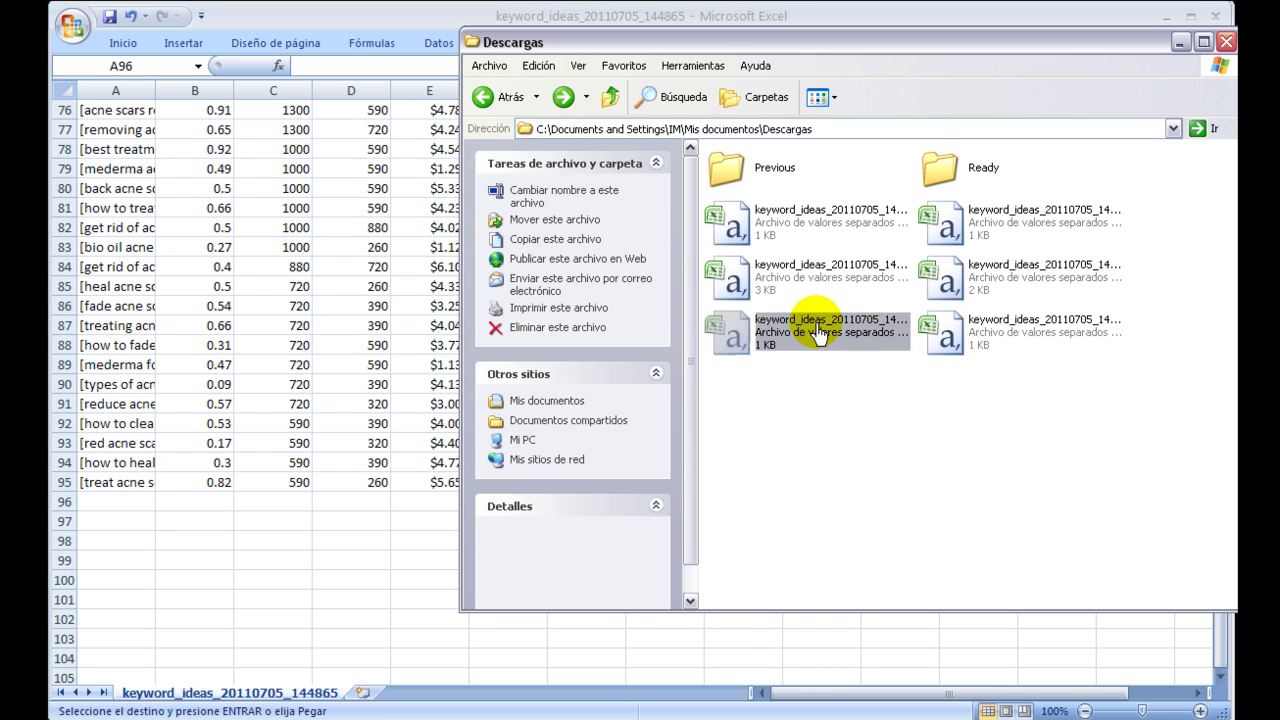
pyautogui.doubleClick(790, 322)
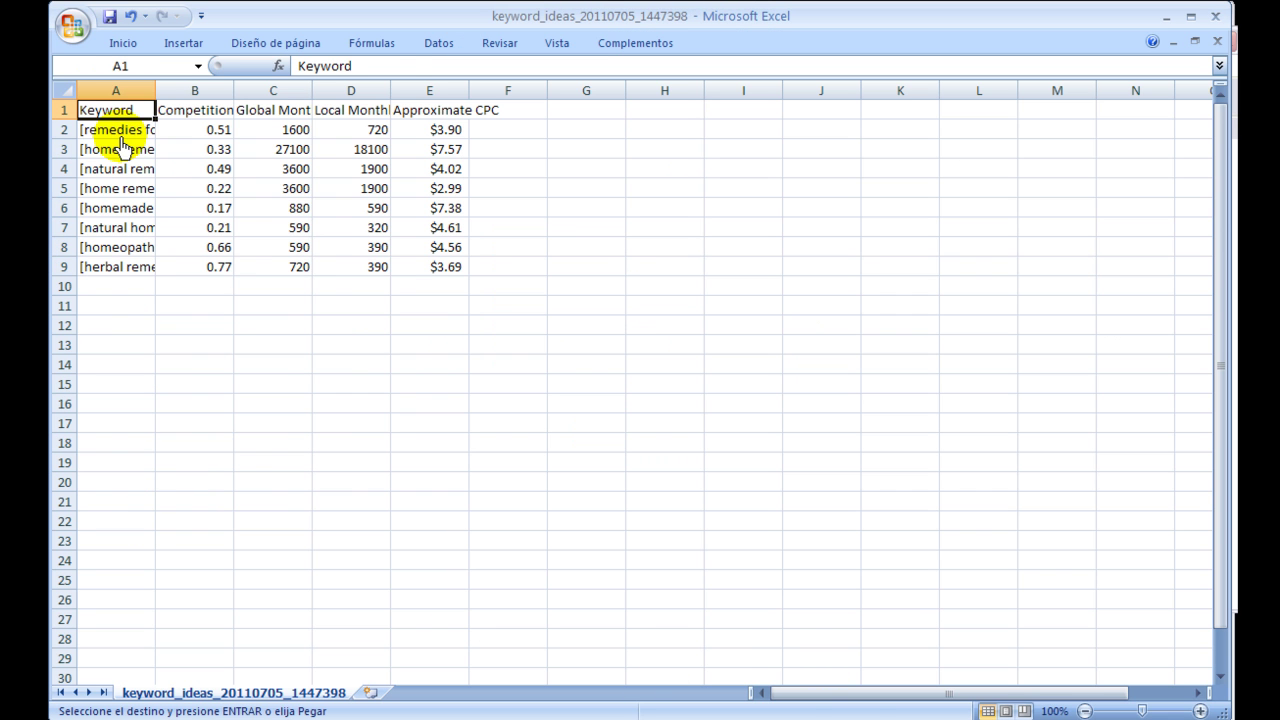
pyautogui.moveTo(119, 137); pyautogui.dragTo(429, 269)
pyautogui.rightClick(422, 238)
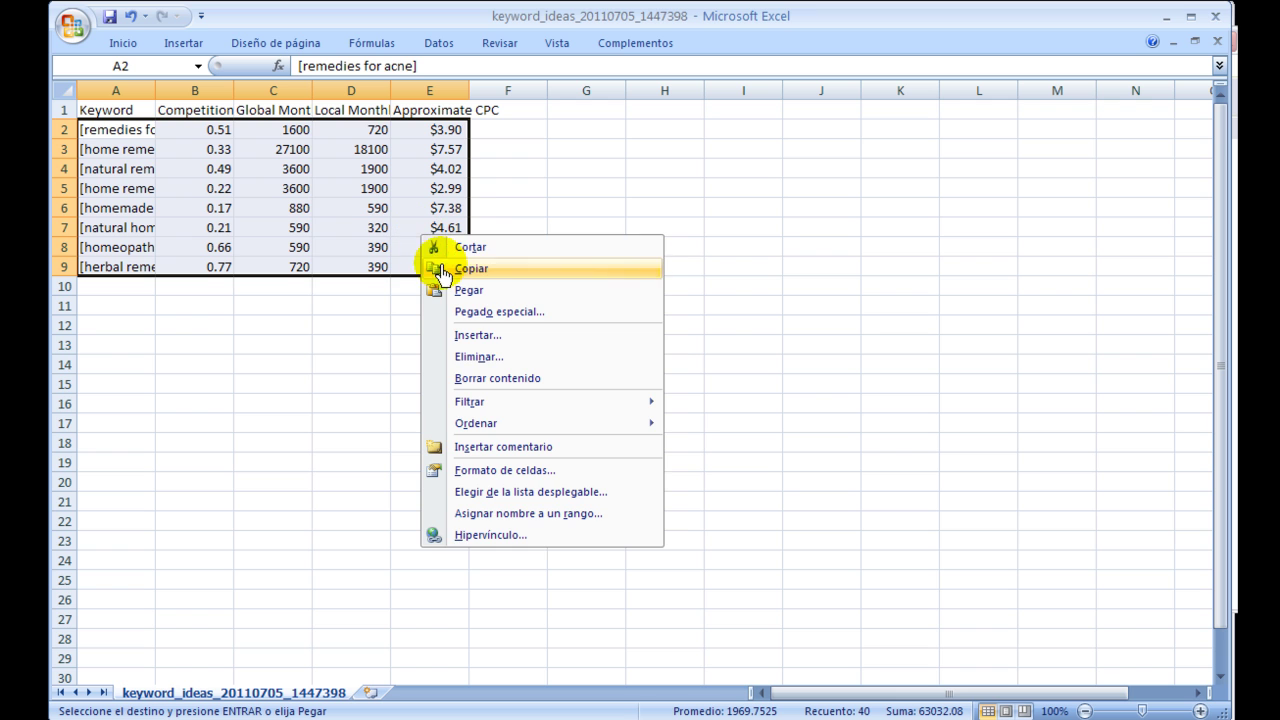
pyautogui.click(443, 270)
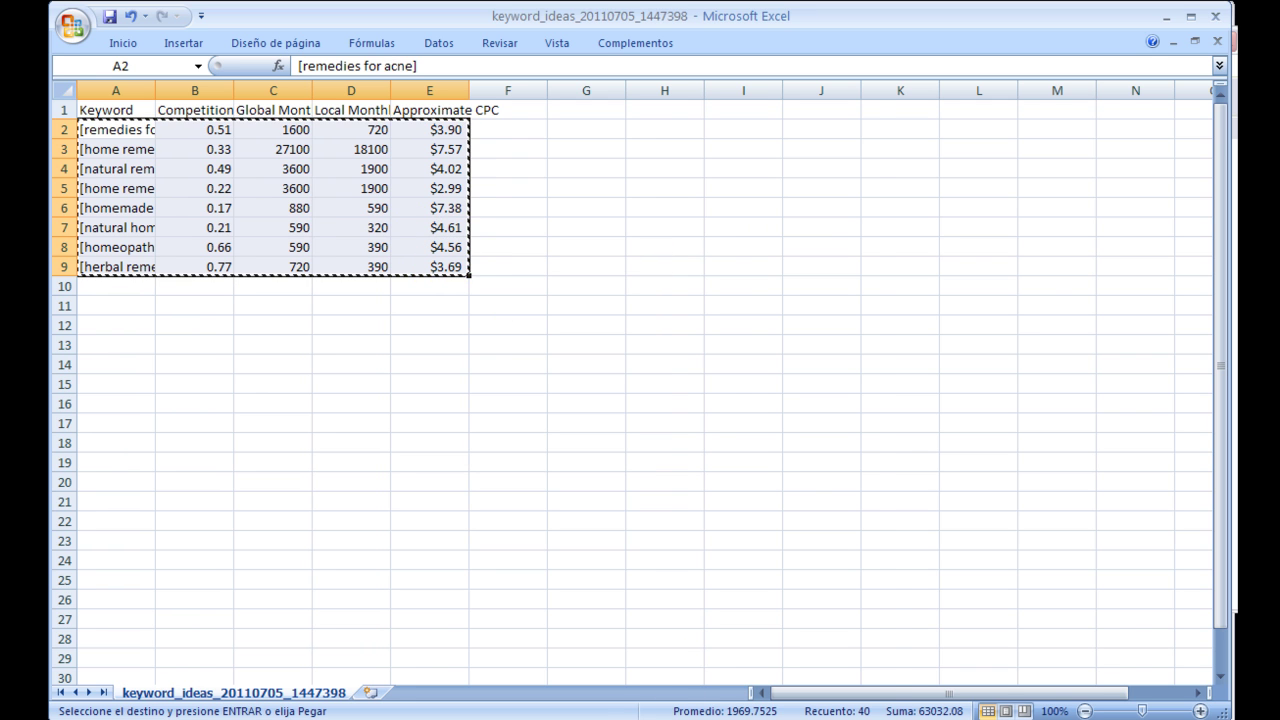
# Paste the copied acne remedies rows at cell A96 of the keyword_ideas_20110705_144865 workbook
pyautogui.click(740, 702)
pyautogui.rightClick(131, 508)
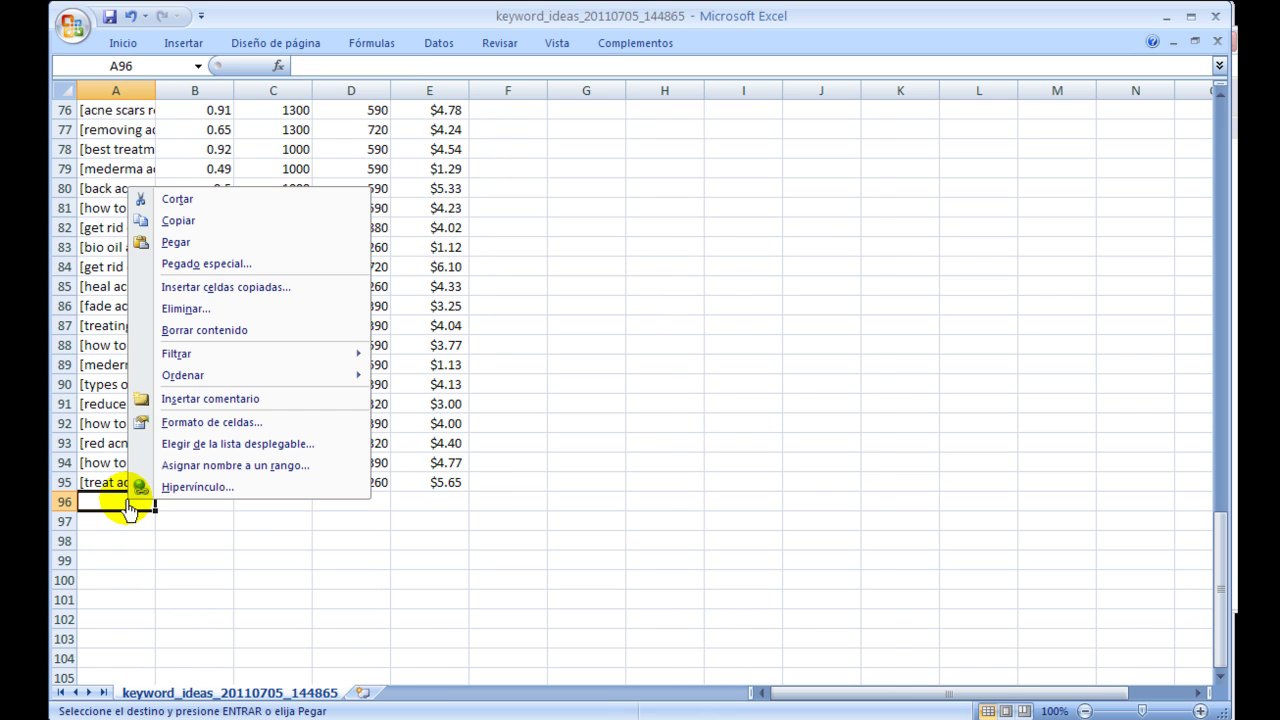
pyautogui.click(200, 242)
pyautogui.scroll(-3, 400, 440)
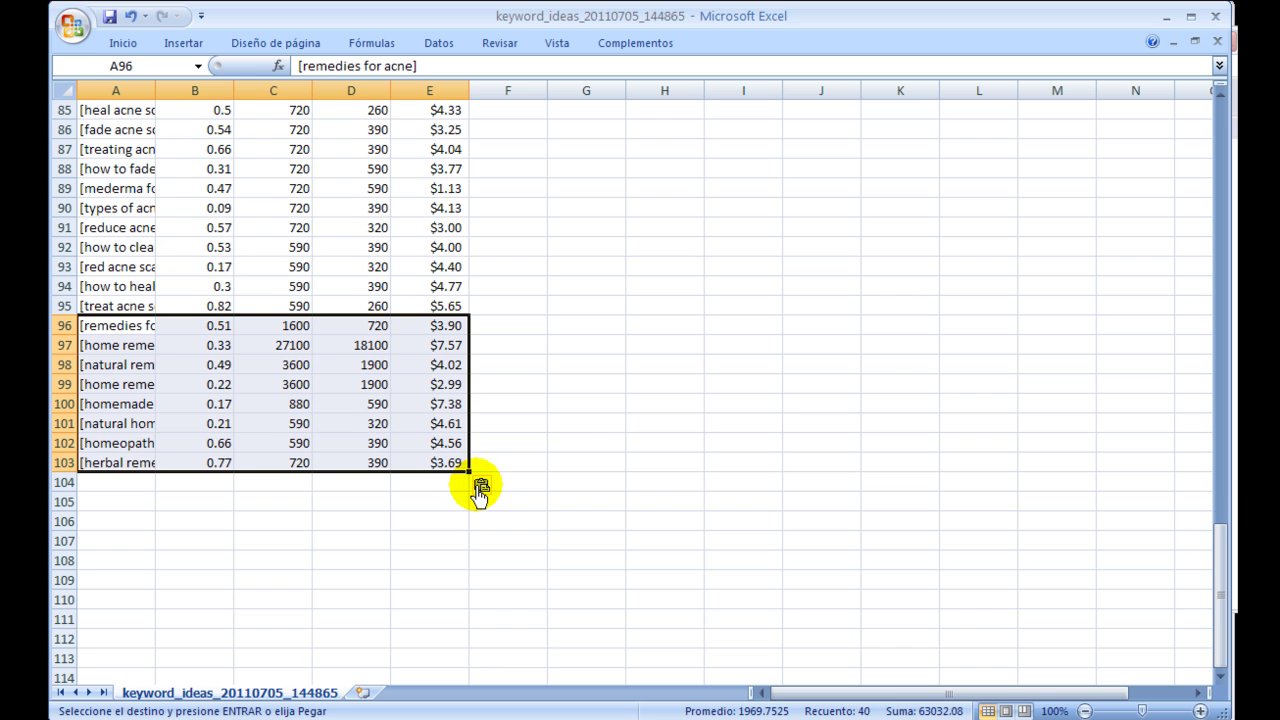
# Select cell A104 below the pasted rows, then open the adult acne CSV from the Descargas folder and copy its rows A2:E5
pyautogui.click(146, 488)
pyautogui.click(740, 702)
pyautogui.hotkey('alt', 'Tab')
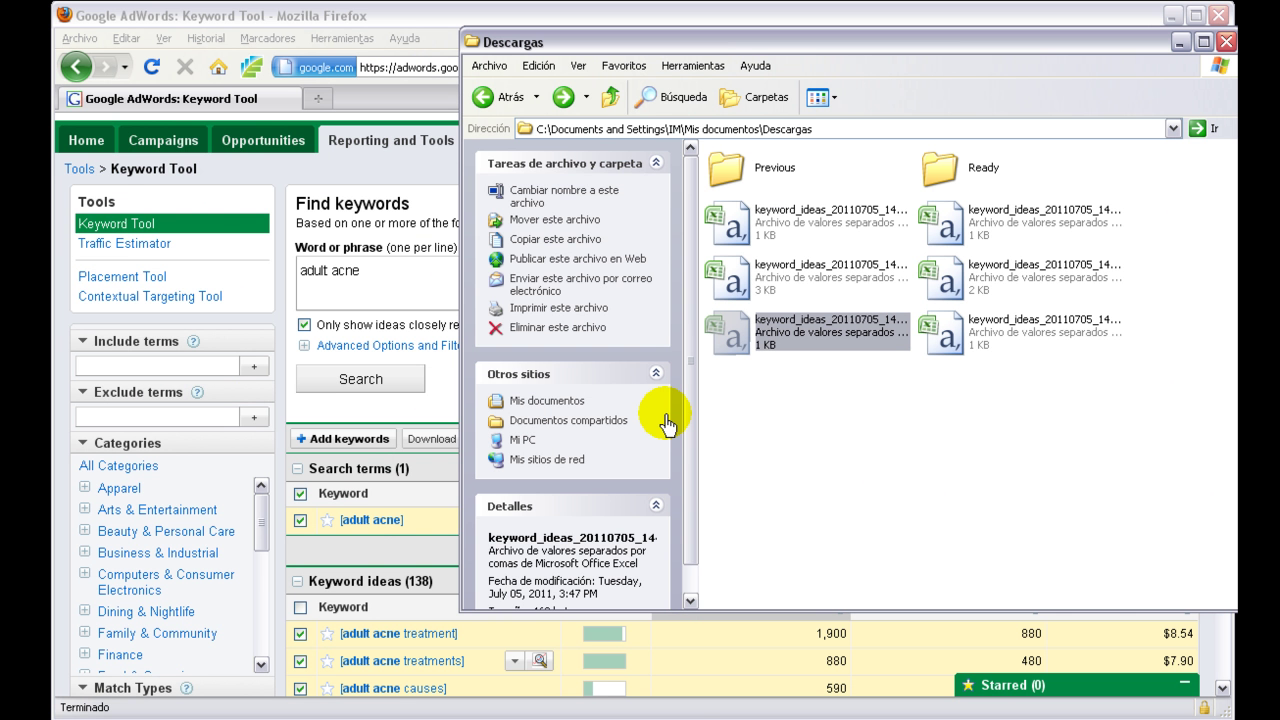
pyautogui.doubleClick(985, 330)
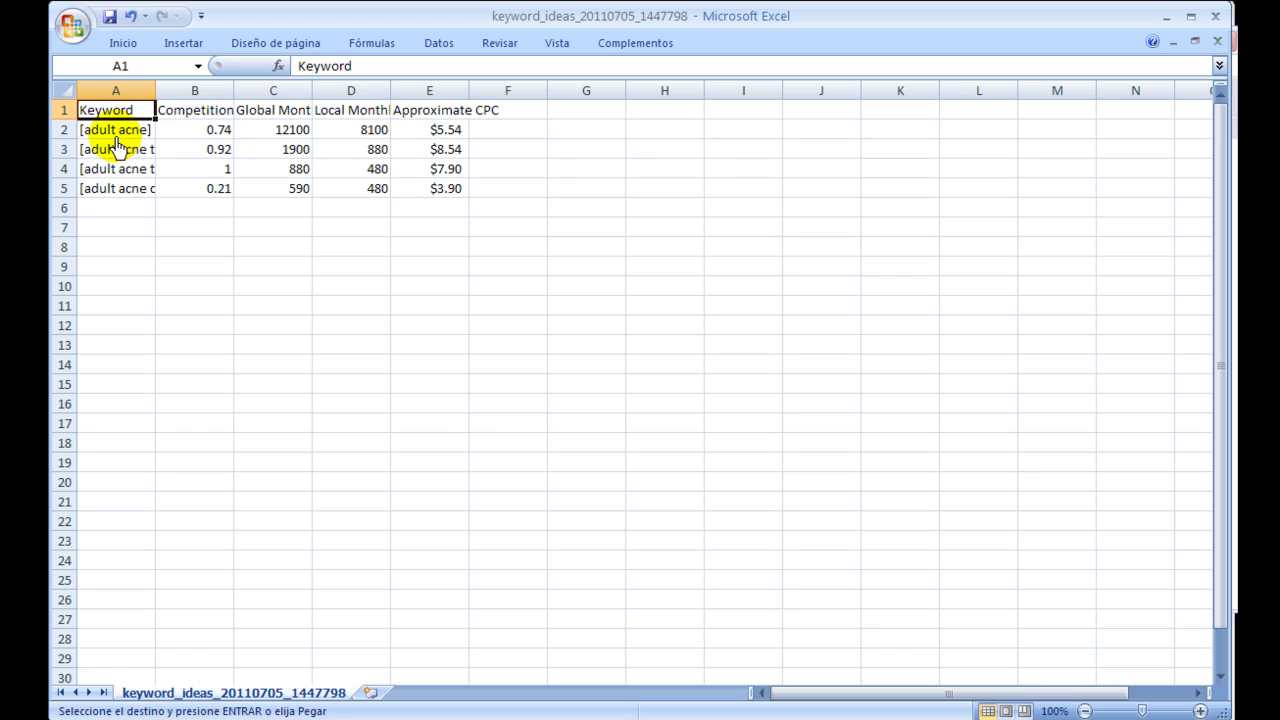
pyautogui.moveTo(113, 138); pyautogui.dragTo(429, 194)
pyautogui.rightClick(429, 194)
pyautogui.click(452, 214)
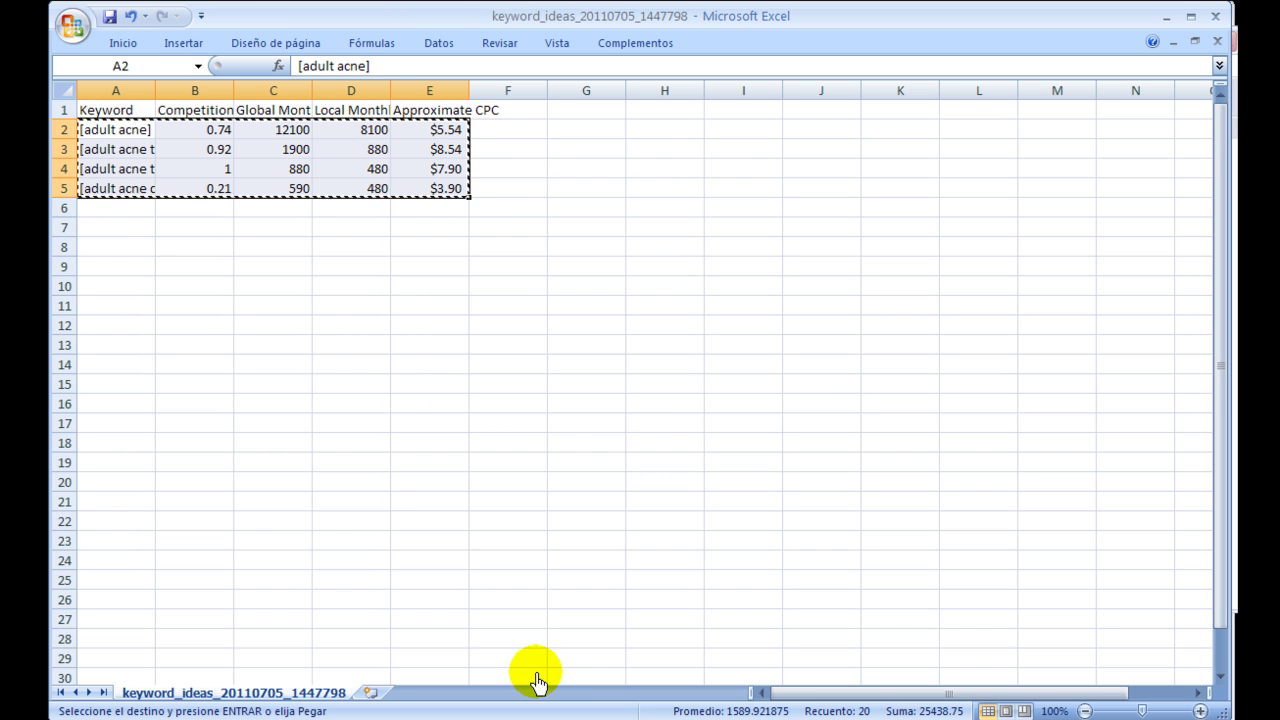
# Paste the copied adult acne rows at cell A104 of the keyword_ideas_20110705_144865 workbook
pyautogui.hotkey('alt', 'Tab')
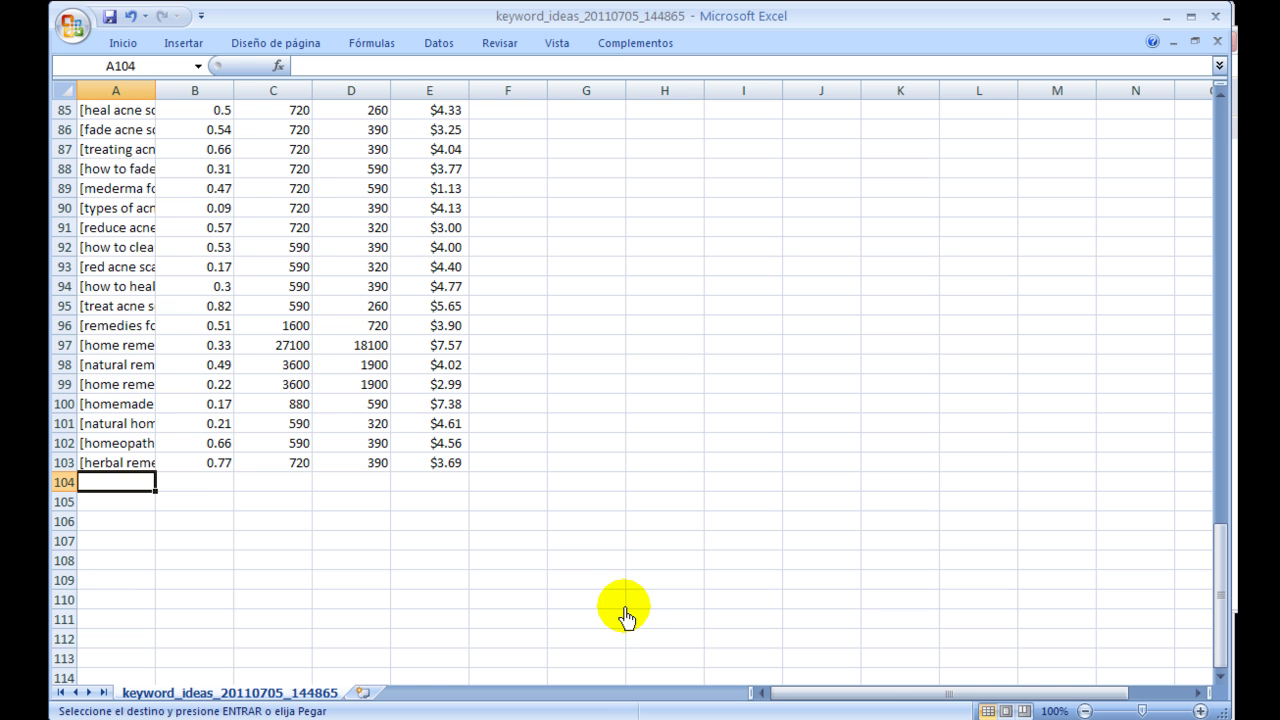
pyautogui.click(713, 700)
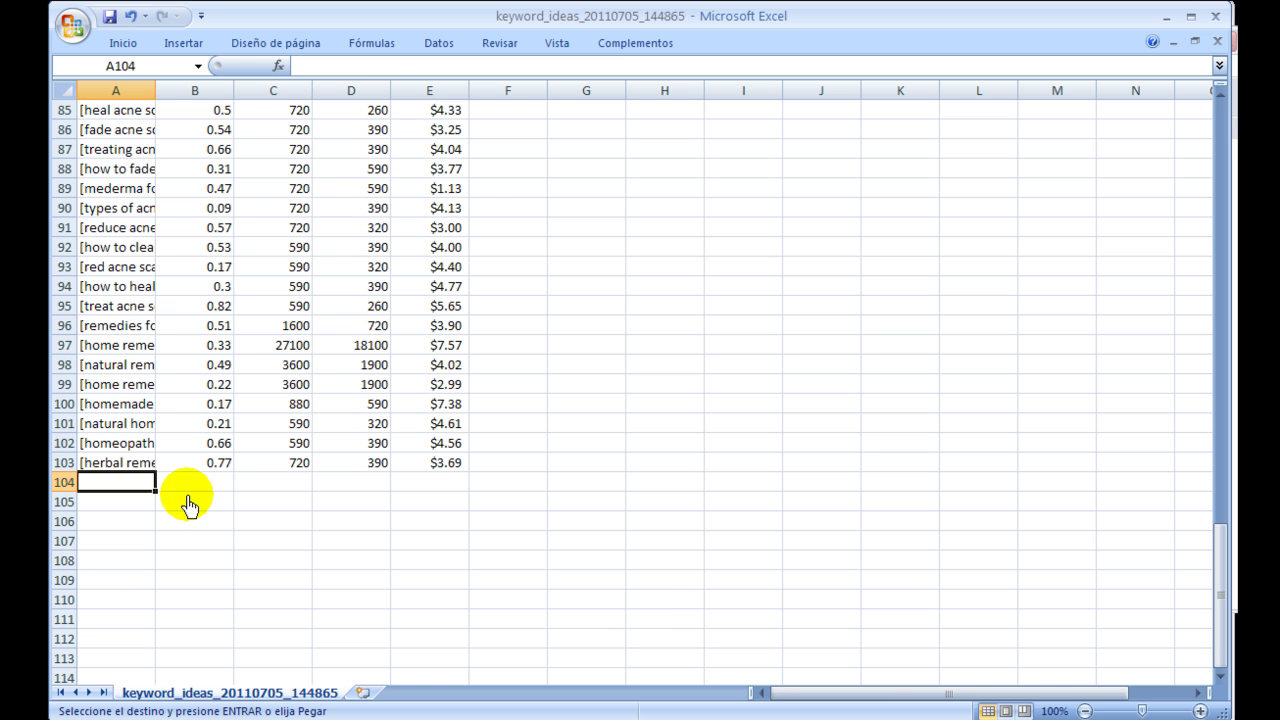
pyautogui.rightClick(135, 483)
pyautogui.click(211, 237)
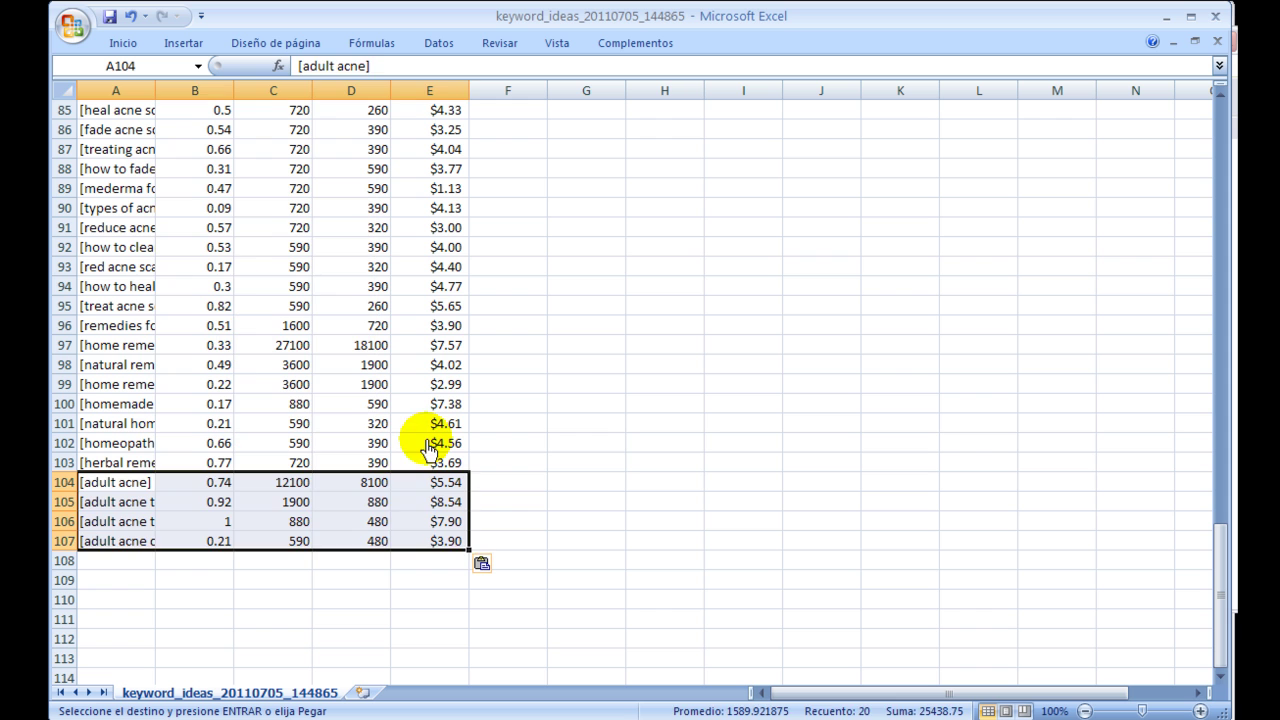
pyautogui.click(618, 465)
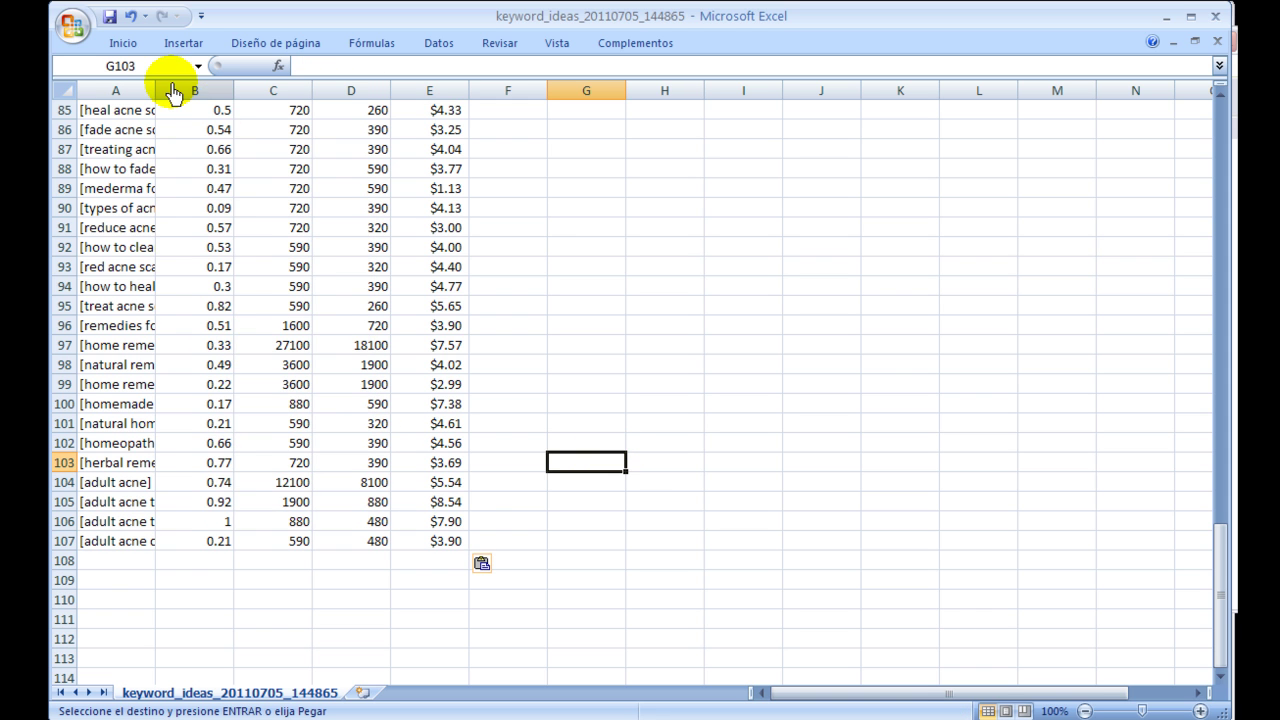
# Remove duplicate rows from columns A to E, comparing all five columns and treating the first row as headers
pyautogui.scroll(4, 668, 474)
pyautogui.scroll(20, 668, 474)
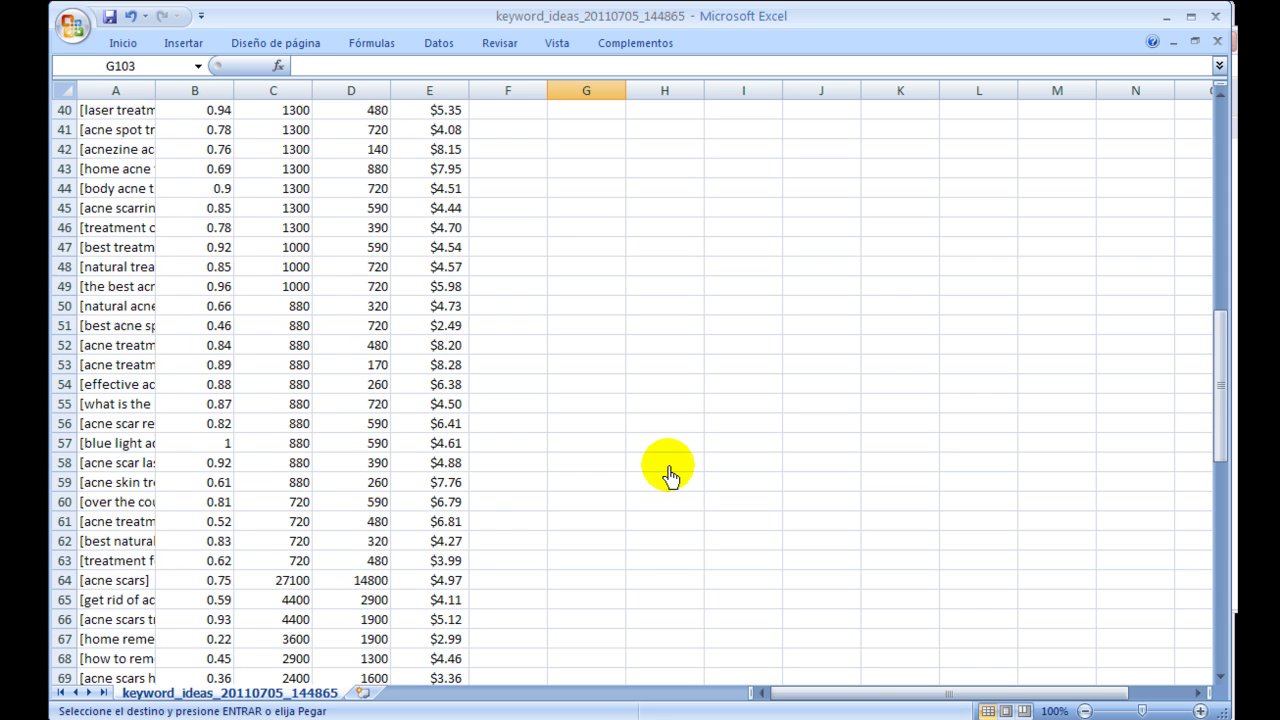
pyautogui.scroll(1, 668, 474)
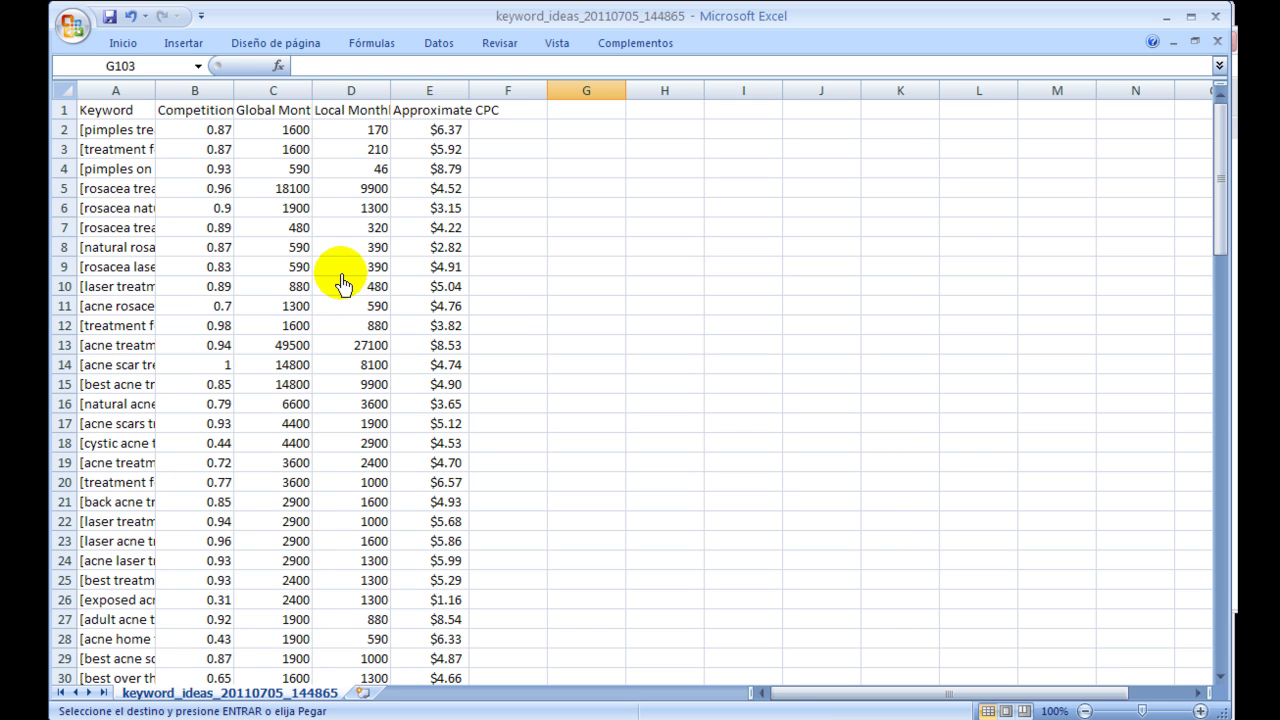
pyautogui.moveTo(116, 91); pyautogui.dragTo(432, 105)
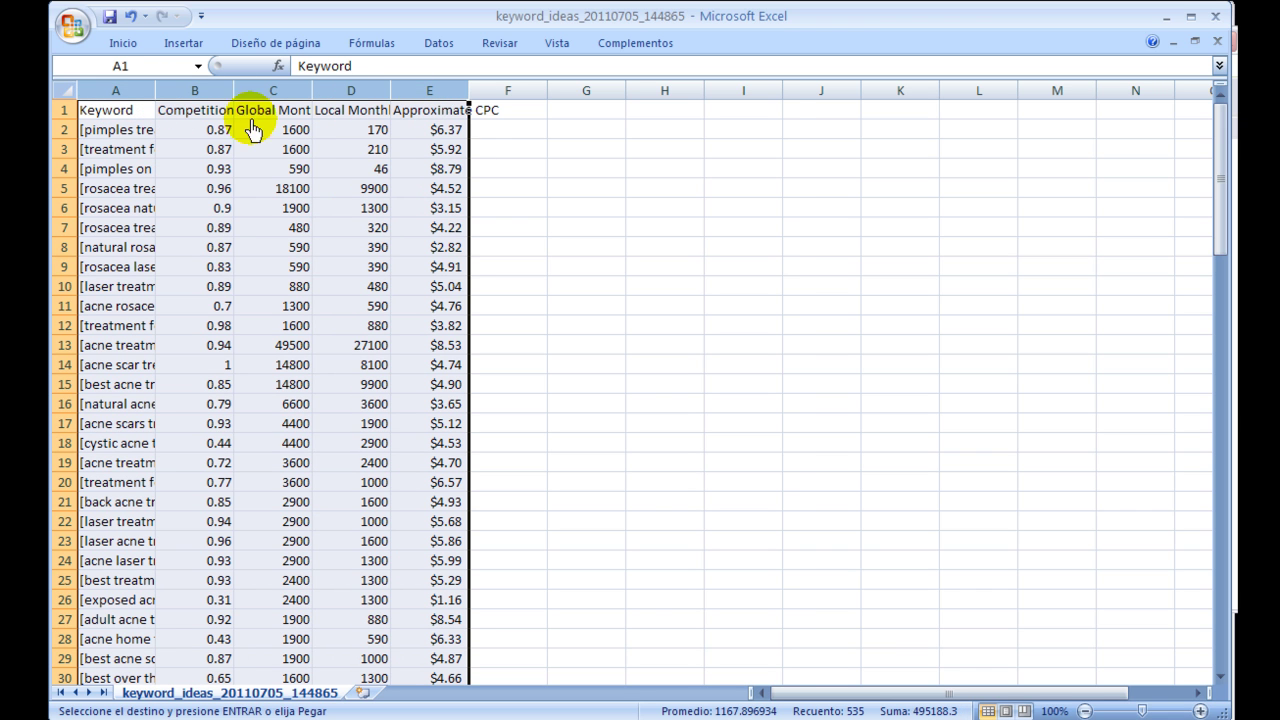
pyautogui.click(440, 48)
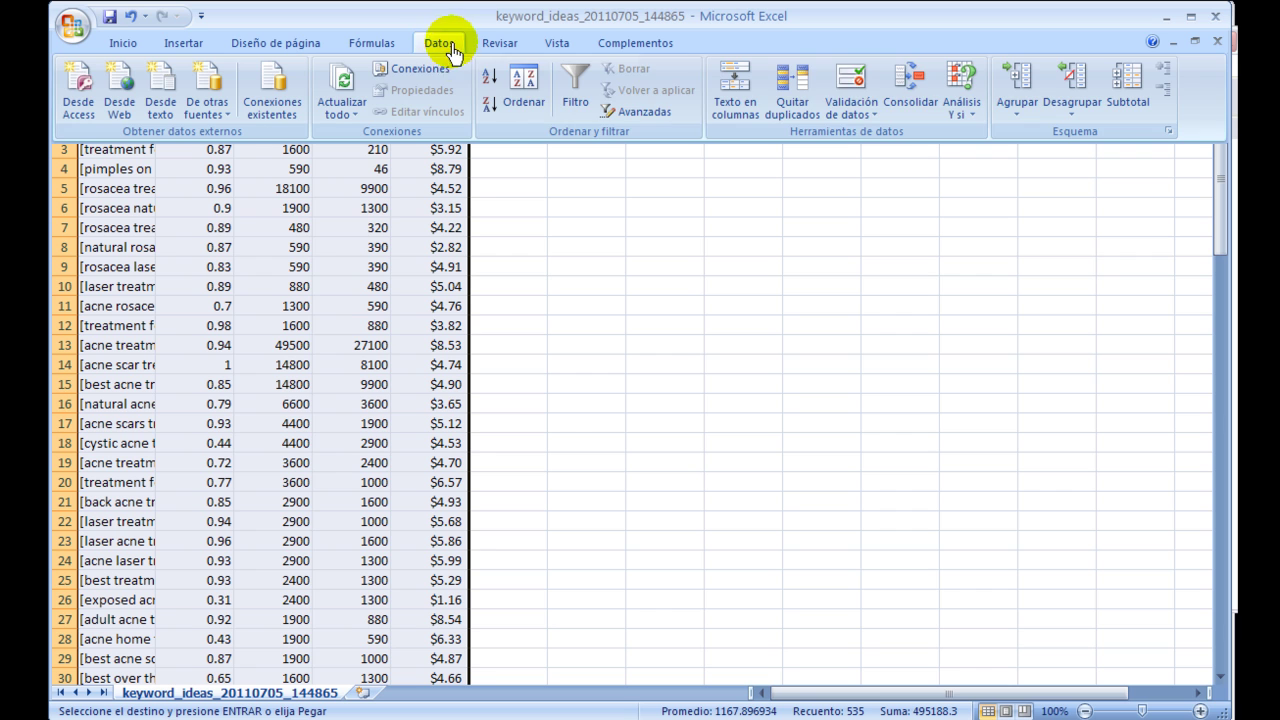
pyautogui.click(808, 110)
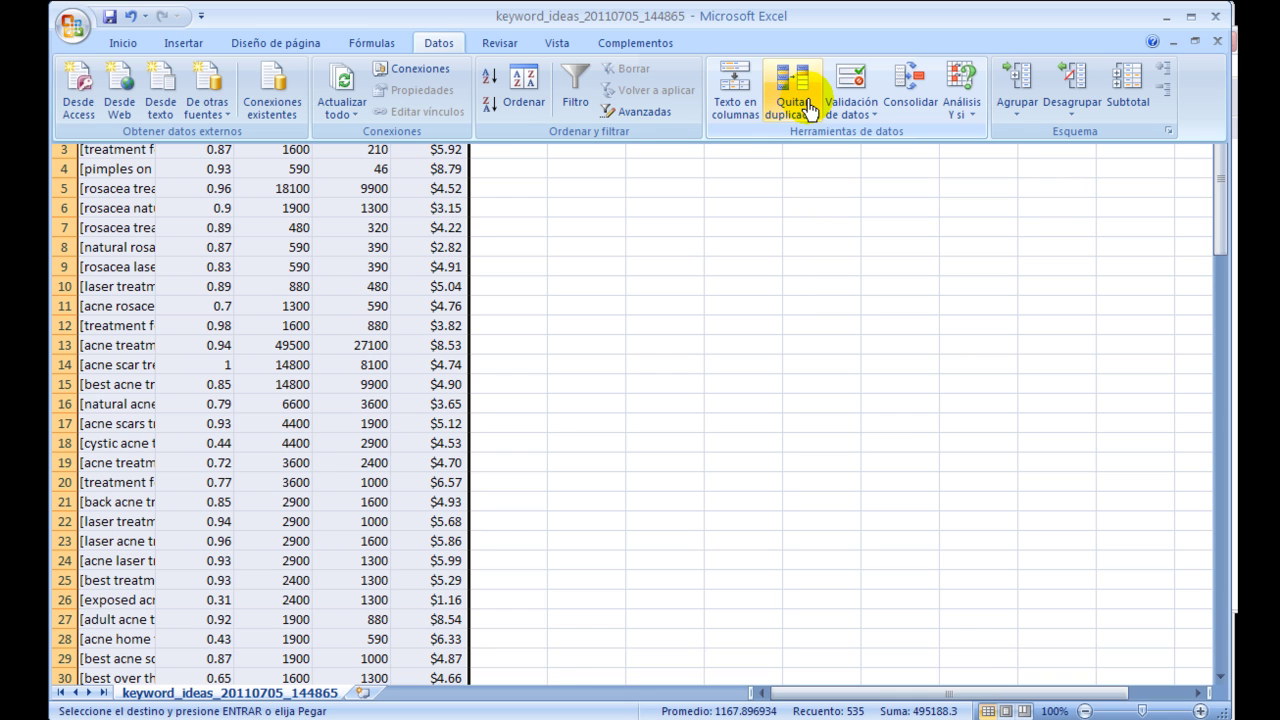
pyautogui.click(808, 110)
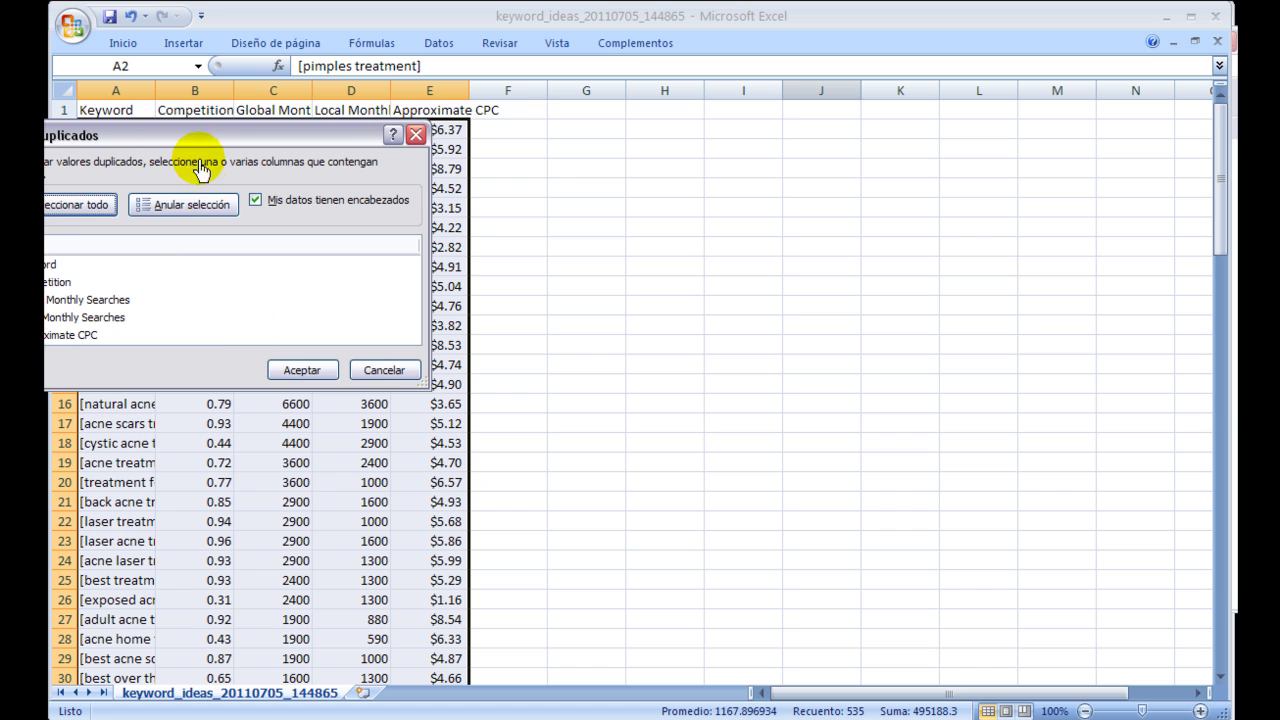
pyautogui.moveTo(210, 136); pyautogui.dragTo(342, 126)
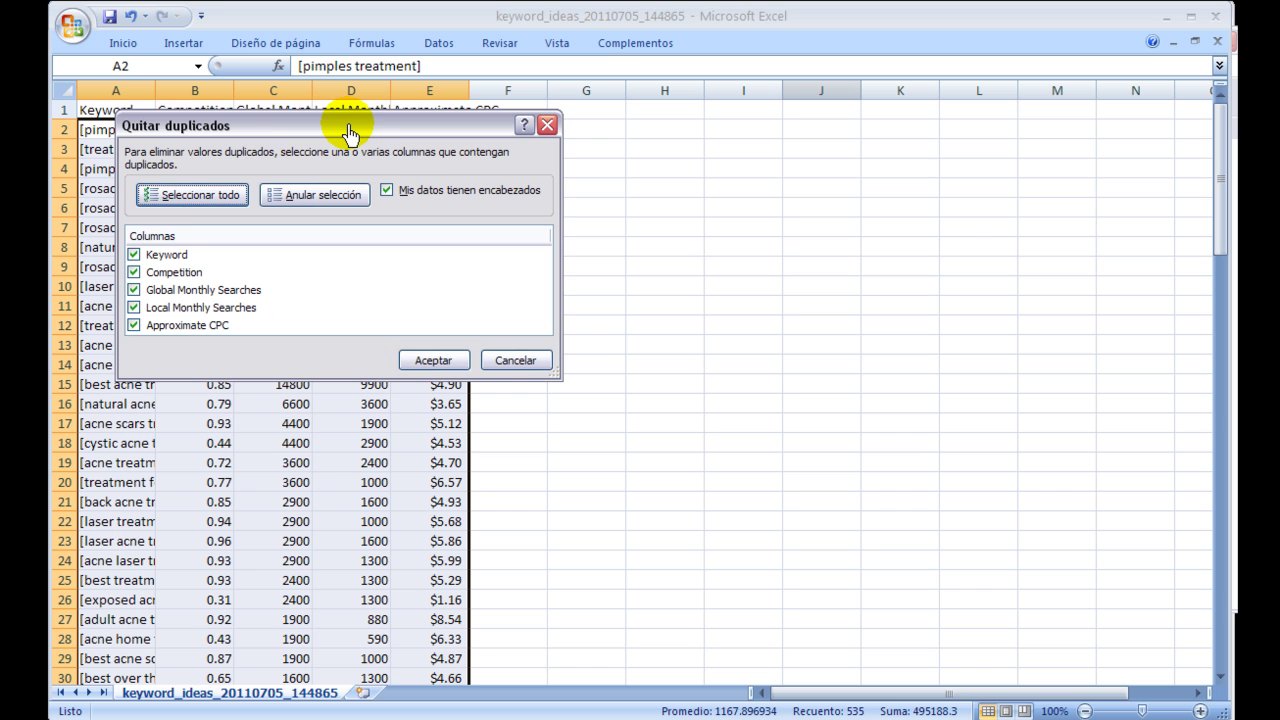
pyautogui.click(431, 362)
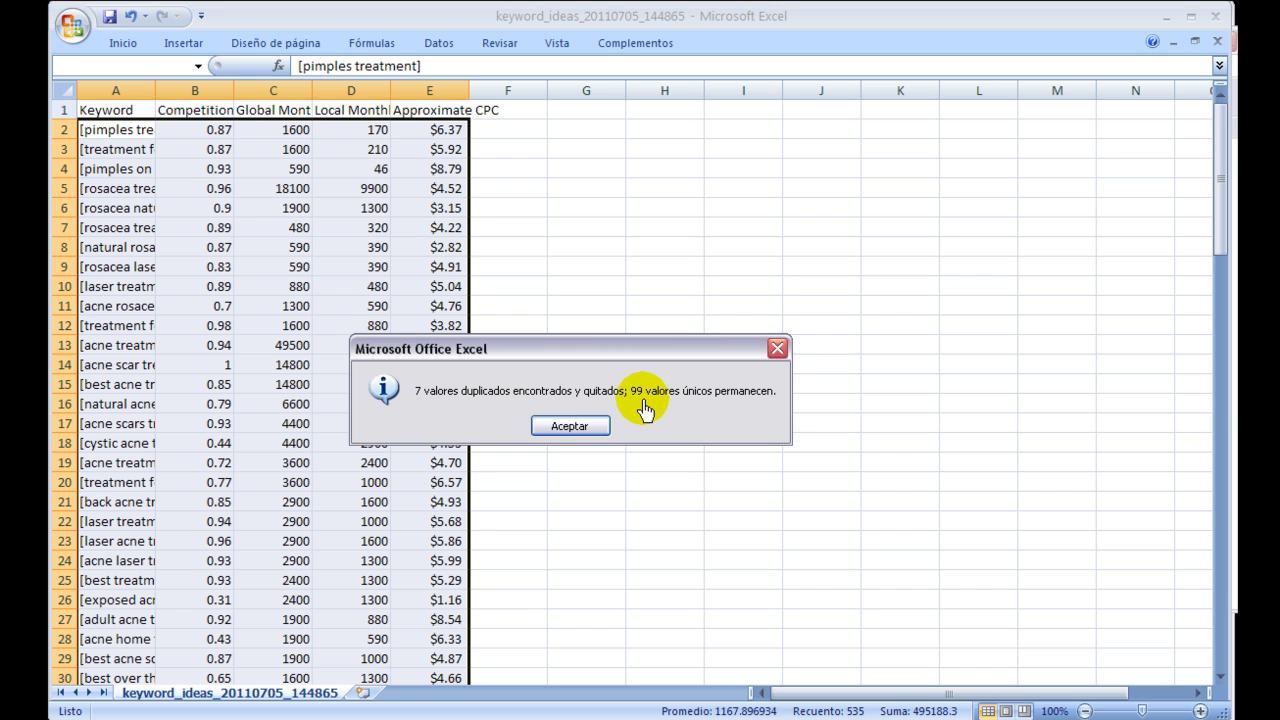
pyautogui.click(566, 426)
pyautogui.click(583, 428)
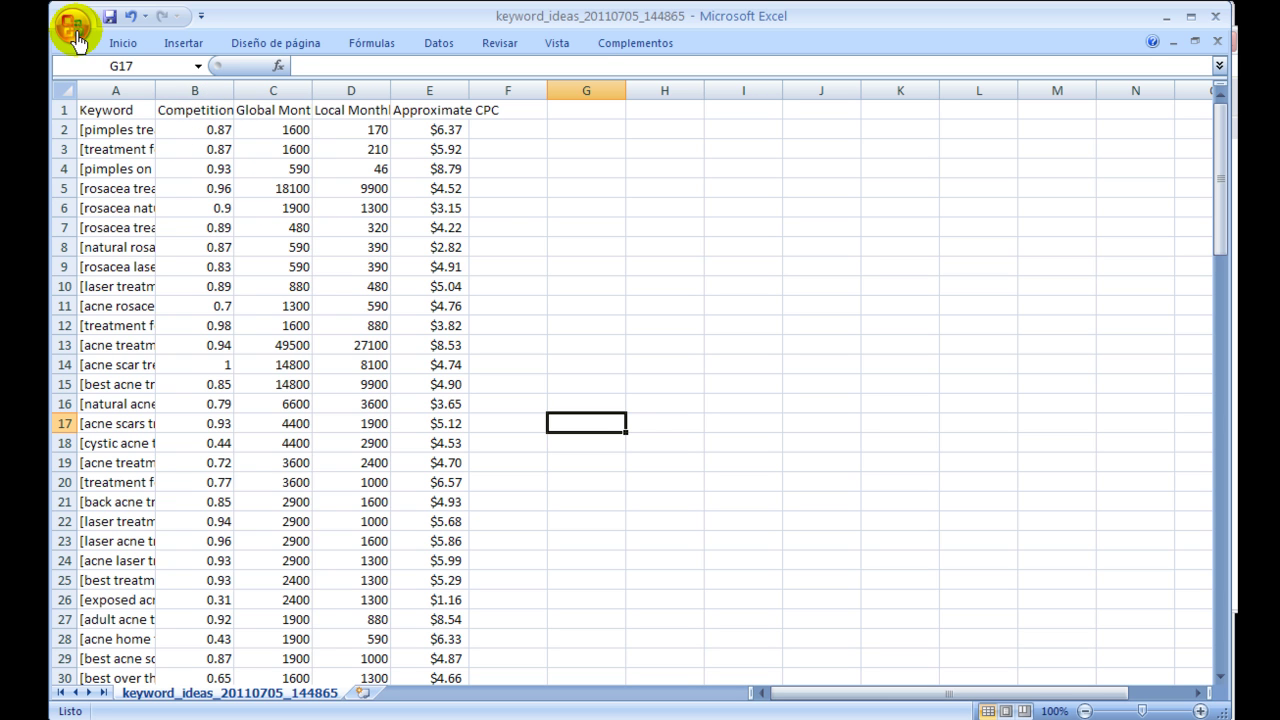
# Save the combined list as the CSV file readylist in the Ready folder, keeping the CSV format
pyautogui.press('F12')
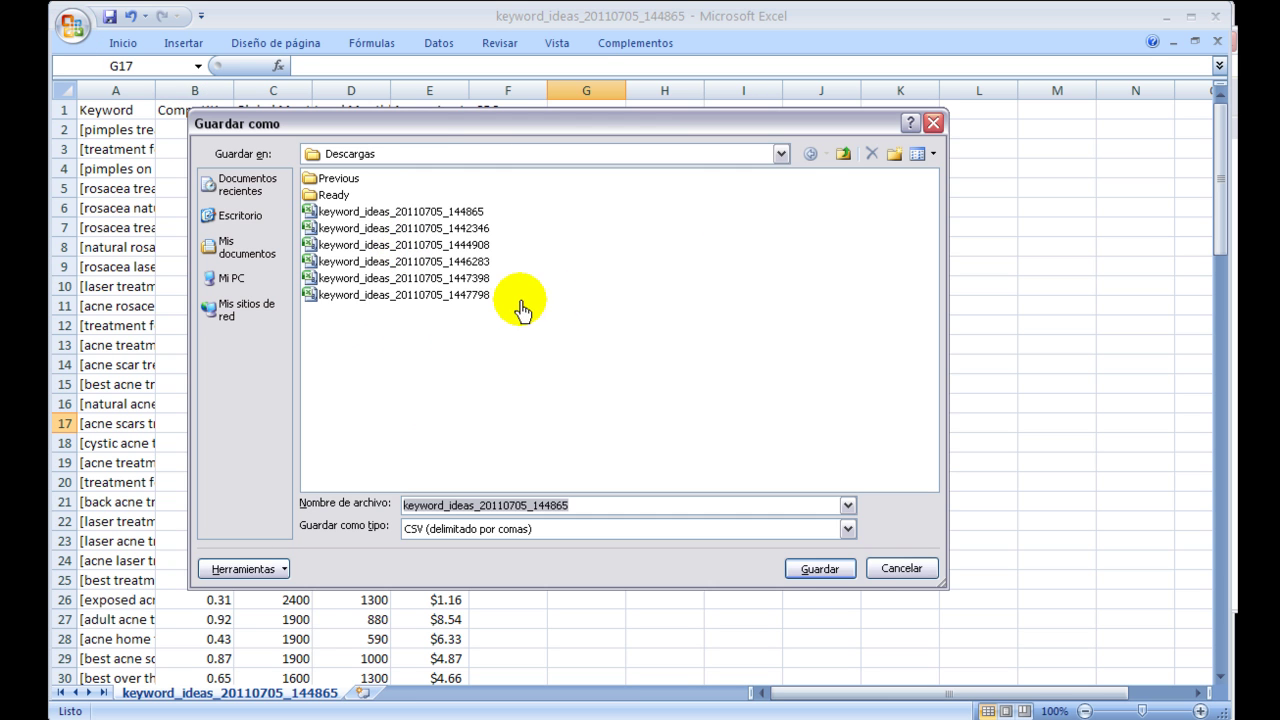
pyautogui.doubleClick(333, 195)
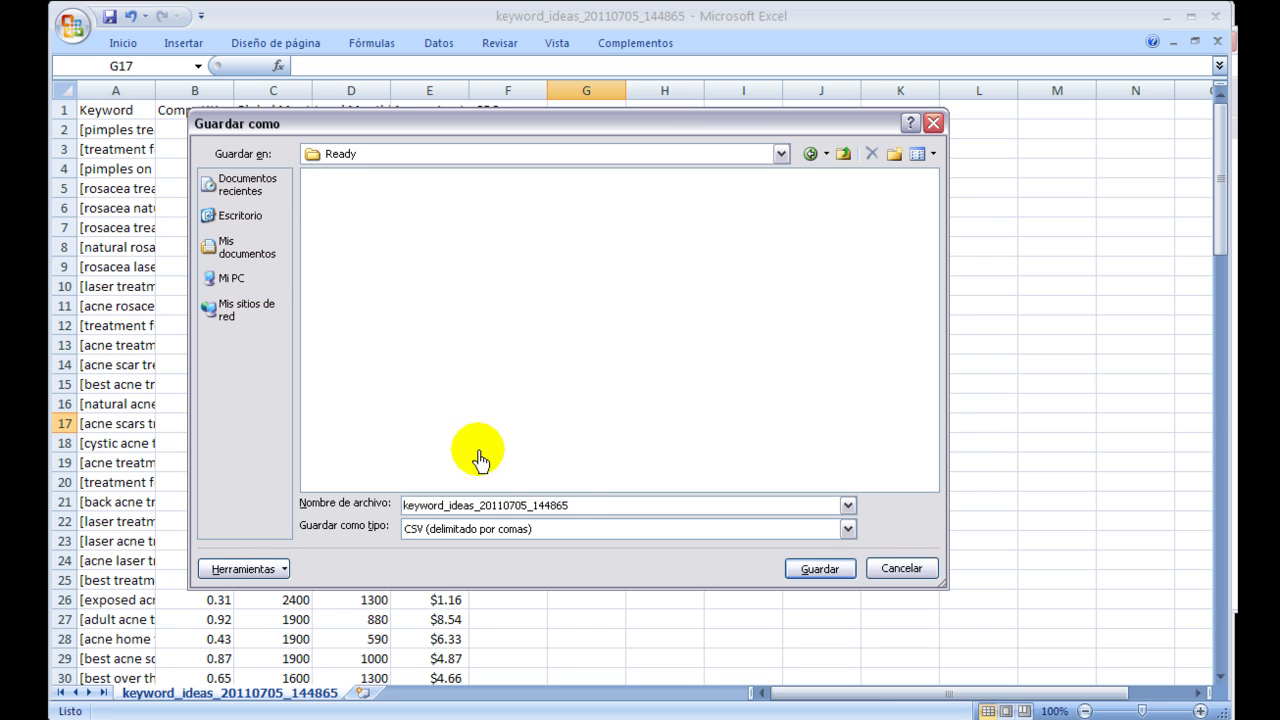
pyautogui.moveTo(574, 510); pyautogui.dragTo(396, 511)
pyautogui.write('readylist')
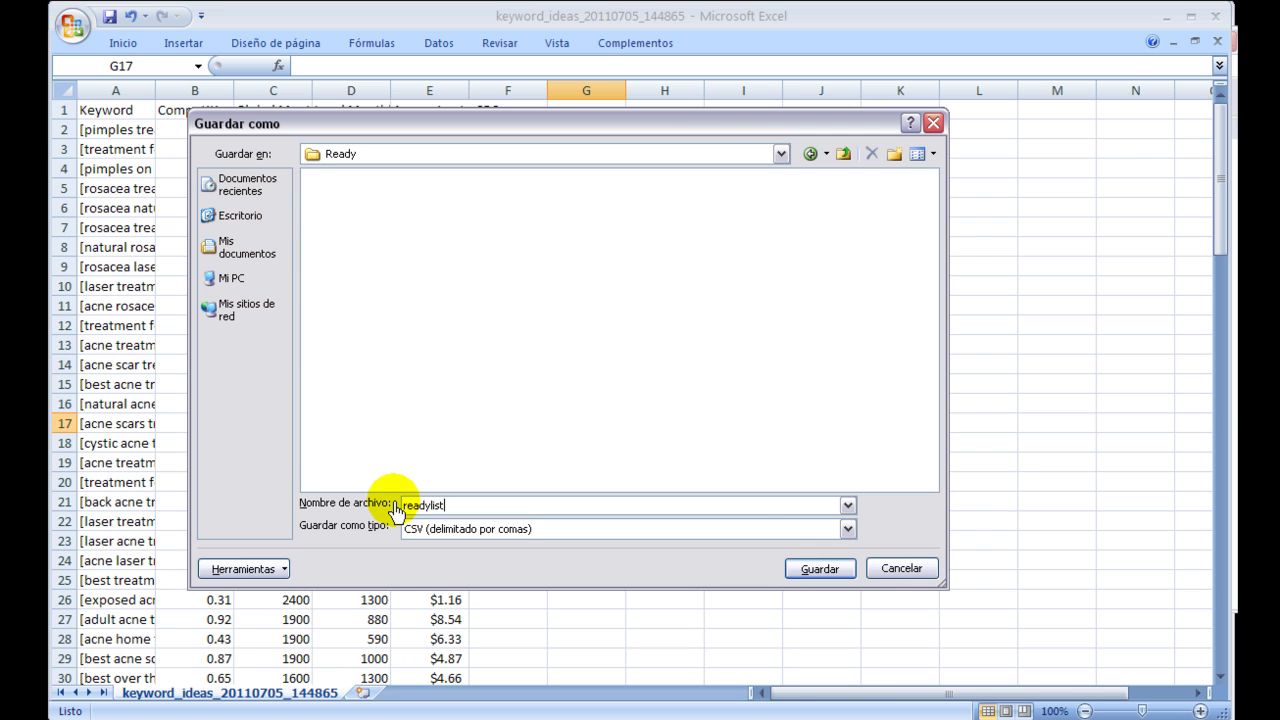
pyautogui.click(805, 569)
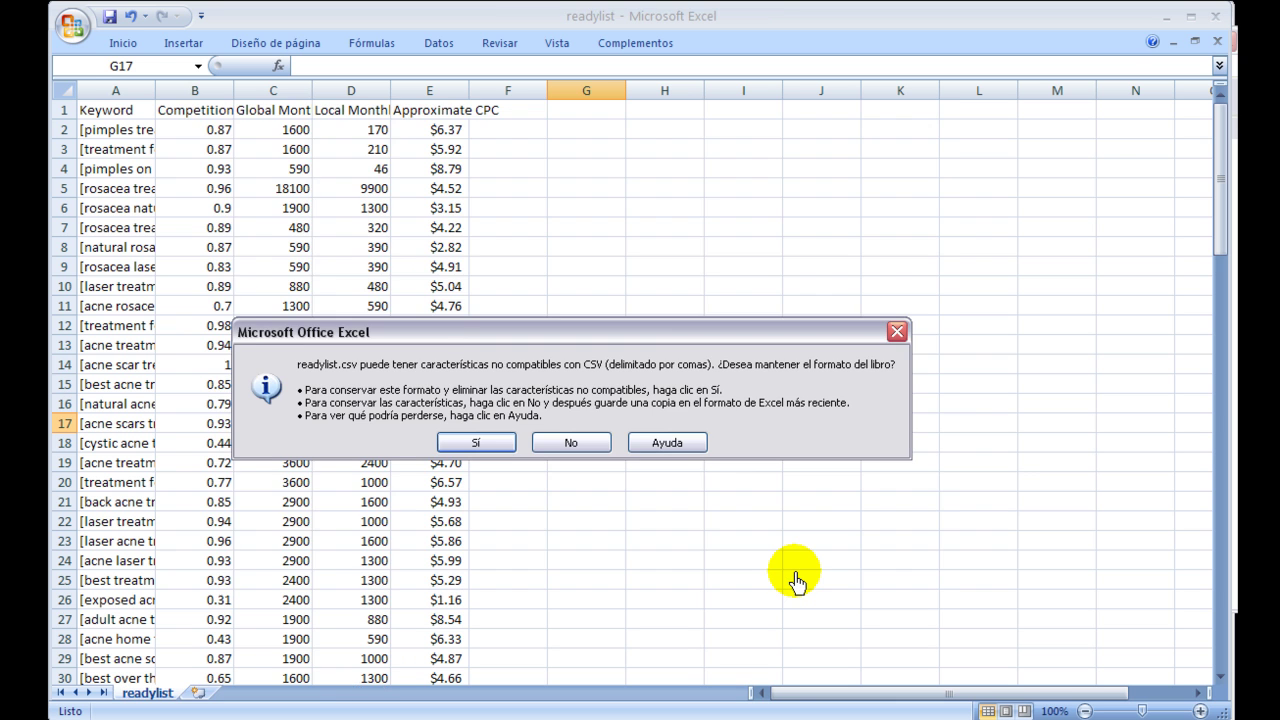
pyautogui.click(490, 446)
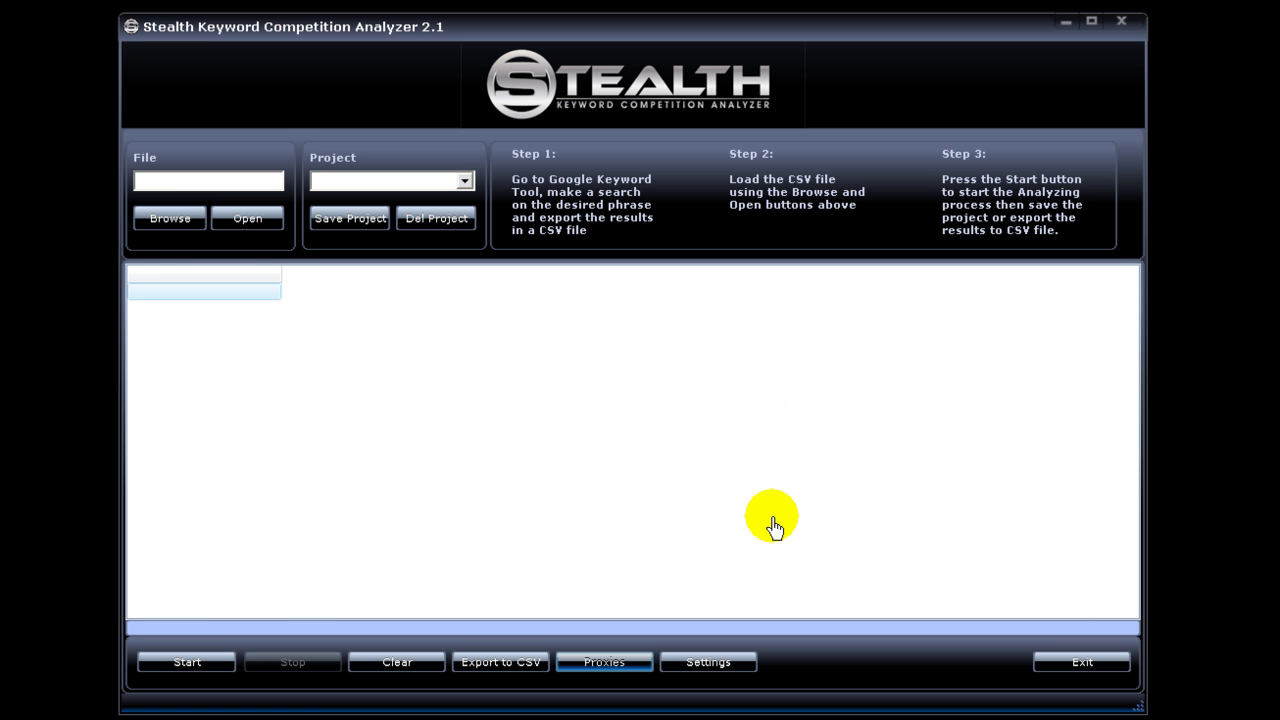
# In Stealth Keyword Competition Analyzer, load the readylist CSV from the Ready folder using Global Monthly Searches and start the analysis
pyautogui.click(152, 222)
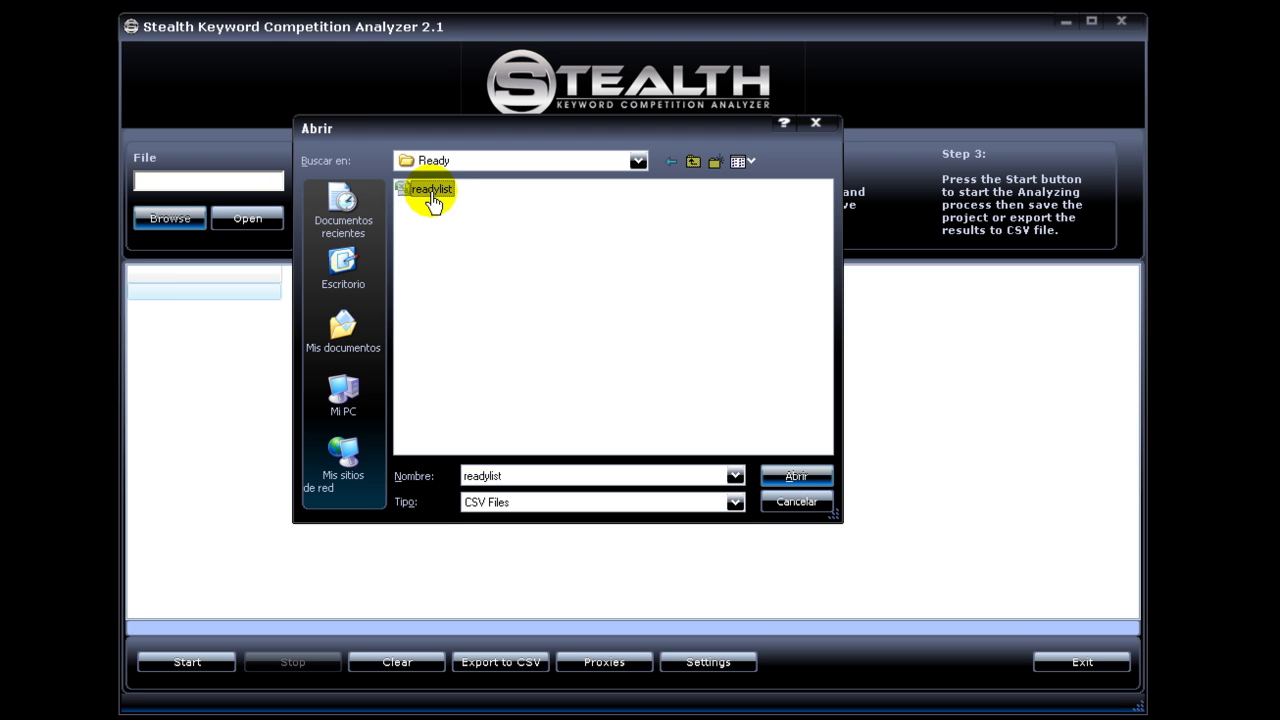
pyautogui.click(778, 484)
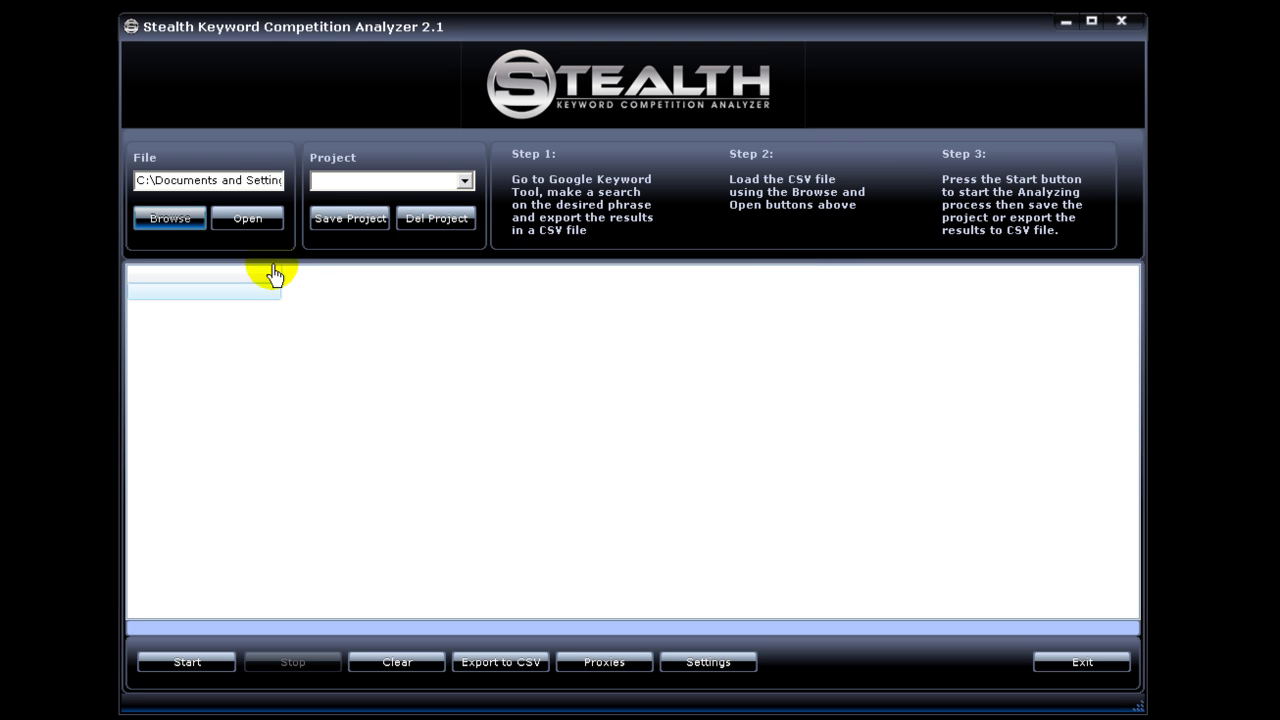
pyautogui.click(247, 219)
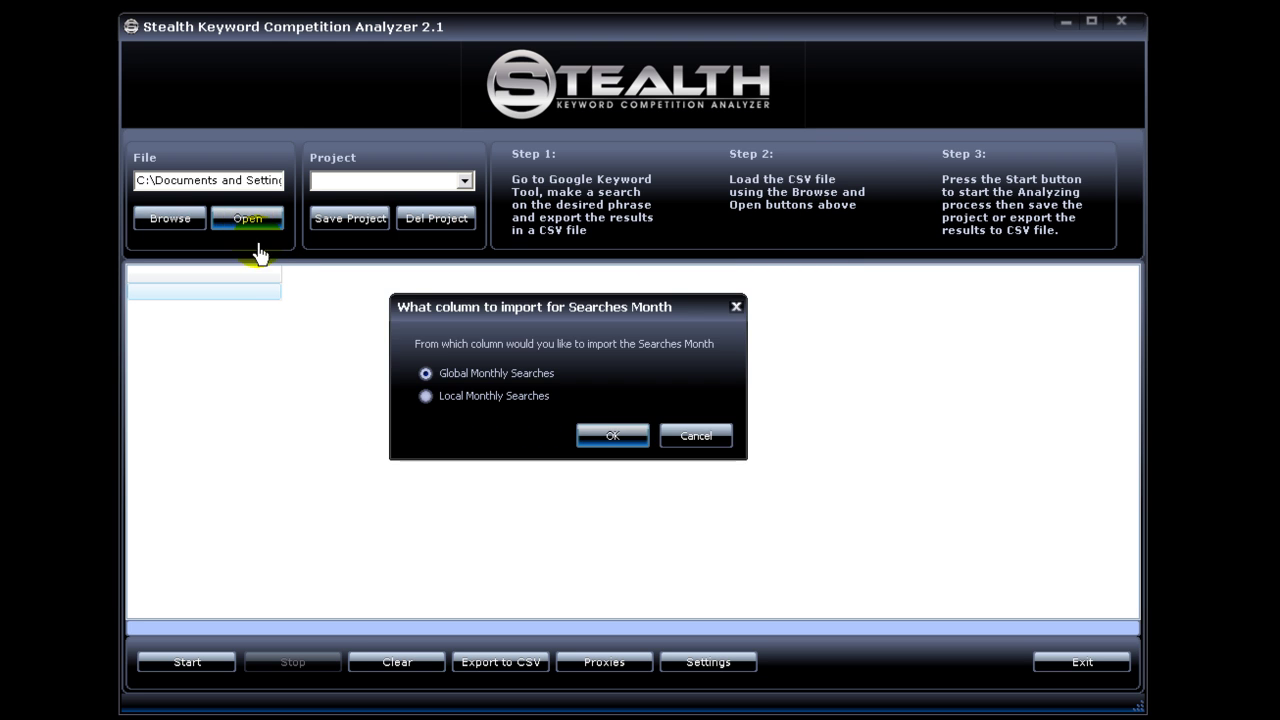
pyautogui.click(607, 441)
pyautogui.click(187, 662)
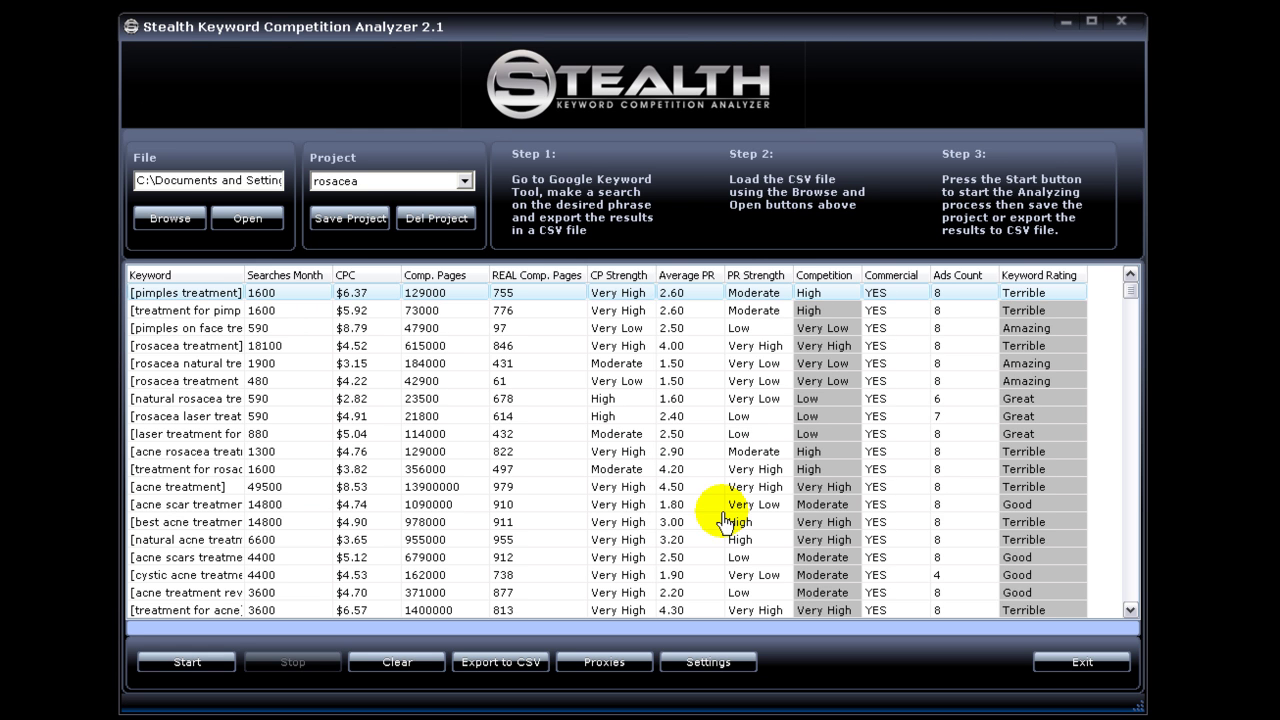
# Examine the analyzed keyword results, comparing competition, commercial value and keyword rating down the list
pyautogui.click(470, 362)
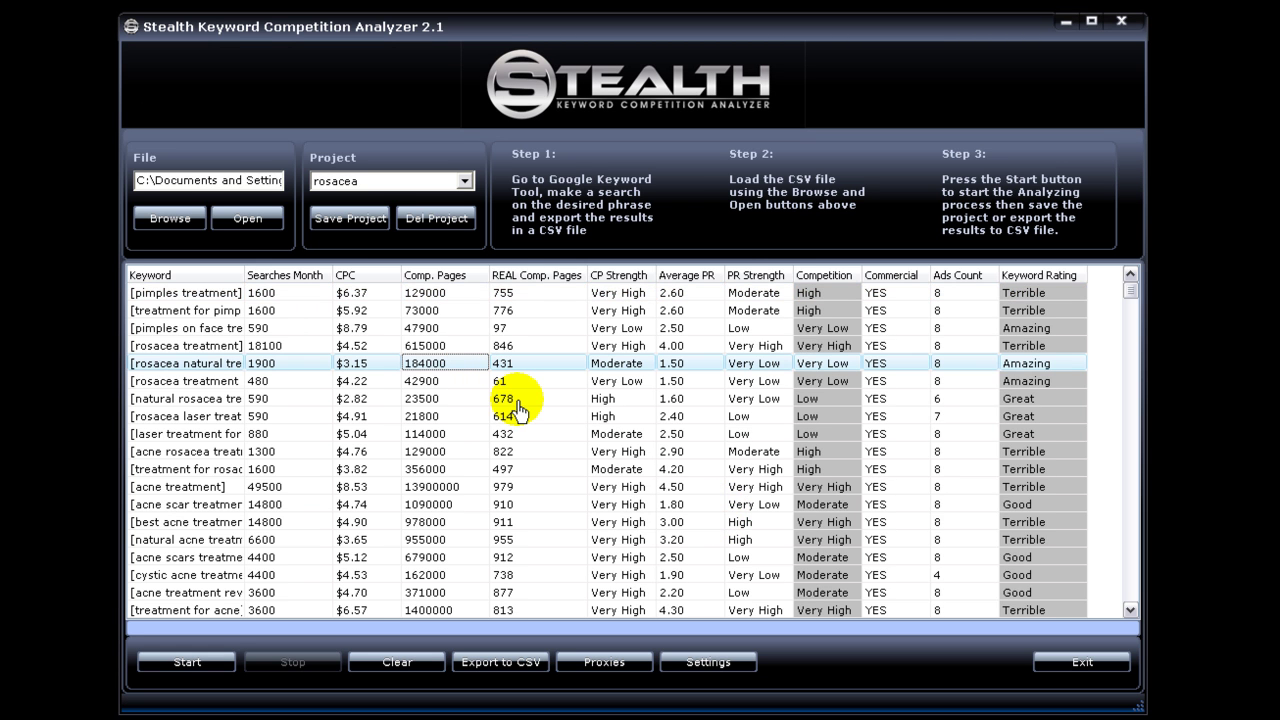
pyautogui.press('Down')
pyautogui.press('Down')
pyautogui.press('Down')
pyautogui.press('Down')
pyautogui.press('Down')
pyautogui.press('Down')
pyautogui.press('Down')
pyautogui.press('Down')
pyautogui.press('Down')
pyautogui.press('Down')
pyautogui.press('Down')
pyautogui.press('Down')
pyautogui.press('Down')
pyautogui.press('Down')
pyautogui.press('Down')
pyautogui.press('Down')
pyautogui.press('Down')
pyautogui.press('Down')
pyautogui.press('Down')
pyautogui.press('Down')
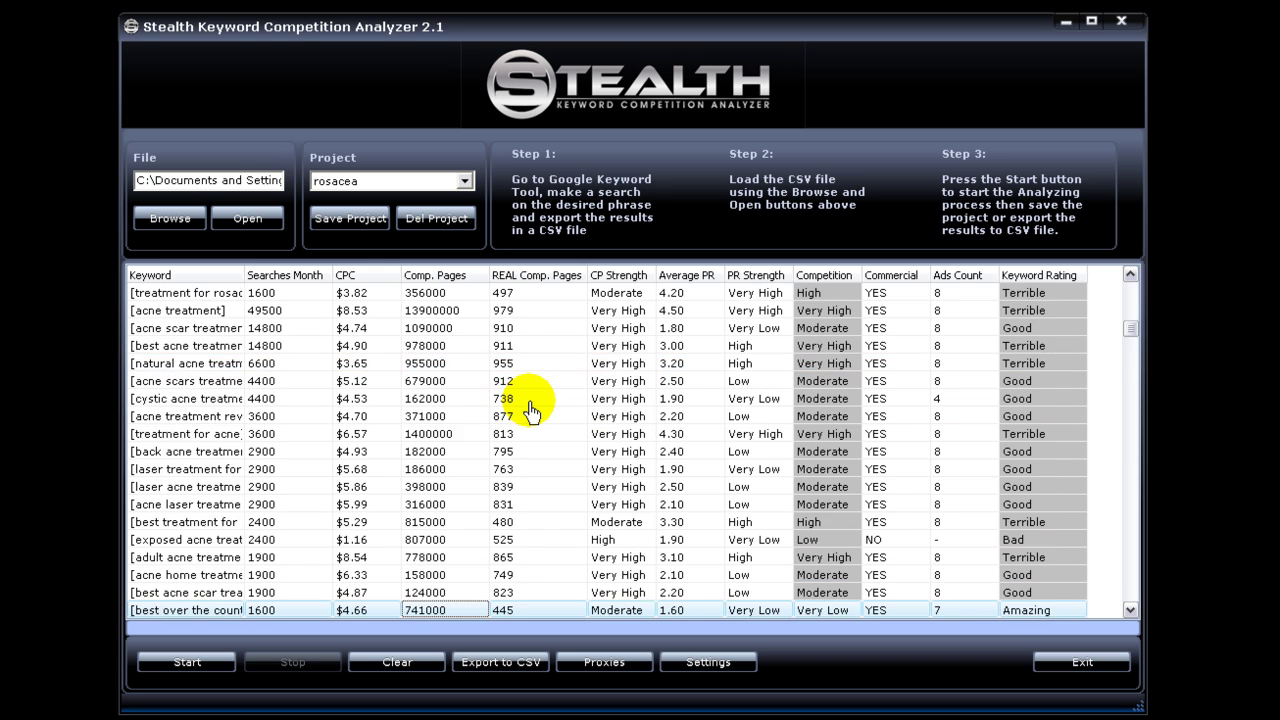
pyautogui.press('Down')
pyautogui.press('Down')
pyautogui.press('Down')
pyautogui.press('Down')
pyautogui.press('Down')
pyautogui.press('Down')
pyautogui.press('Down')
pyautogui.press('Down')
pyautogui.press('Down')
pyautogui.press('Down')
pyautogui.press('Down')
pyautogui.press('Down')
pyautogui.press('Down')
pyautogui.press('Down')
pyautogui.press('Down')
pyautogui.press('Down')
pyautogui.press('Down')
pyautogui.press('Down')
pyautogui.press('Down')
pyautogui.press('Down')
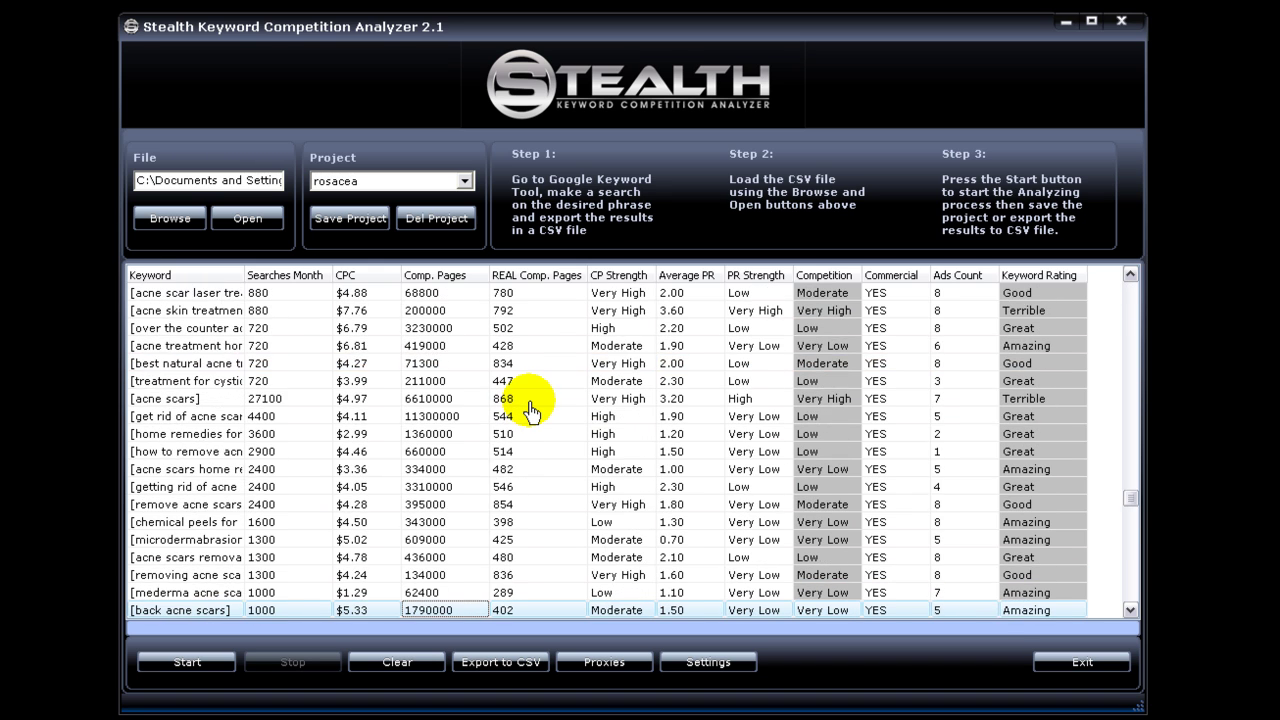
pyautogui.press('Down')
pyautogui.press('Down')
pyautogui.press('Down')
pyautogui.press('Down')
pyautogui.press('Down')
pyautogui.press('Down')
pyautogui.press('Down')
pyautogui.press('Down')
pyautogui.press('Down')
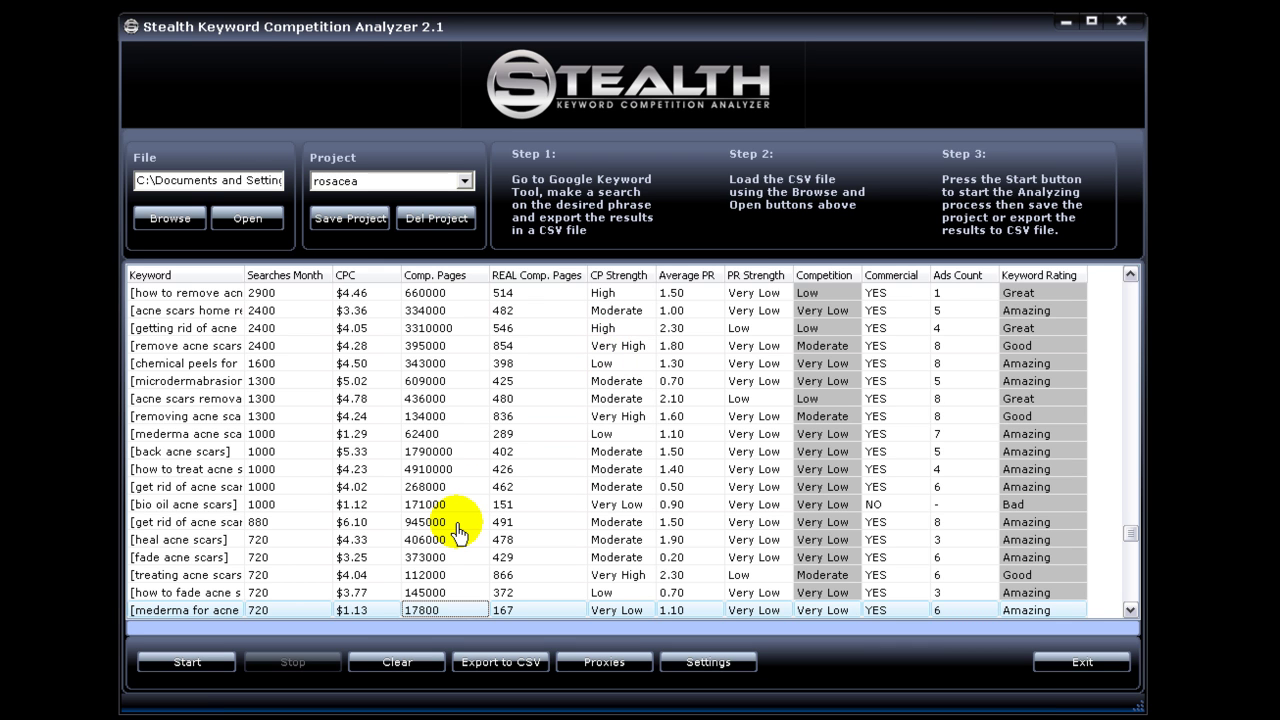
# Export the analysis results as the CSV file acne in the Ready folder and open it in Excel
pyautogui.click(500, 663)
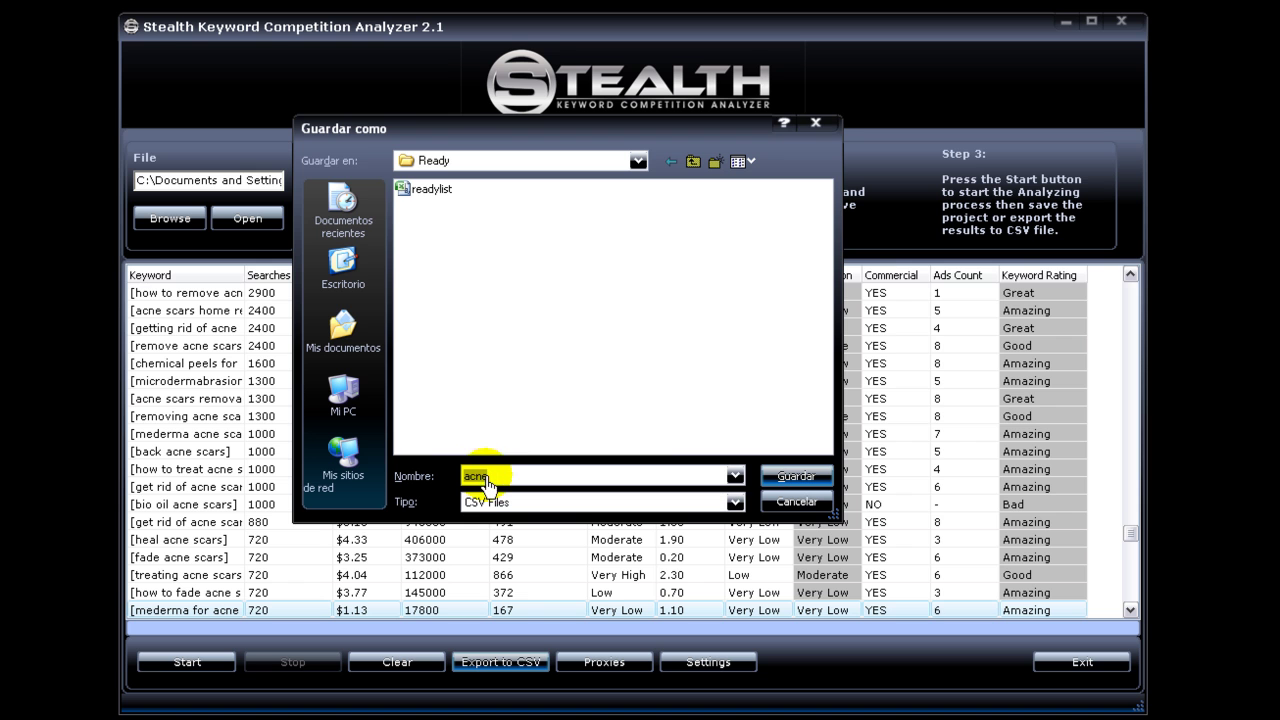
pyautogui.click(776, 477)
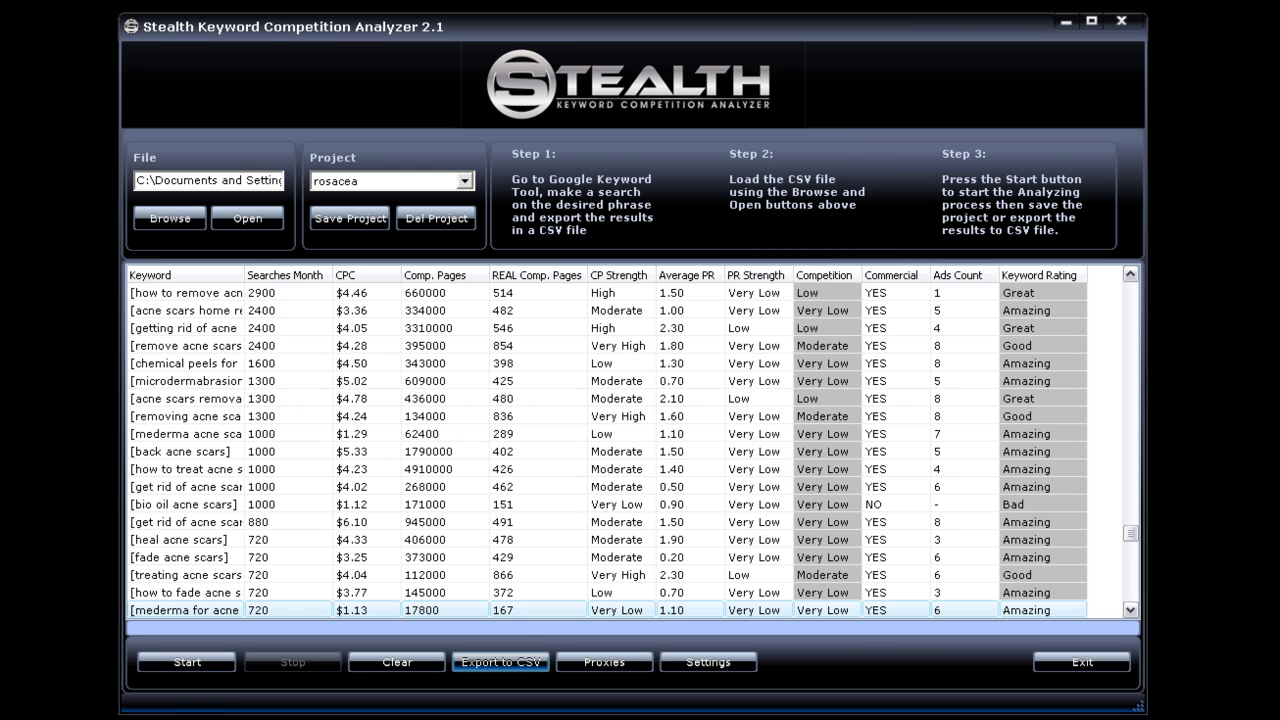
pyautogui.doubleClick(820, 129)
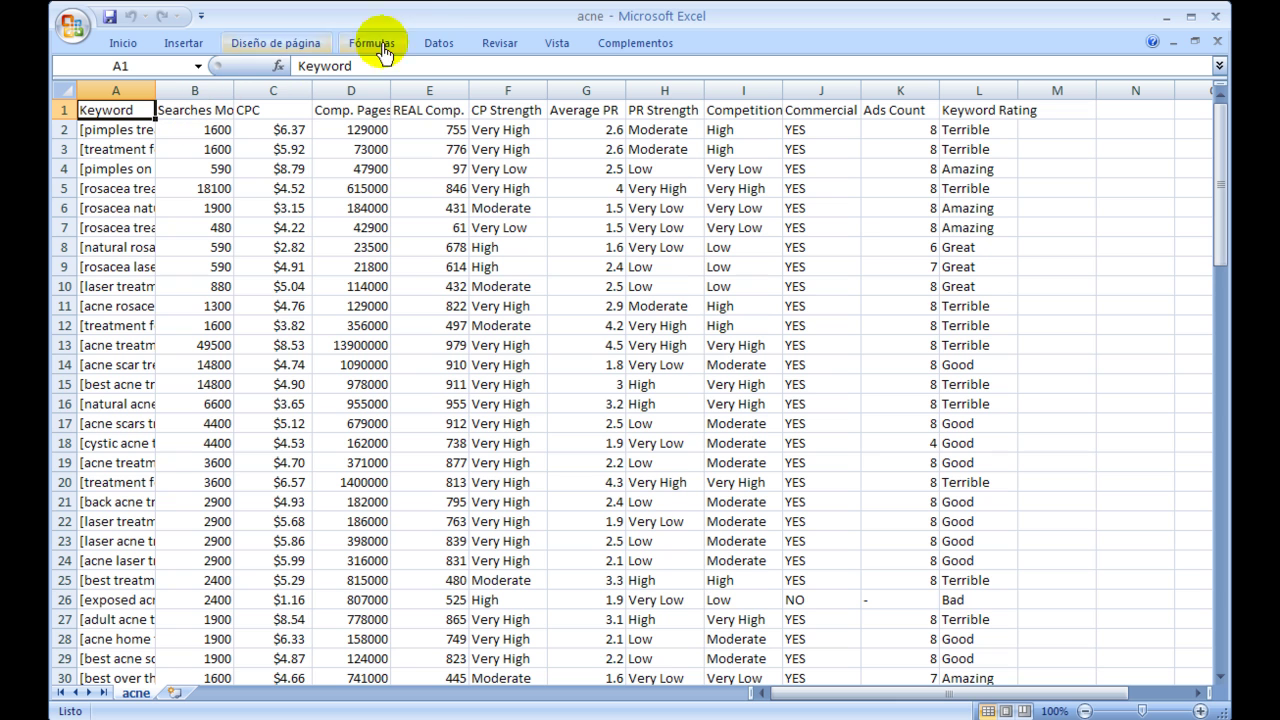
# Add filters to the header row of the acne sheet and autofit column A to the keywords
pyautogui.click(441, 45)
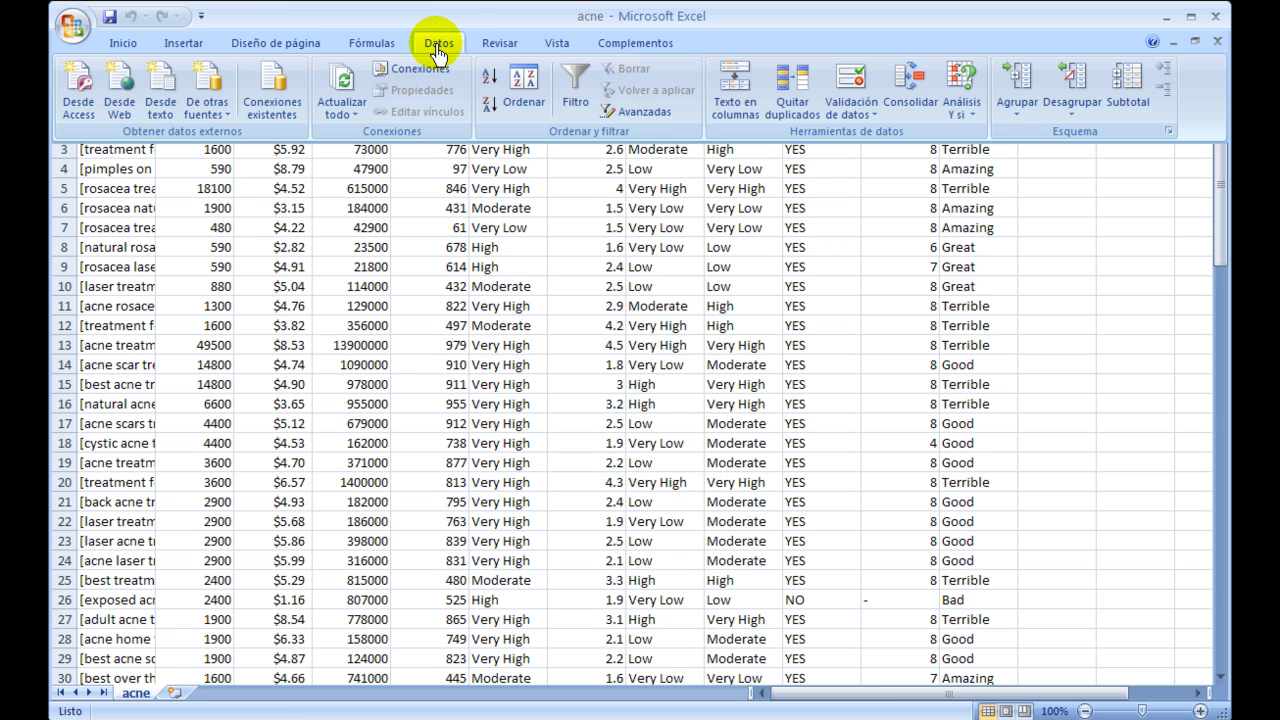
pyautogui.click(586, 110)
pyautogui.click(500, 228)
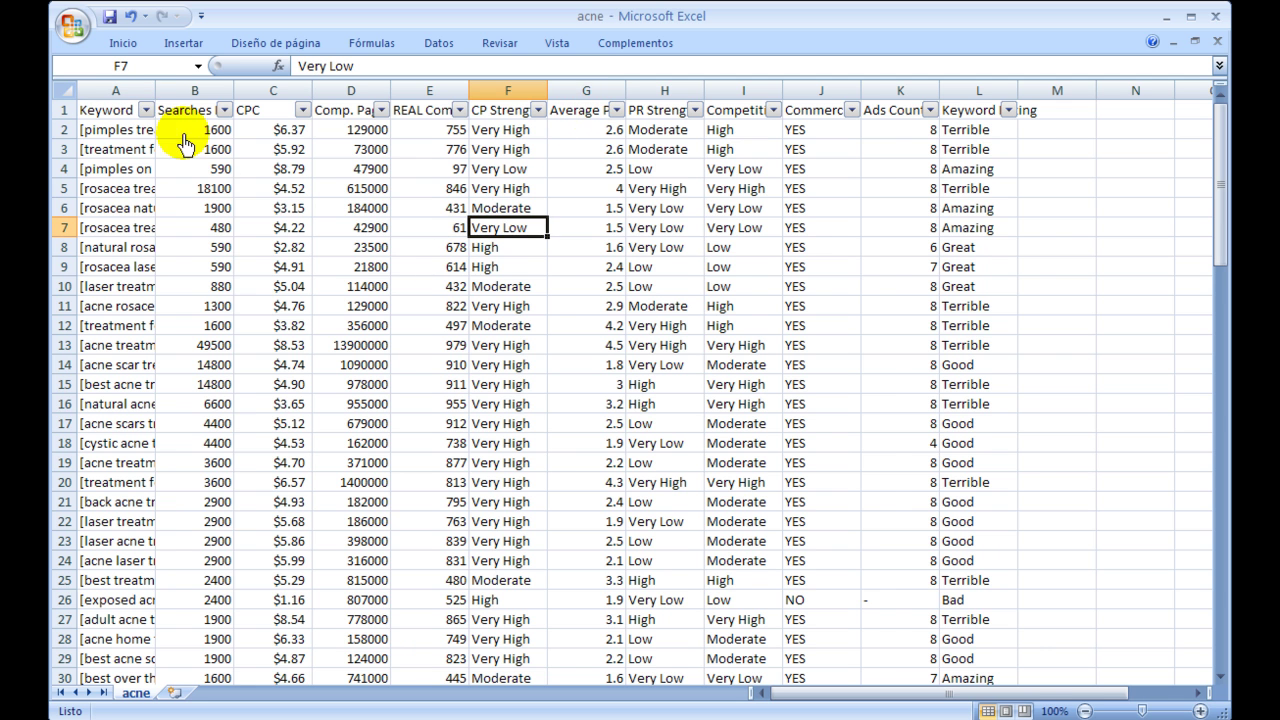
pyautogui.doubleClick(155, 91)
pyautogui.click(443, 190)
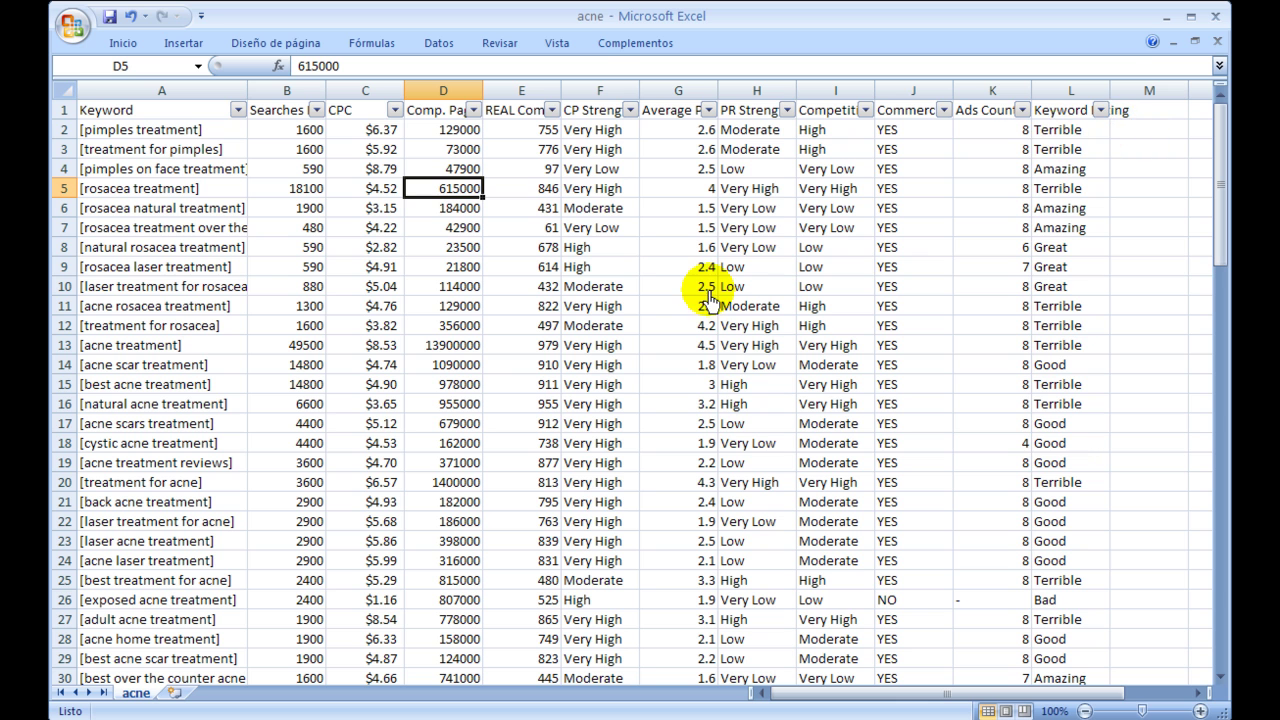
# Filter the Keyword Rating column to show only Amazing and Great keywords
pyautogui.click(1100, 110)
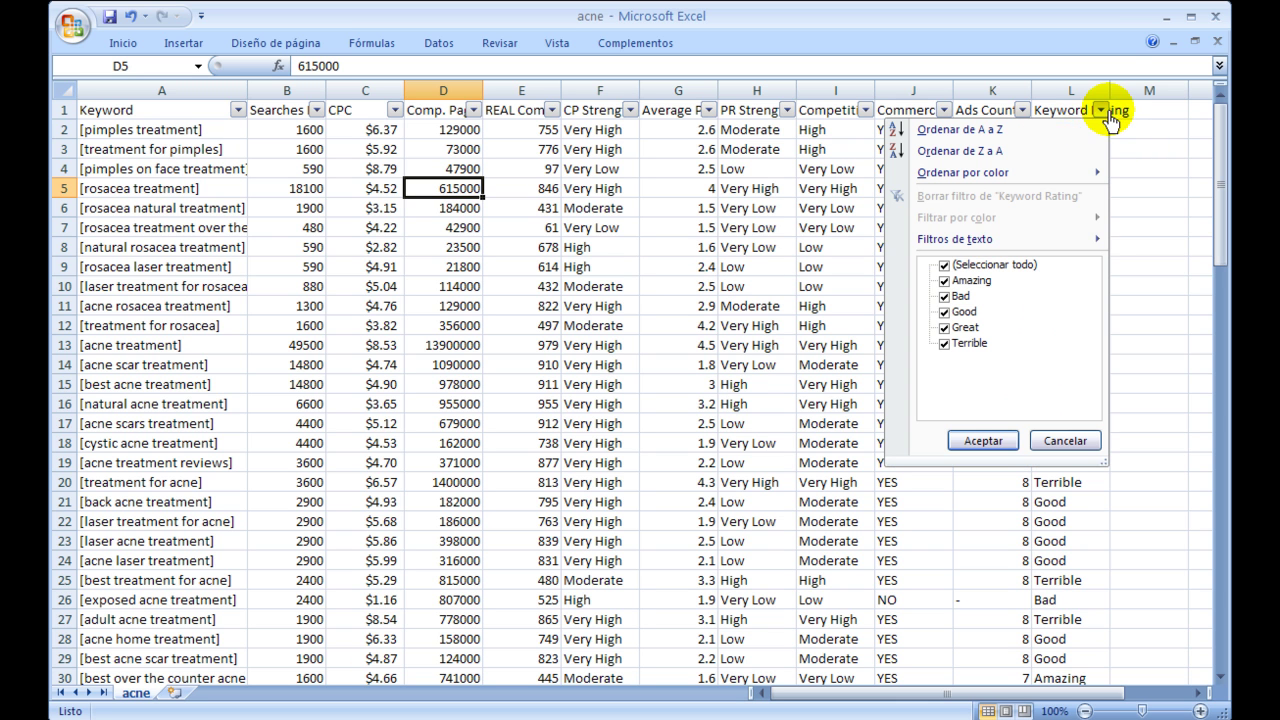
pyautogui.click(985, 264)
pyautogui.click(970, 282)
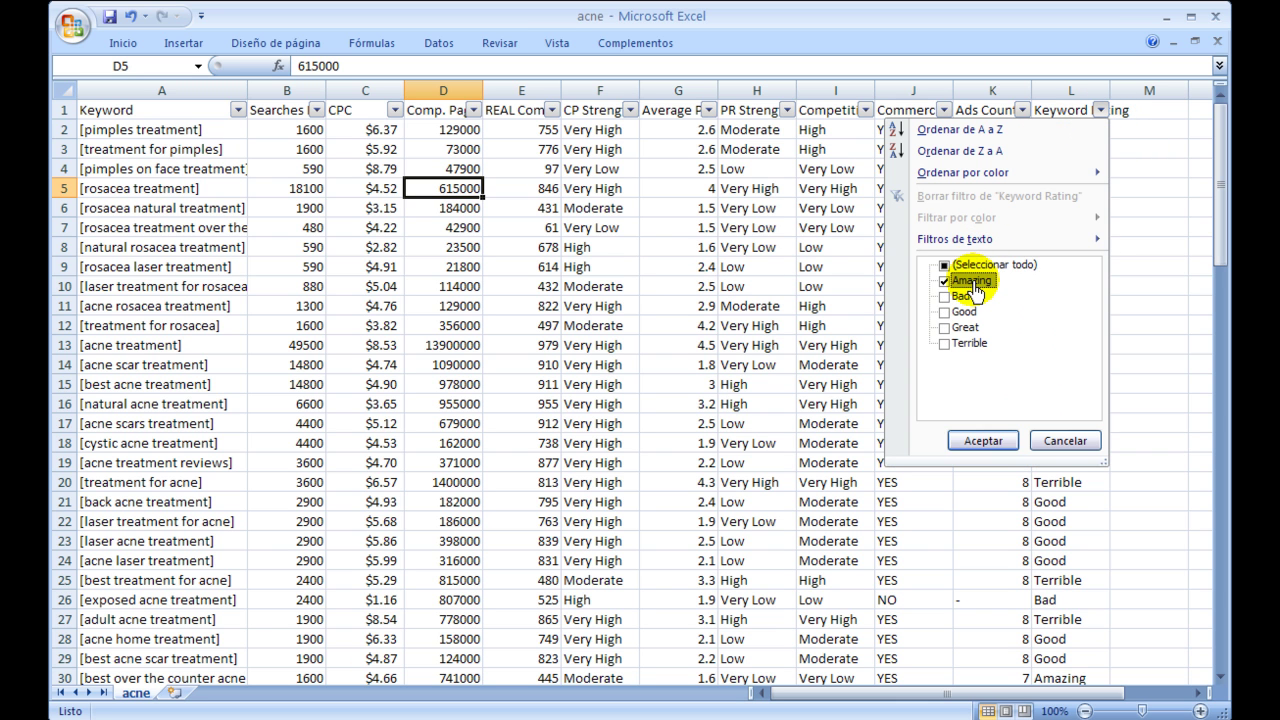
pyautogui.click(955, 328)
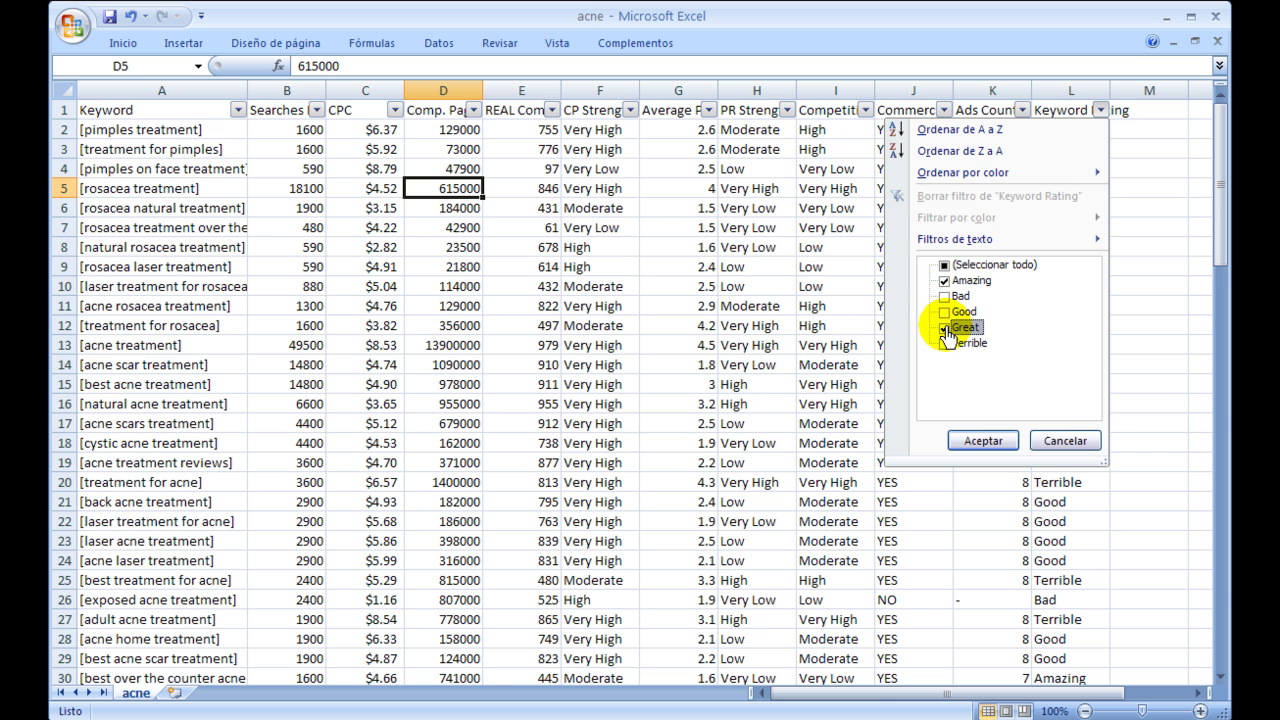
pyautogui.click(970, 430)
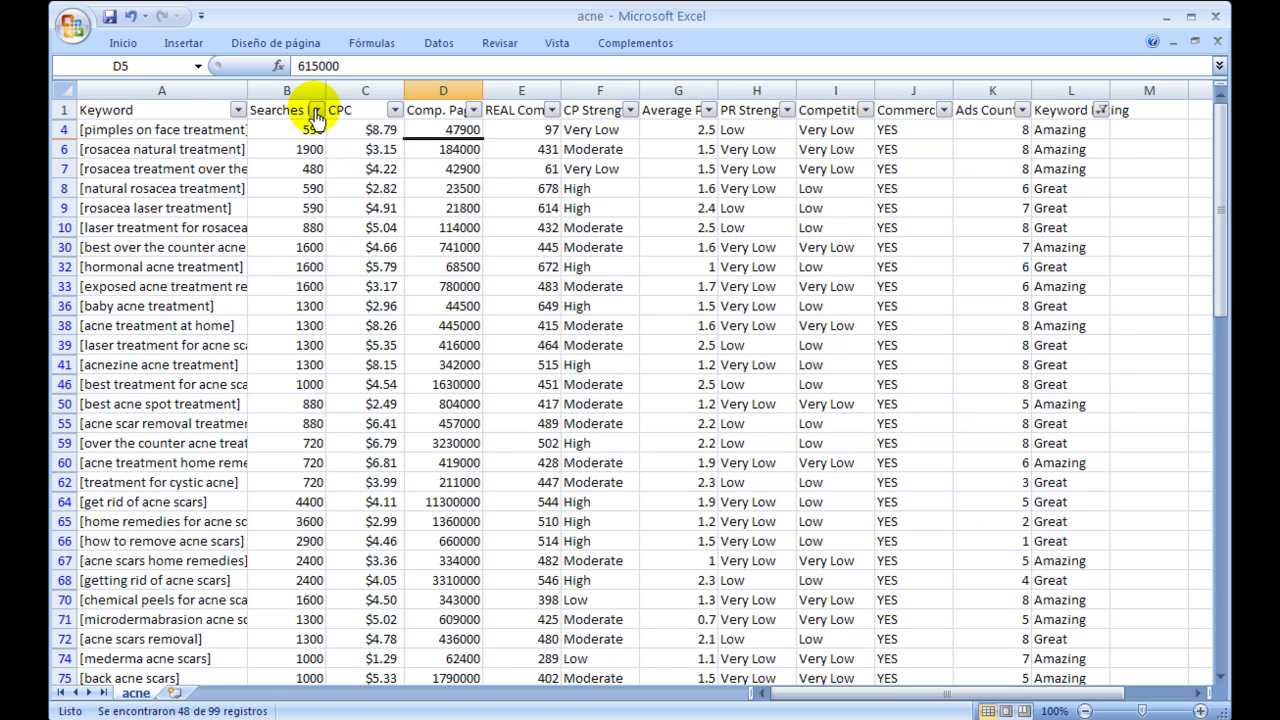
# Sort the filtered keywords by Searches Month from largest to smallest
pyautogui.click(316, 111)
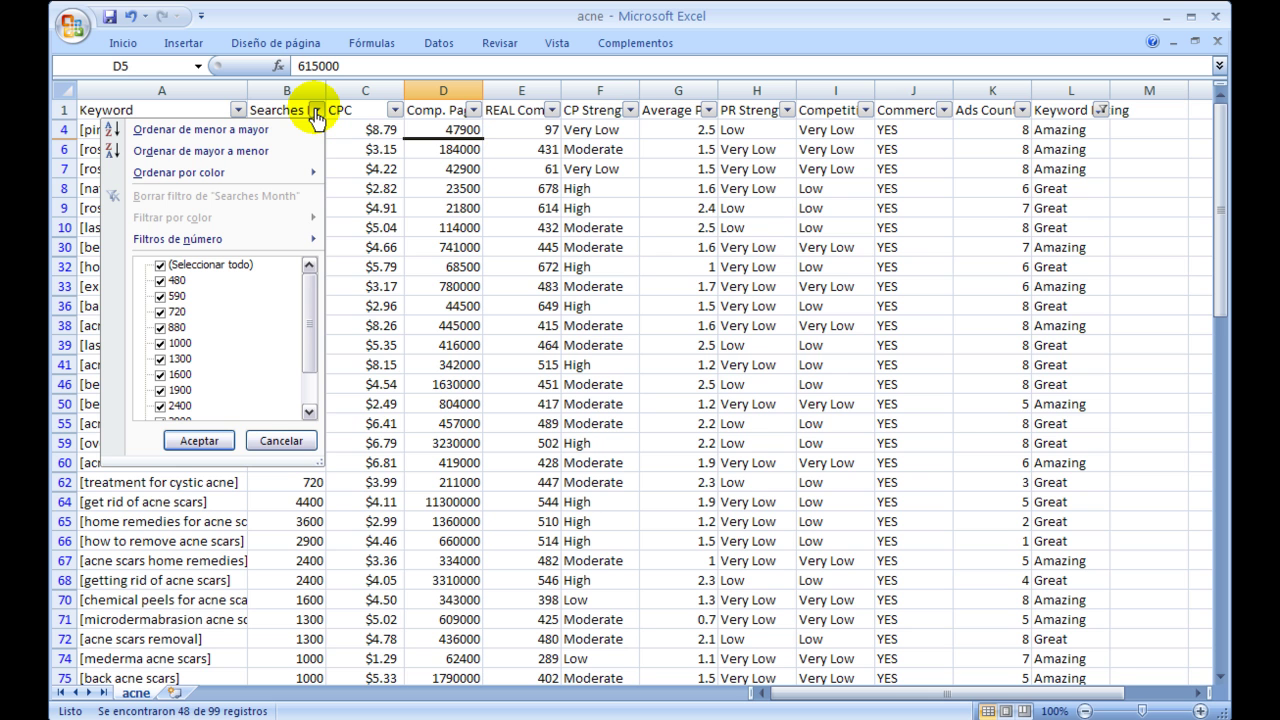
pyautogui.click(185, 151)
pyautogui.click(400, 247)
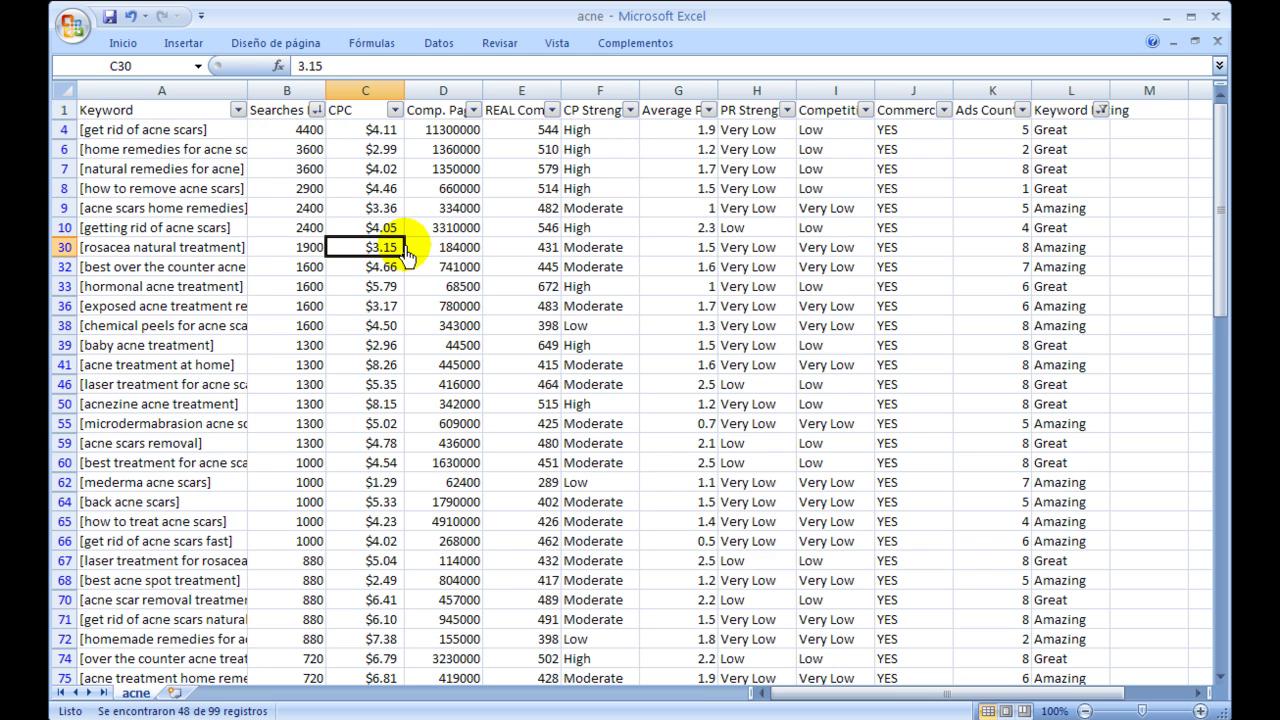
# Select the acnezine acne treatment keyword and look over the Acnezine product website in Firefox, returning to Excel
pyautogui.click(575, 226)
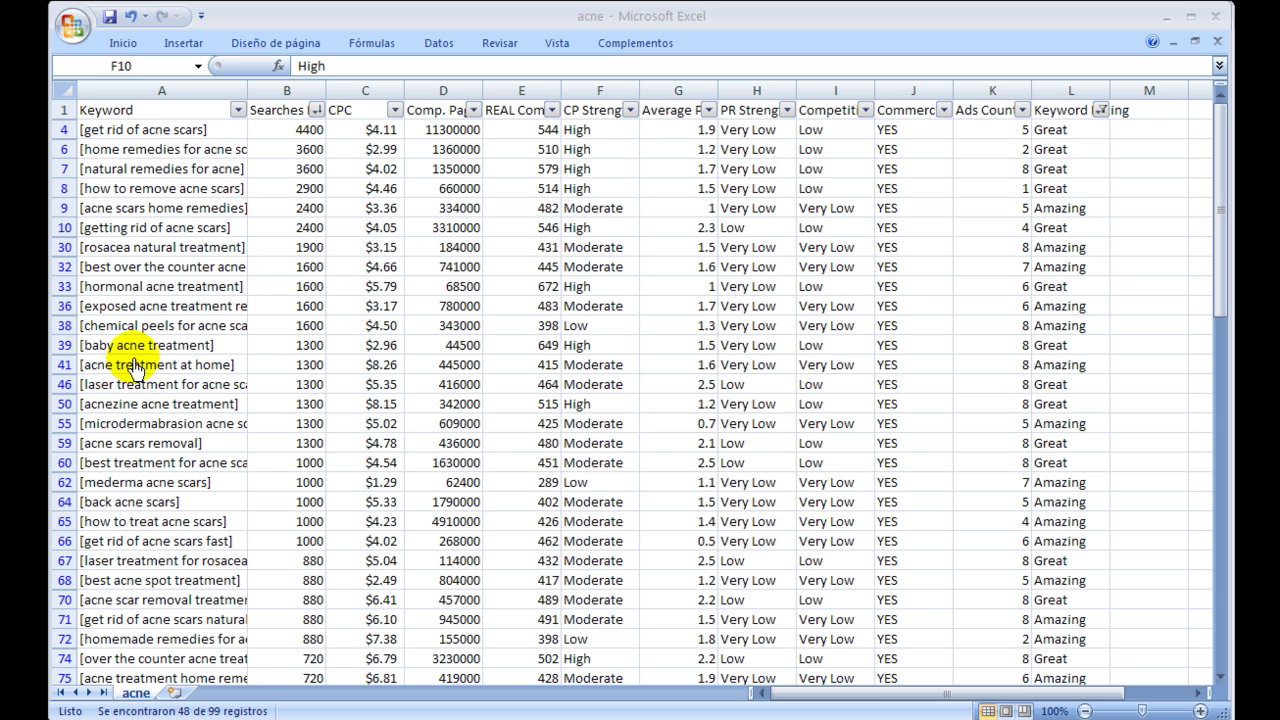
pyautogui.click(200, 405)
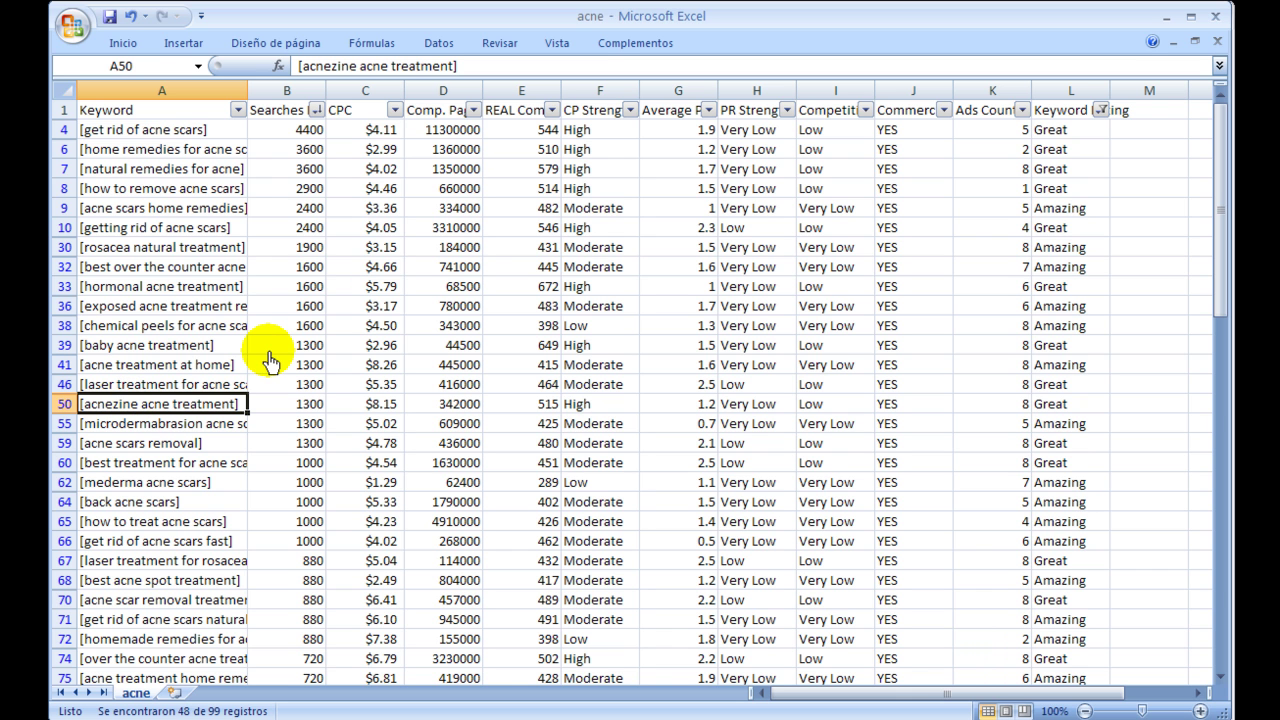
pyautogui.hotkey('alt', 'Tab')
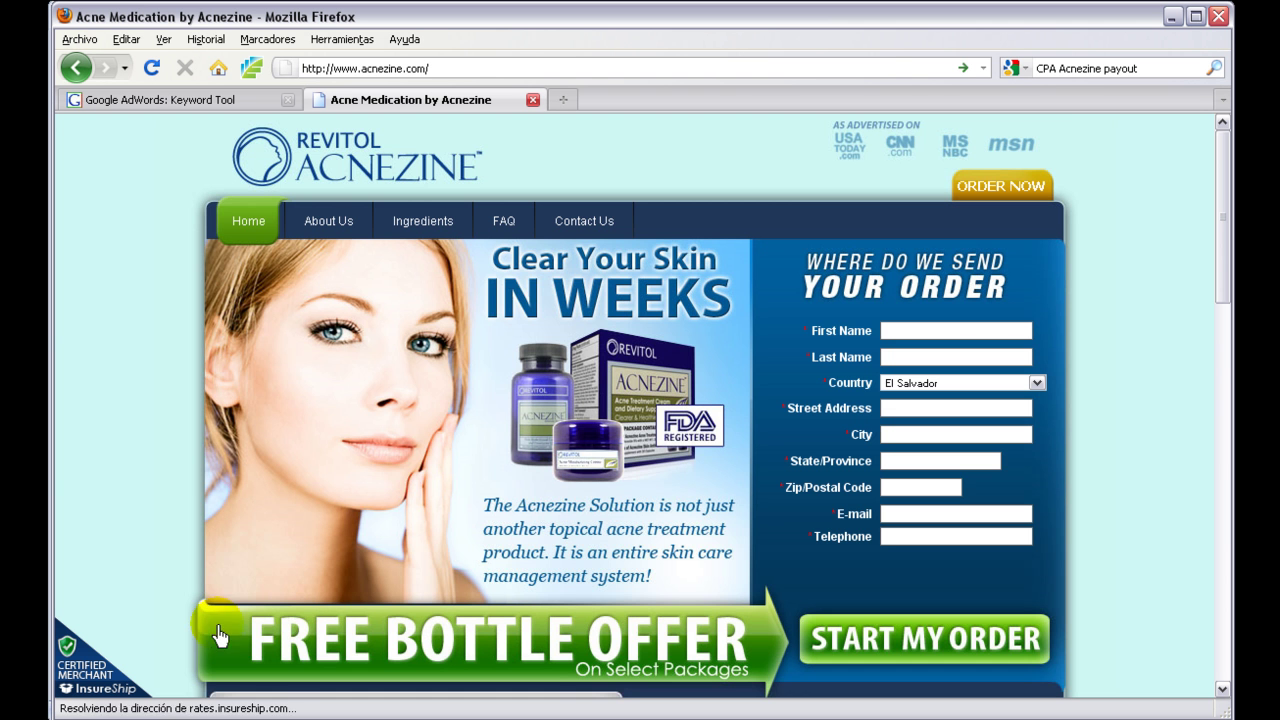
pyautogui.scroll(-8, 512, 375)
pyautogui.scroll(8, 514, 366)
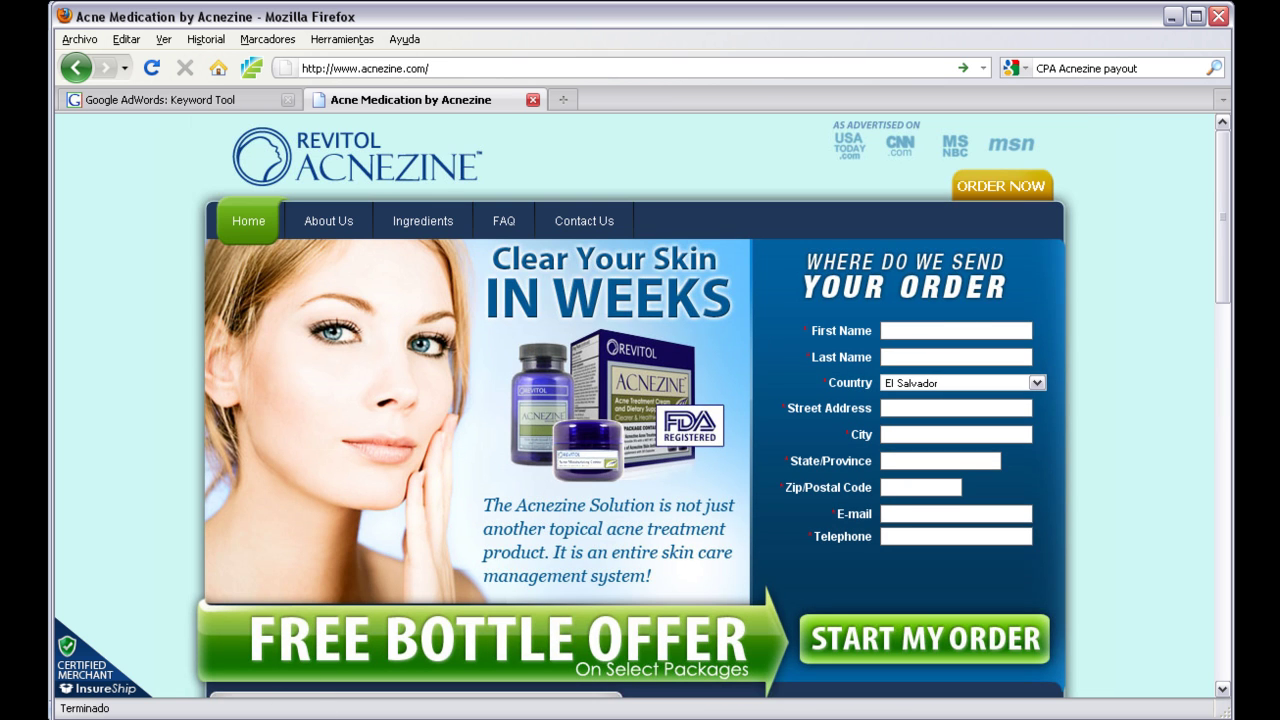
pyautogui.hotkey('alt', 'Tab')
# Review the filtered and sorted keyword list for promising keywords, including the get rid of acne scars entry
pyautogui.click(508, 425)
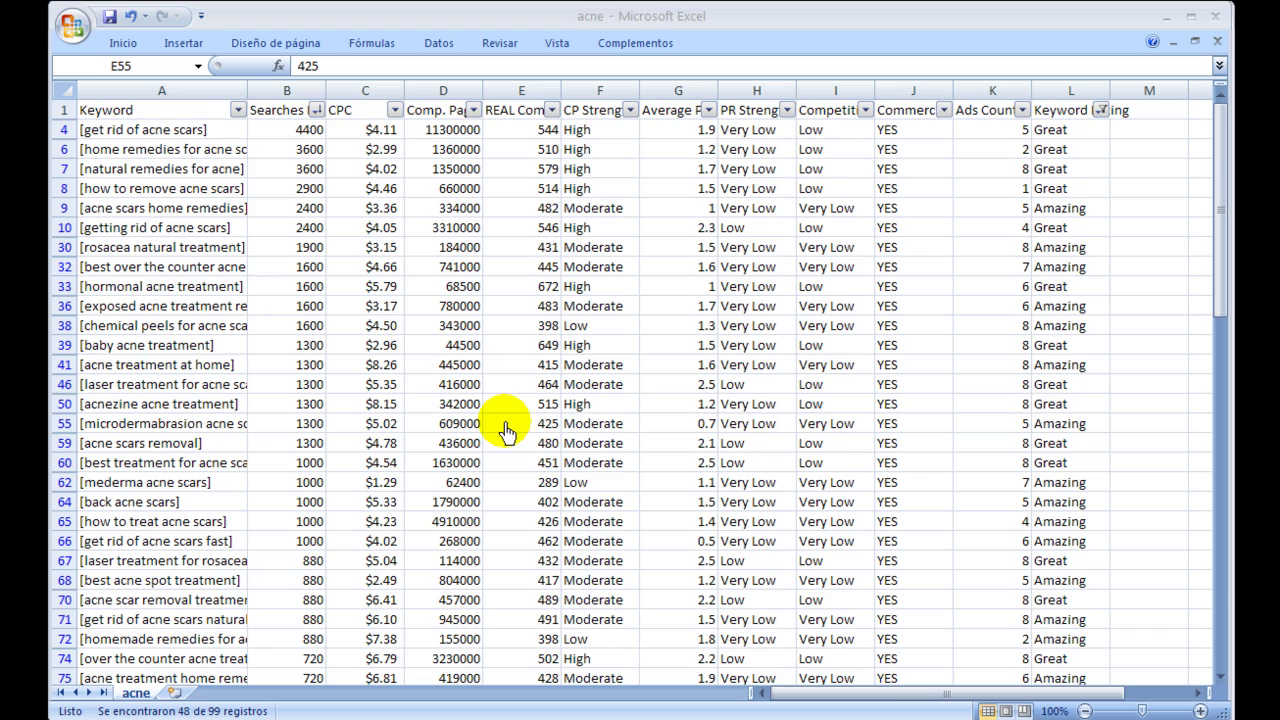
pyautogui.scroll(-5, 508, 430)
pyautogui.scroll(2, 508, 430)
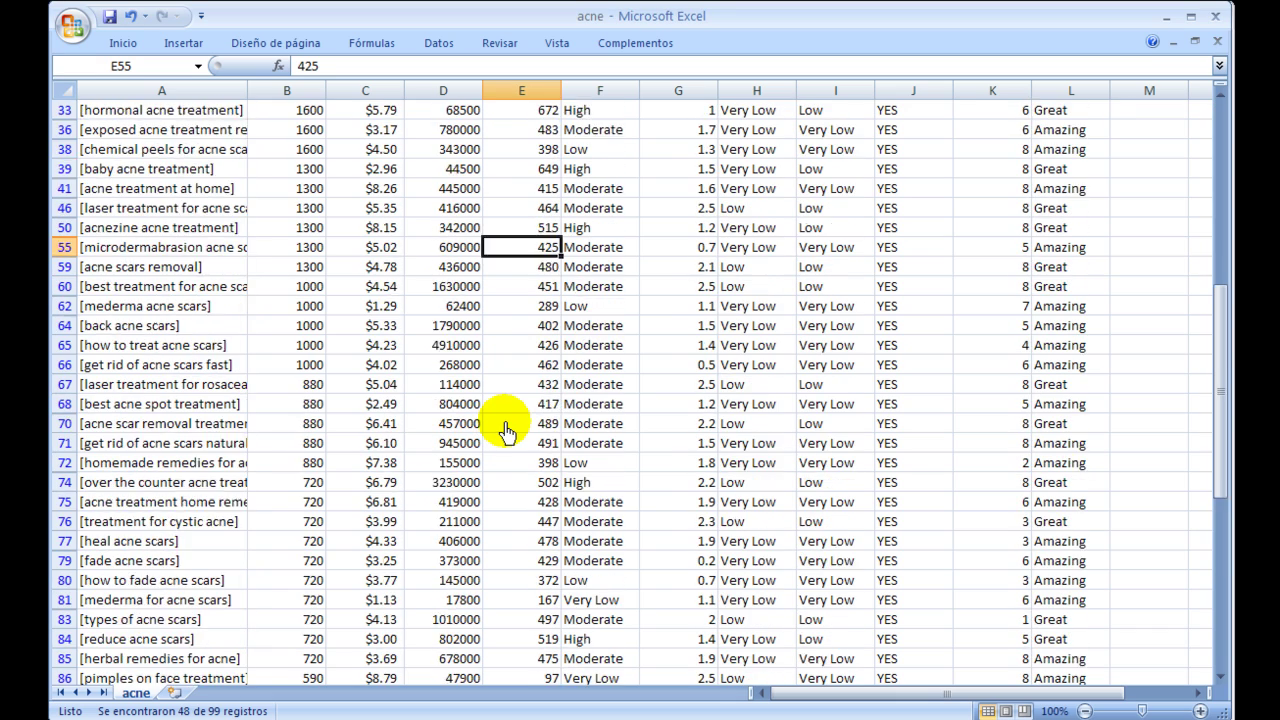
pyautogui.scroll(3, 508, 430)
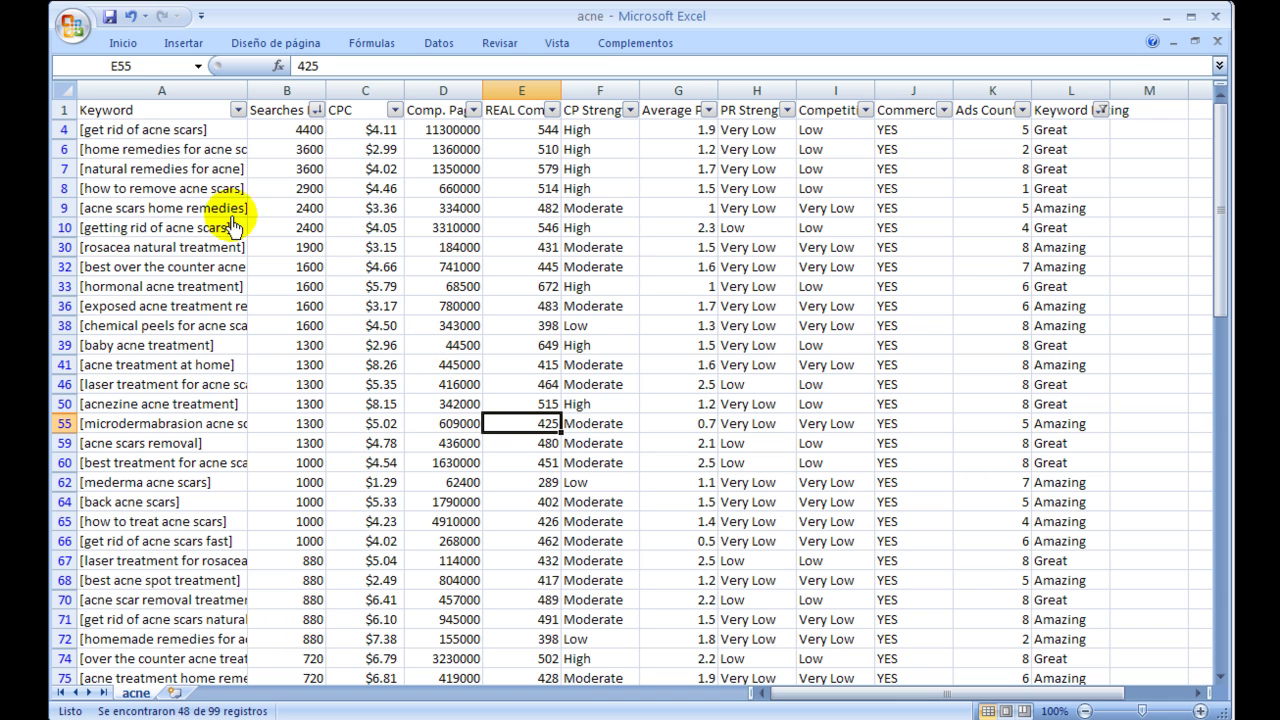
pyautogui.click(160, 132)
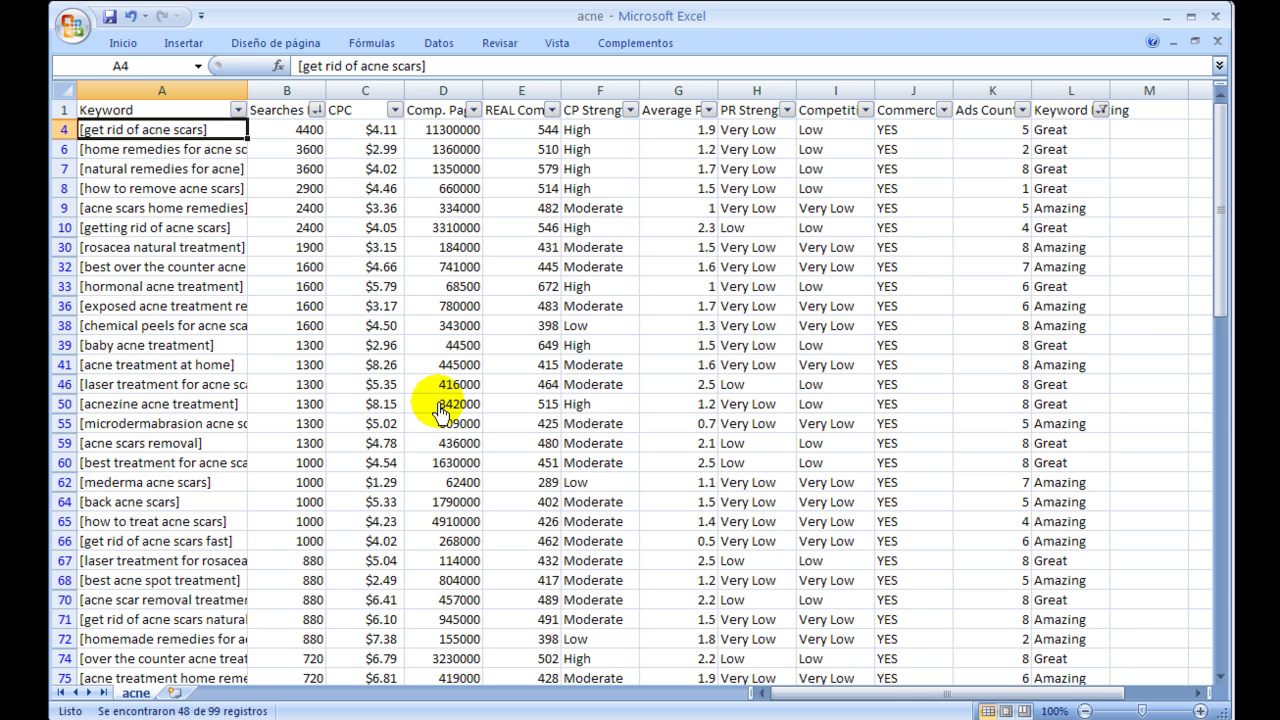
pyautogui.click(520, 348)
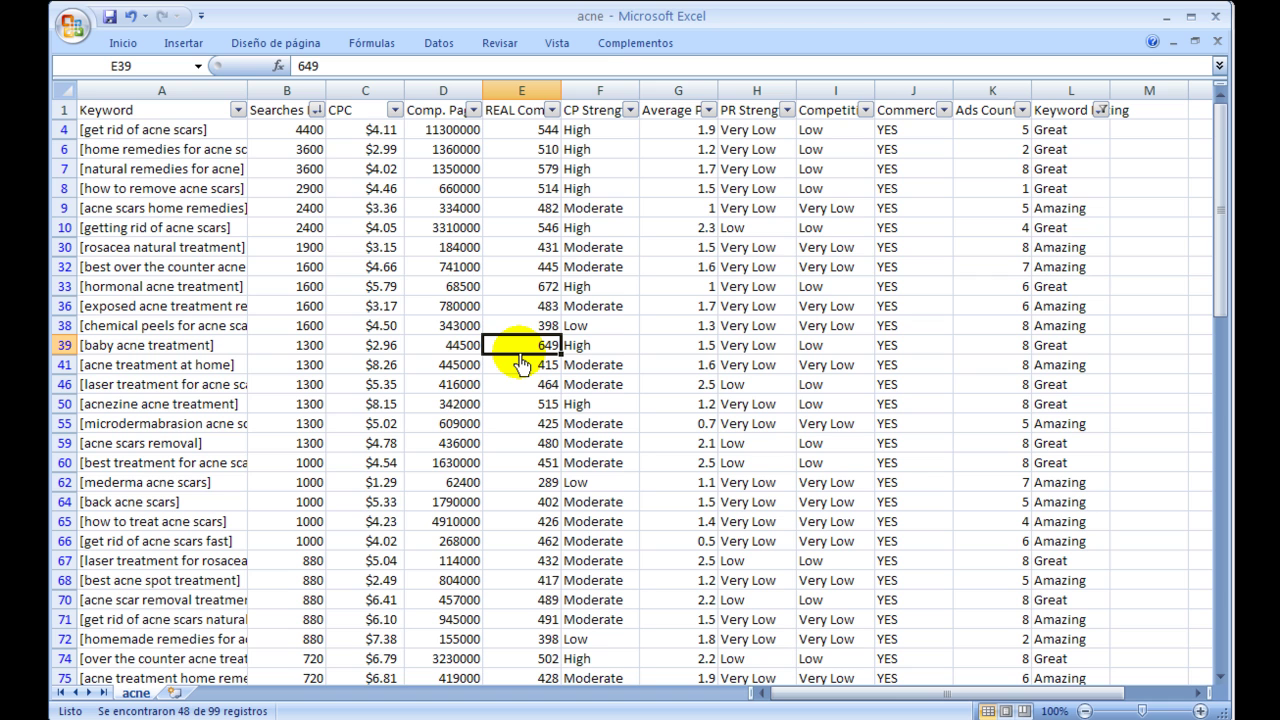